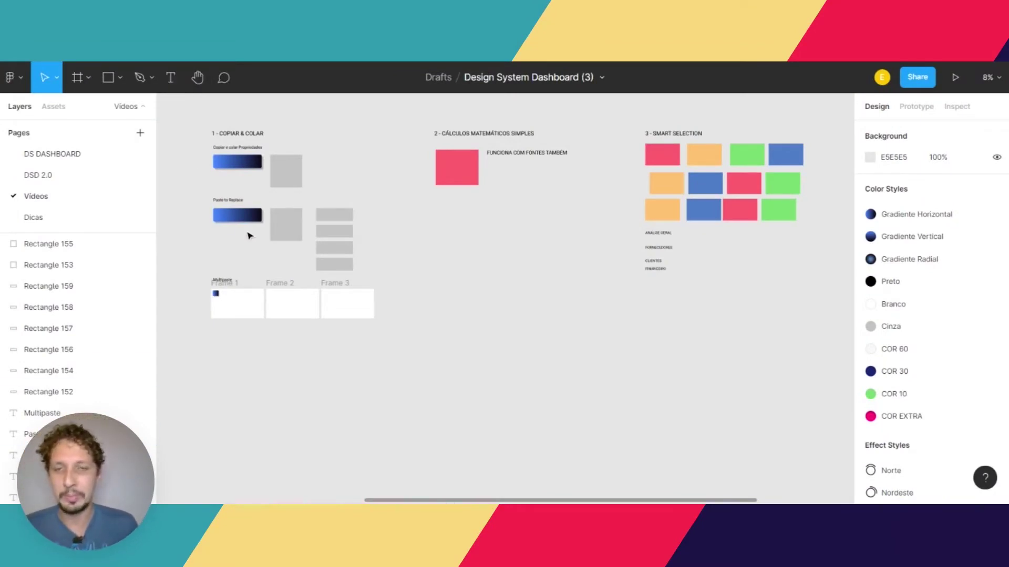
Step: Examine the gradient rectangle and the grey square in the "Copiar e colar Propriedades" example
{"action": "scroll", "coordinate": [288, 204], "scroll_direction": "up", "scroll_amount": 1}
{"action": "scroll", "coordinate": [288, 204], "scroll_direction": "up", "scroll_amount": 5}
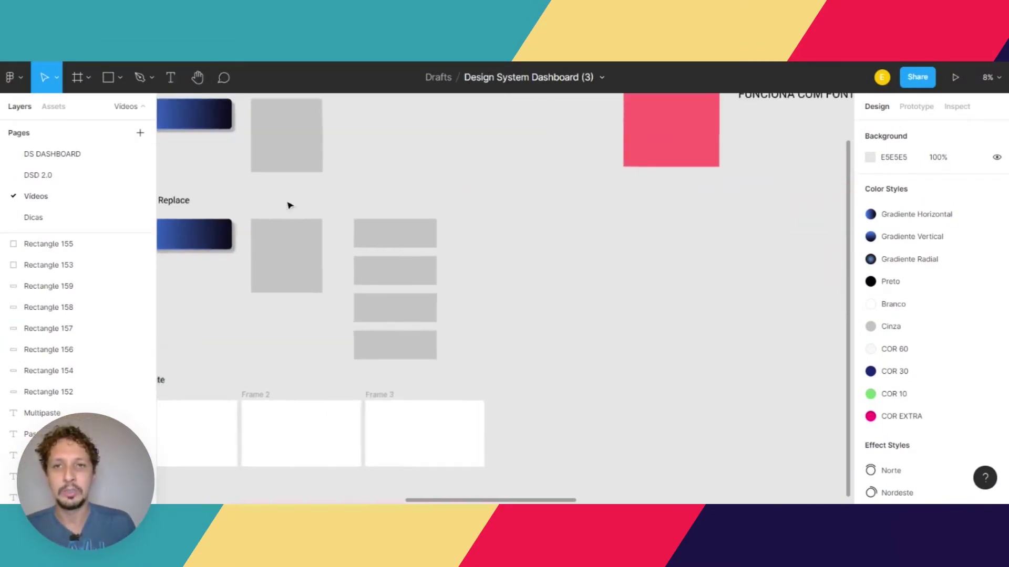
{"action": "scroll", "coordinate": [288, 204], "scroll_direction": "up", "scroll_amount": 1}
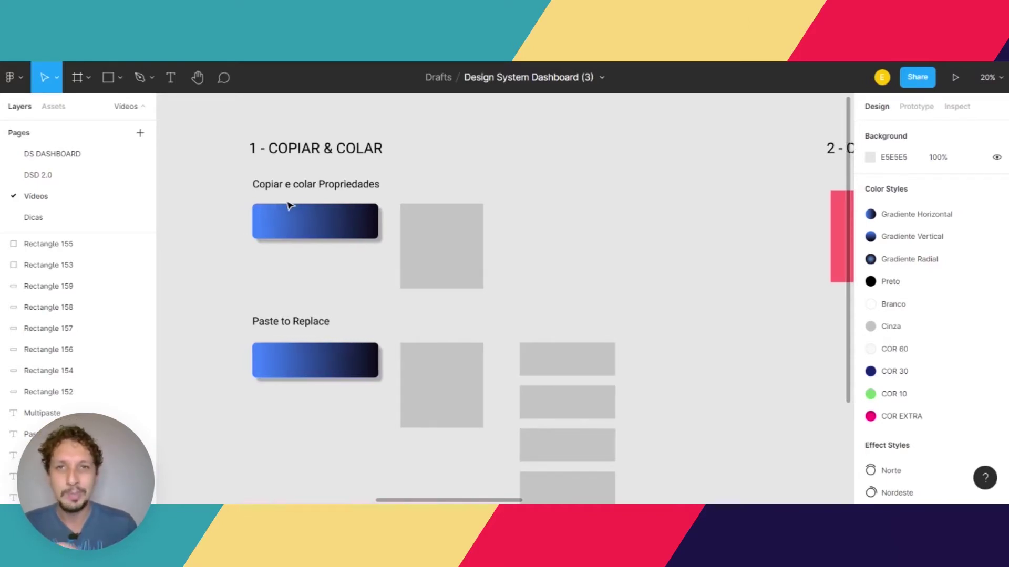
{"action": "scroll", "coordinate": [288, 205], "scroll_direction": "left", "scroll_amount": 2}
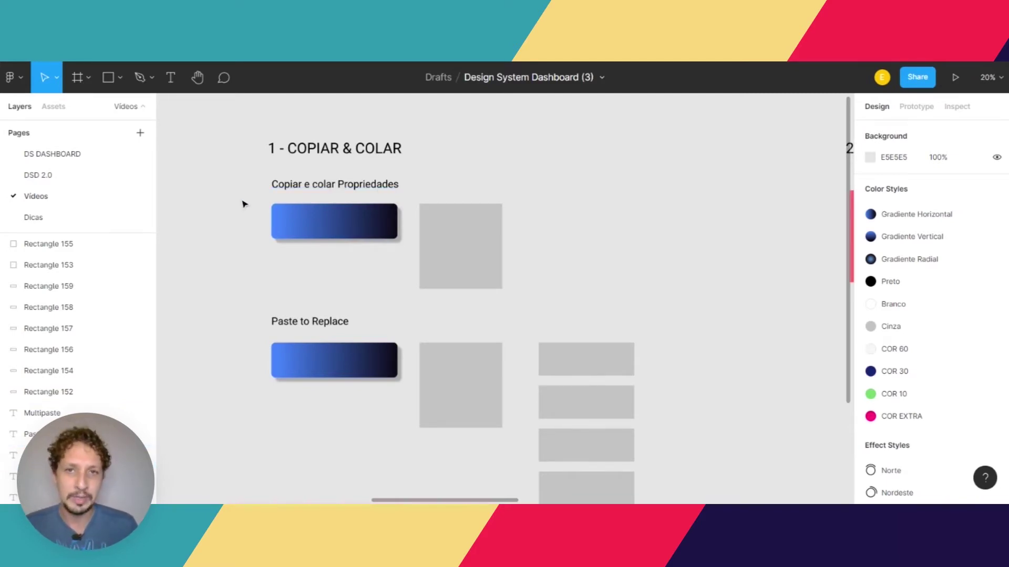
{"action": "left_click", "coordinate": [446, 232]}
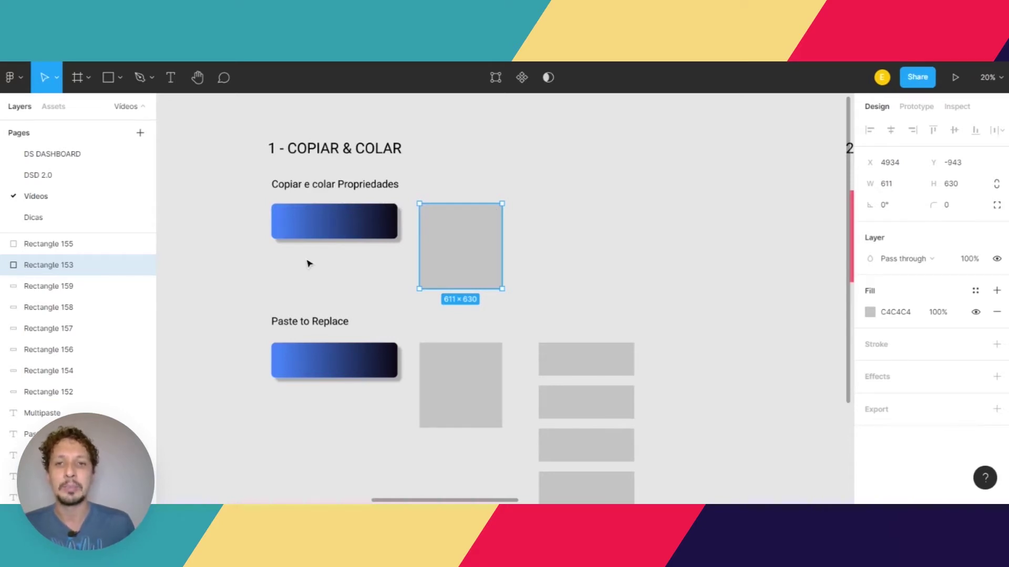
{"action": "left_click", "coordinate": [368, 235]}
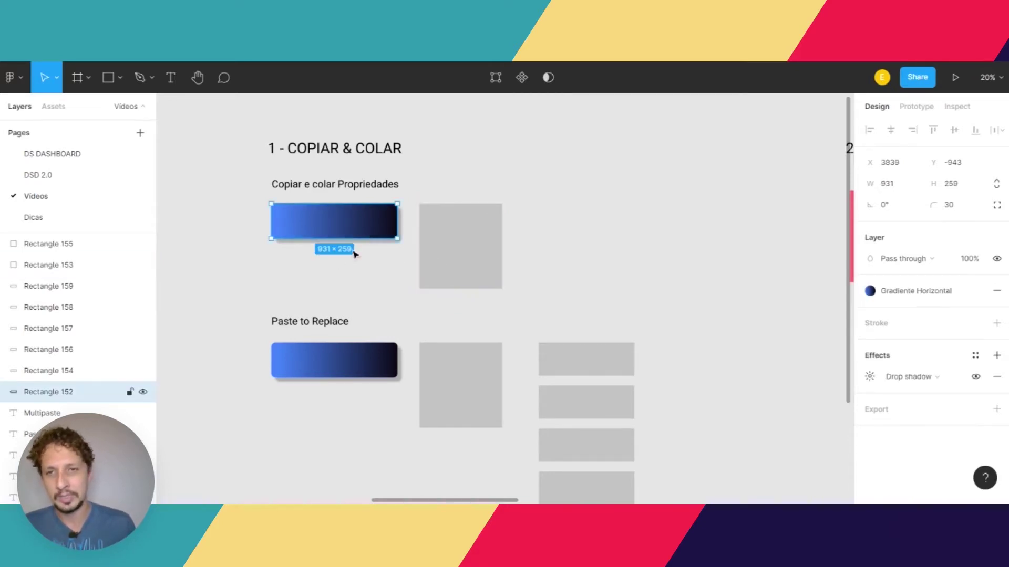
{"action": "left_click", "coordinate": [398, 313]}
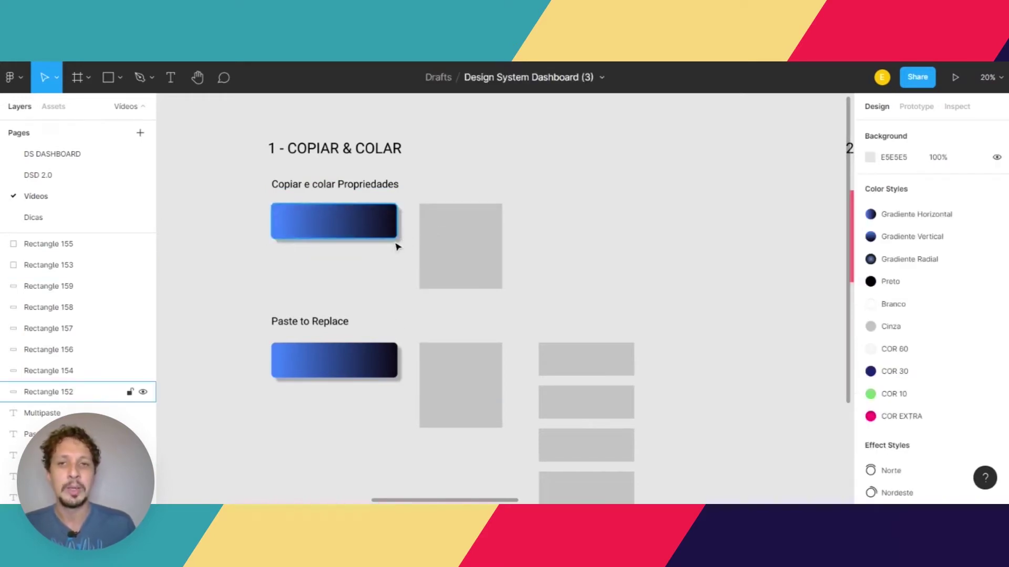
Step: Try copying only the gradient rectangle's drop shadow onto the grey square beside it, and undo the paste
{"action": "left_click", "coordinate": [379, 229]}
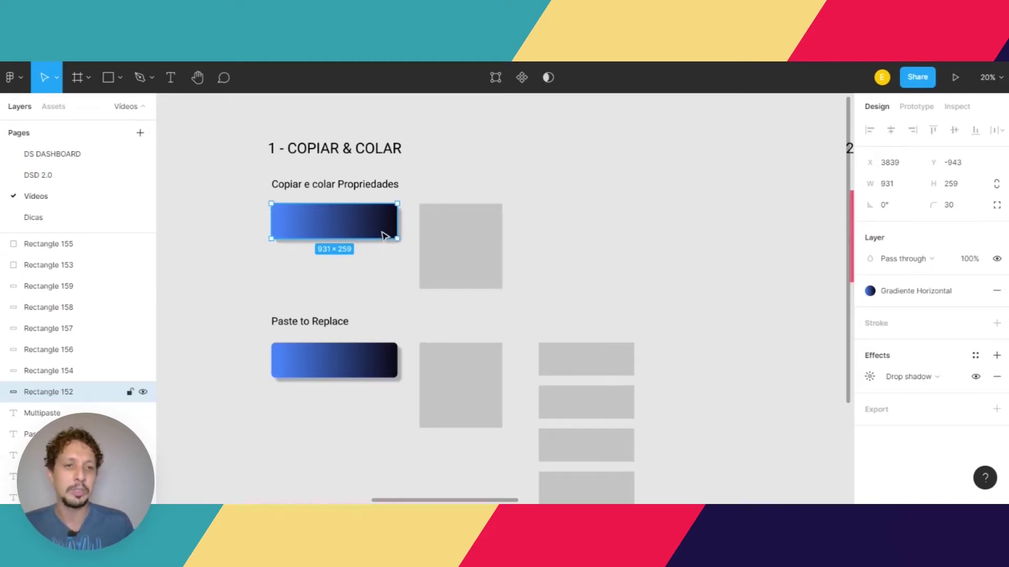
{"action": "left_click", "coordinate": [858, 381]}
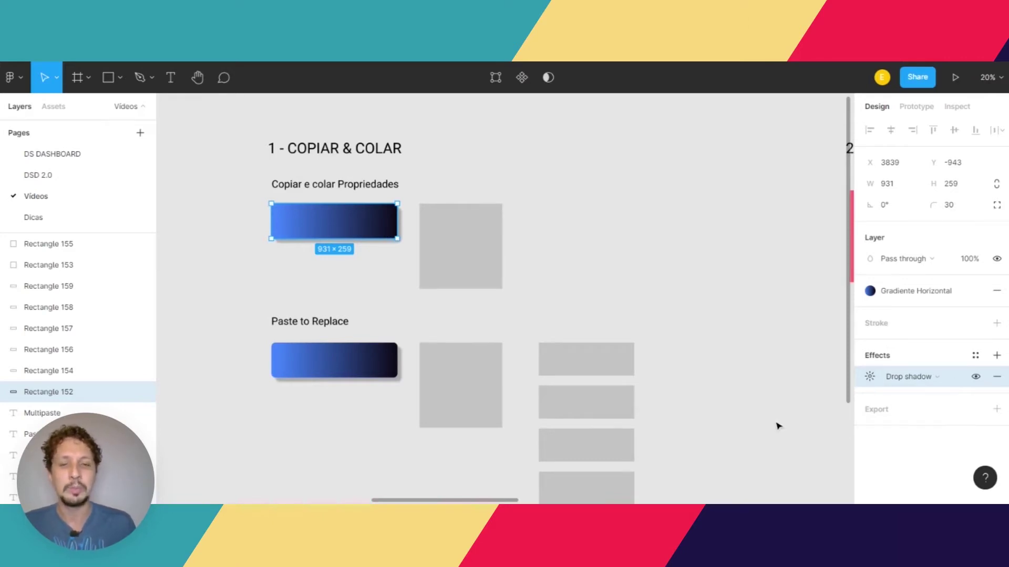
{"action": "left_click", "coordinate": [459, 259]}
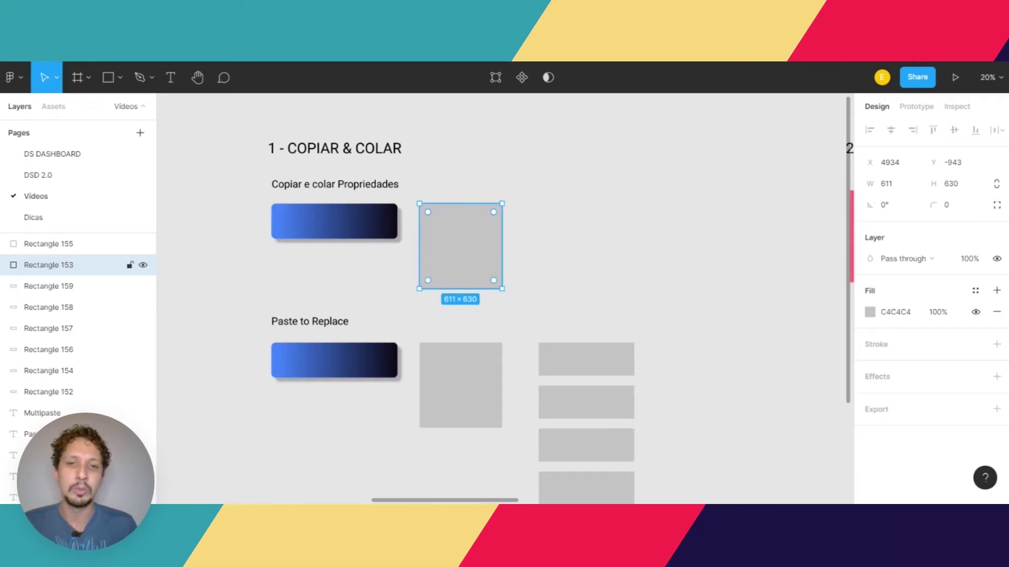
{"action": "key", "text": "ctrl+alt+v"}
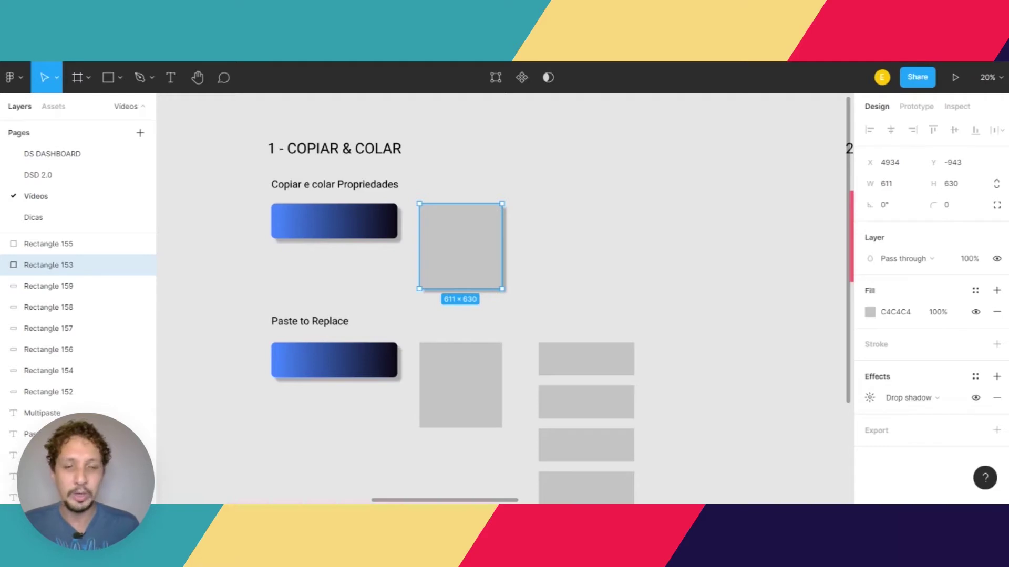
{"action": "key", "text": "ctrl+z"}
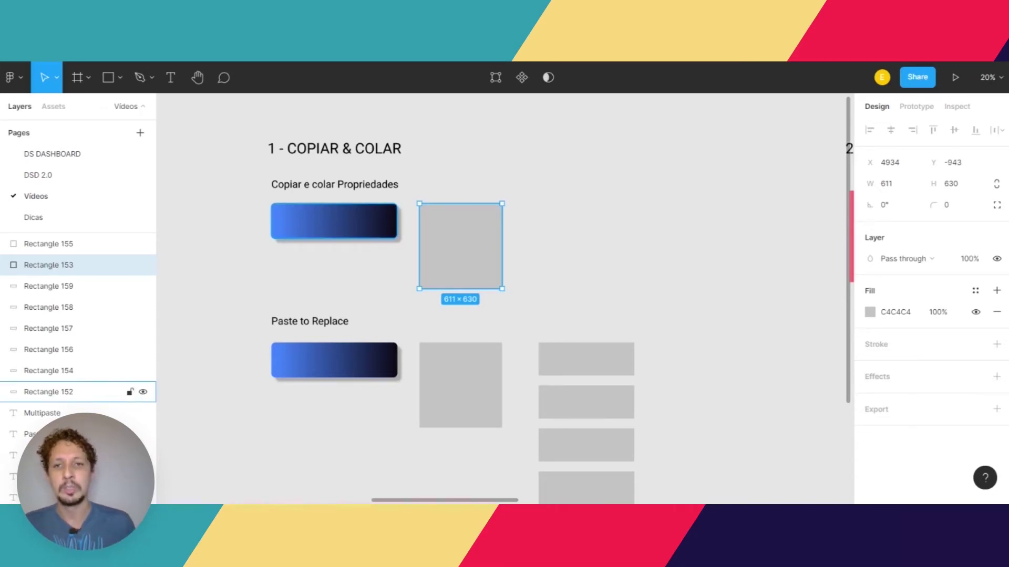
Step: Copy all properties of the gradient rectangle in the "Copiar e colar Propriedades" example
{"action": "left_click", "coordinate": [327, 241]}
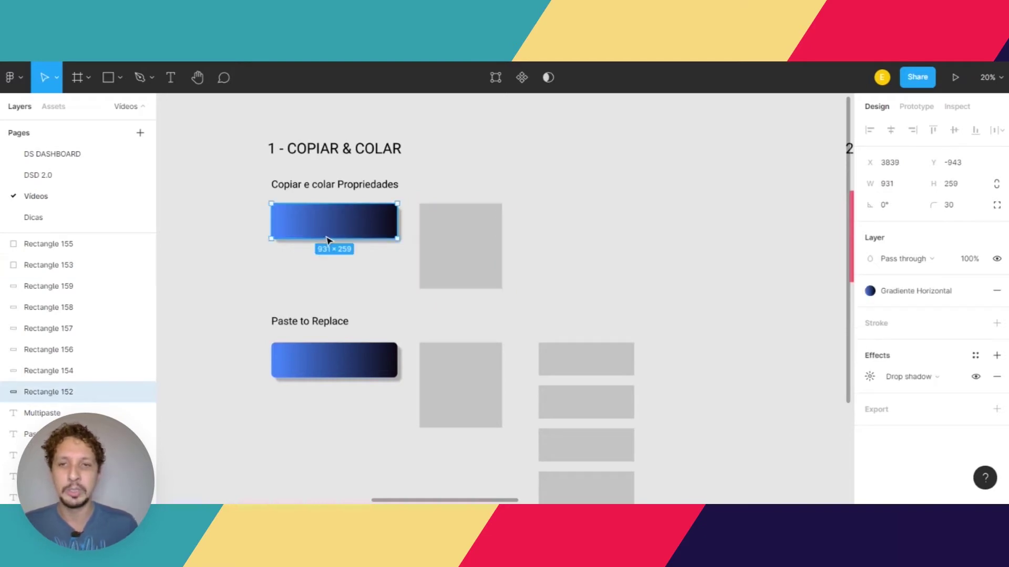
{"action": "right_click", "coordinate": [326, 234]}
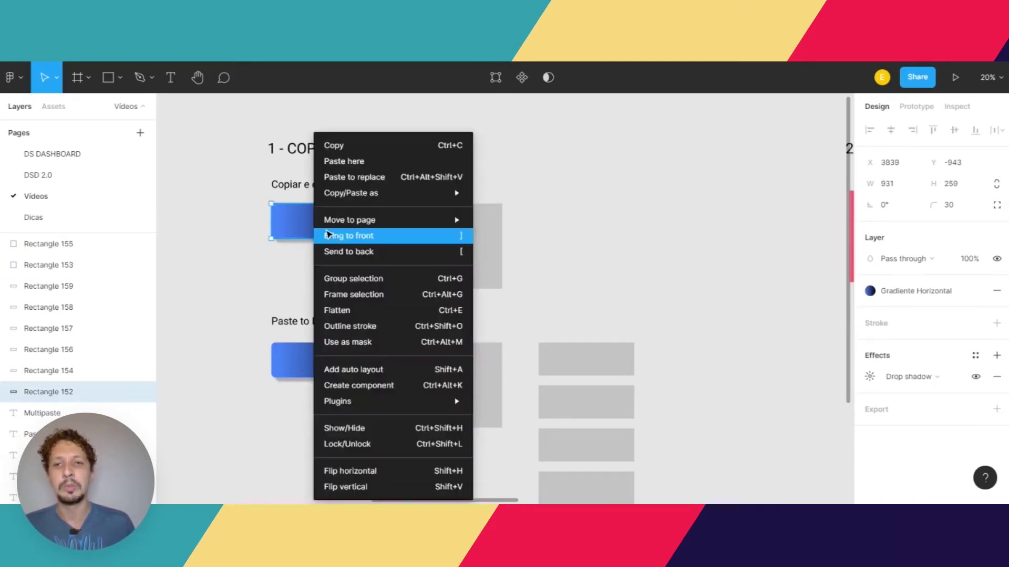
{"action": "mouse_move", "coordinate": [354, 223]}
{"action": "mouse_move", "coordinate": [352, 198]}
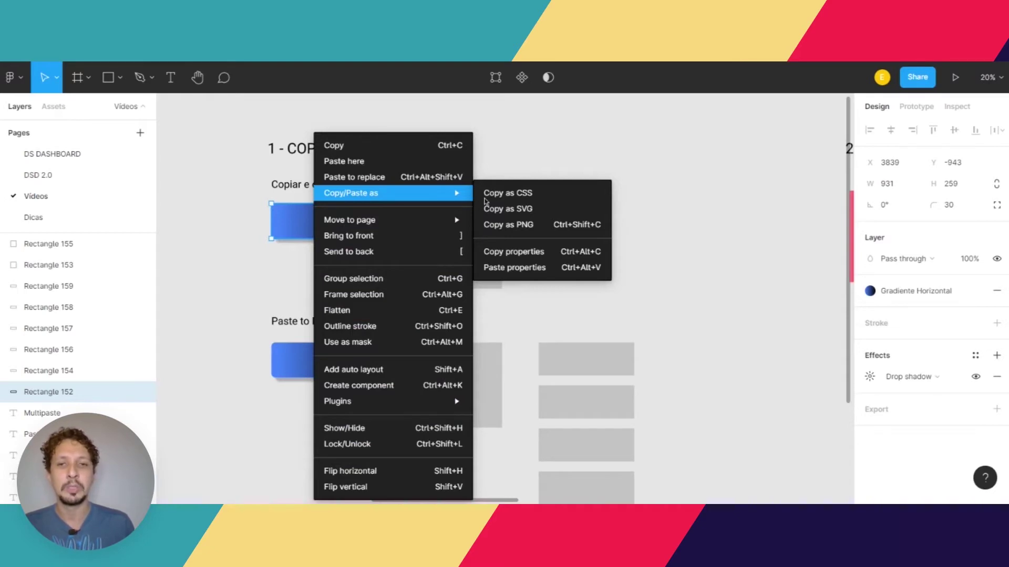
{"action": "left_click", "coordinate": [544, 252]}
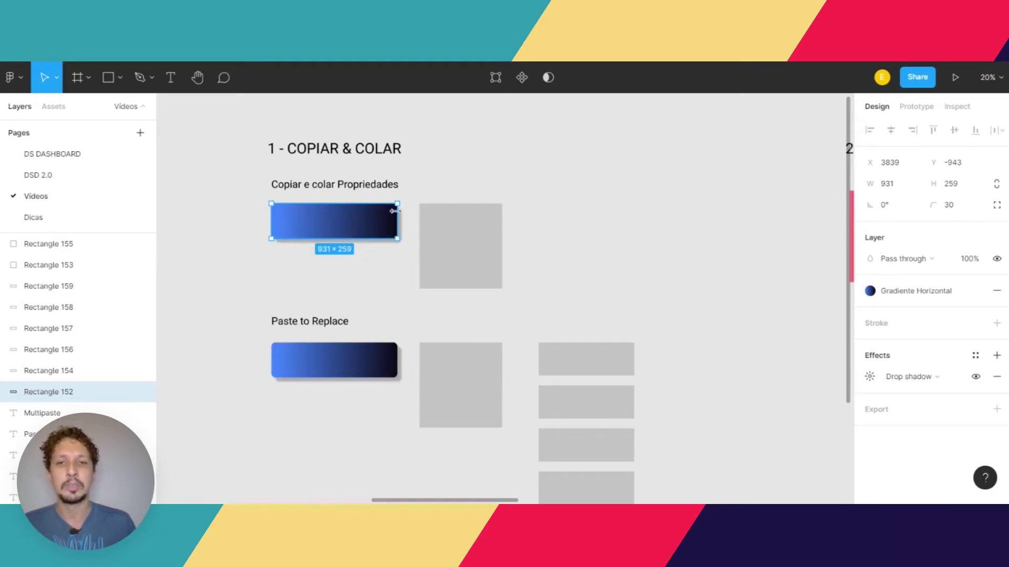
Step: Paste the copied properties onto the grey square beside the gradient rectangle
{"action": "left_click", "coordinate": [452, 269]}
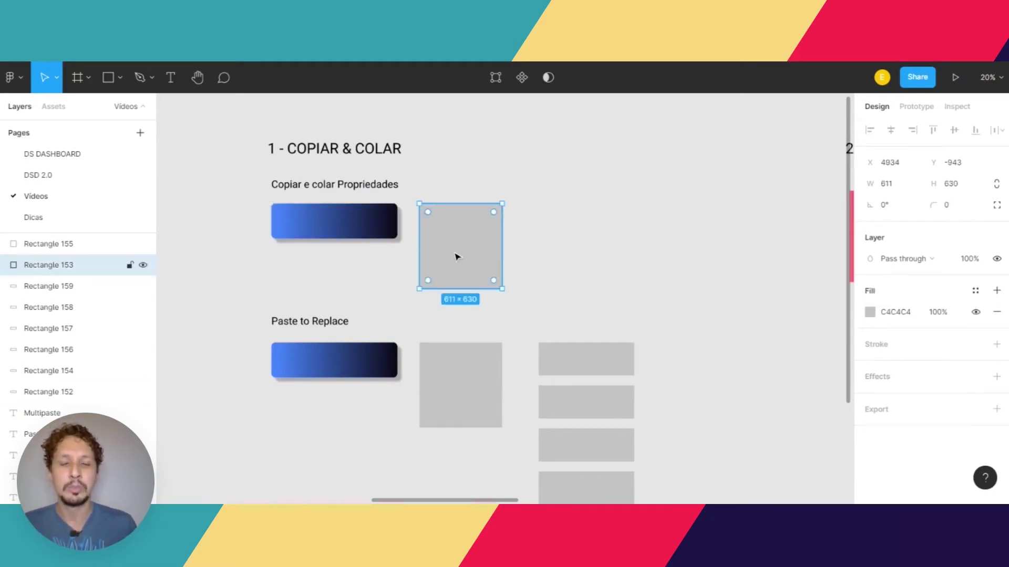
{"action": "right_click", "coordinate": [460, 241]}
{"action": "mouse_move", "coordinate": [520, 194]}
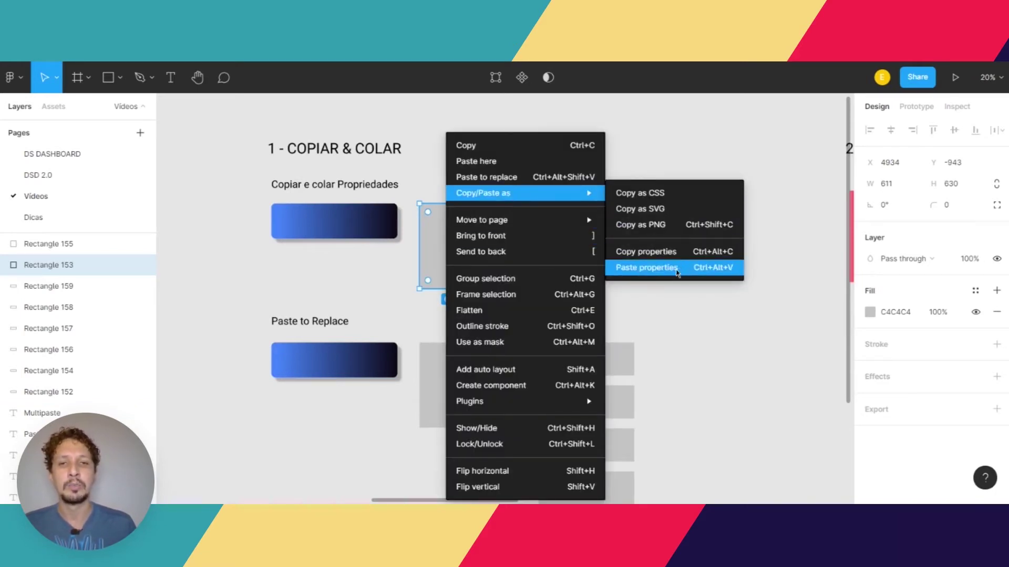
{"action": "left_click", "coordinate": [677, 272]}
{"action": "left_click", "coordinate": [676, 273]}
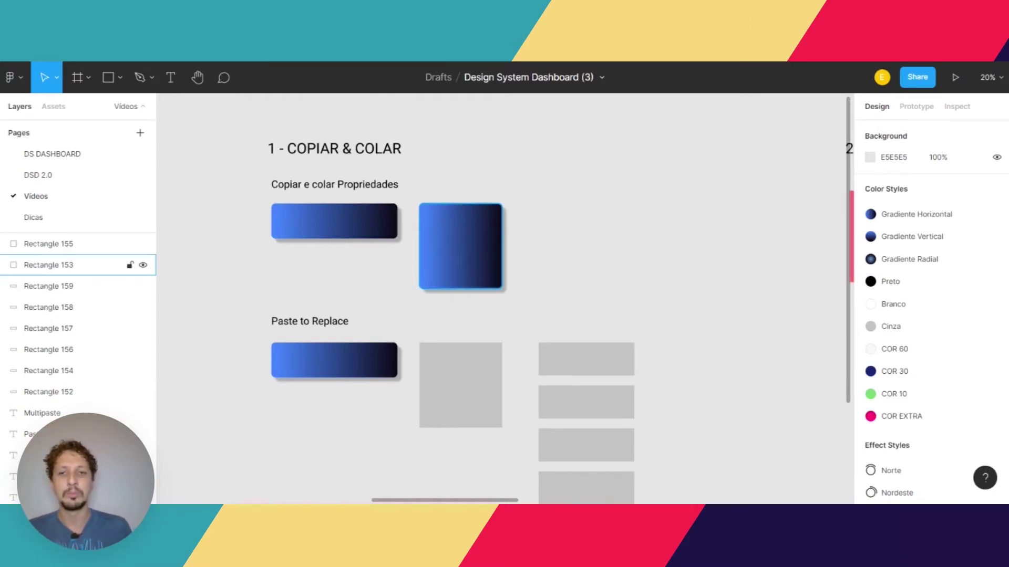
{"action": "left_click", "coordinate": [372, 268]}
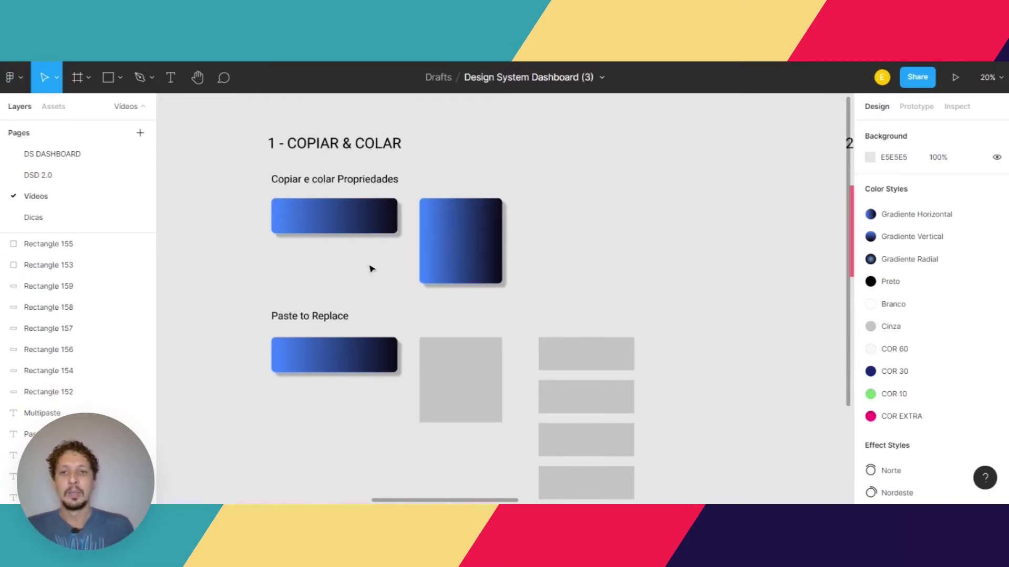
Step: Check the fill, corner radius and effect of the restyled square in the "Copiar e colar Propriedades" example
{"action": "scroll", "coordinate": [372, 269], "scroll_direction": "down", "scroll_amount": 1}
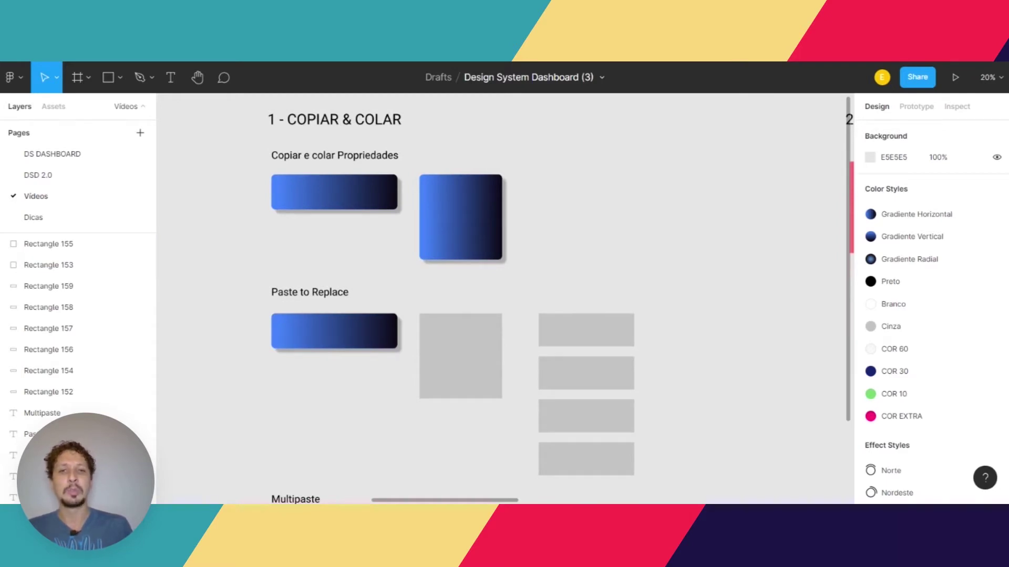
{"action": "left_click", "coordinate": [473, 221]}
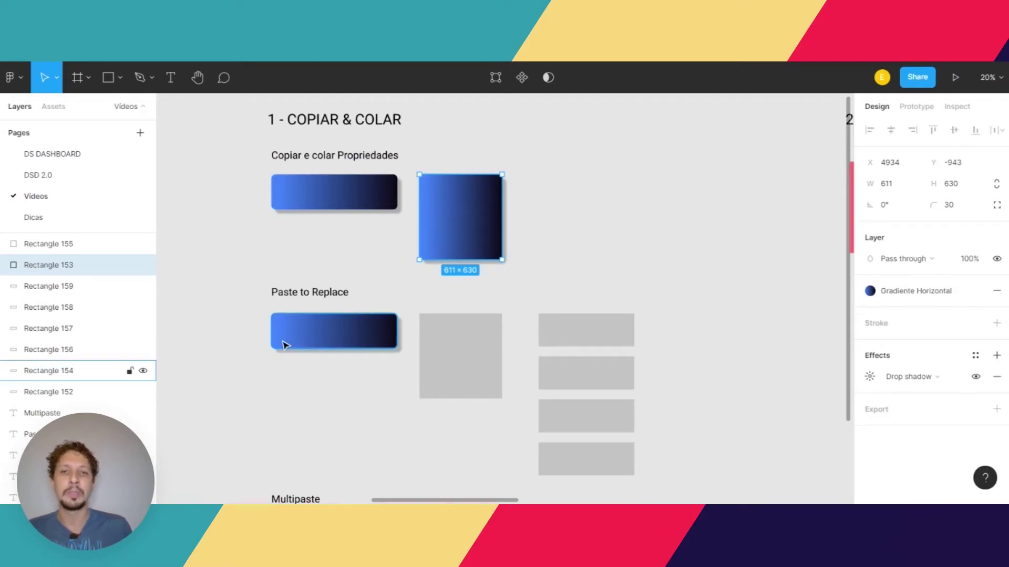
{"action": "left_click", "coordinate": [293, 419]}
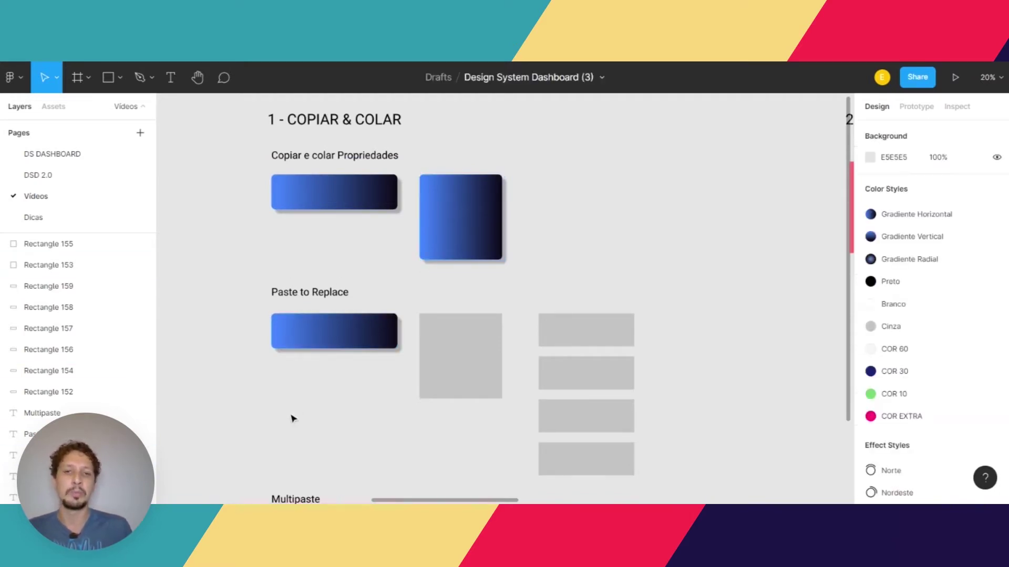
Step: Try replacing the grey square under "Paste to Replace" with a copy of the gradient rectangle using Paste to replace, and undo the replacement
{"action": "scroll", "coordinate": [293, 419], "scroll_direction": "down", "scroll_amount": 2}
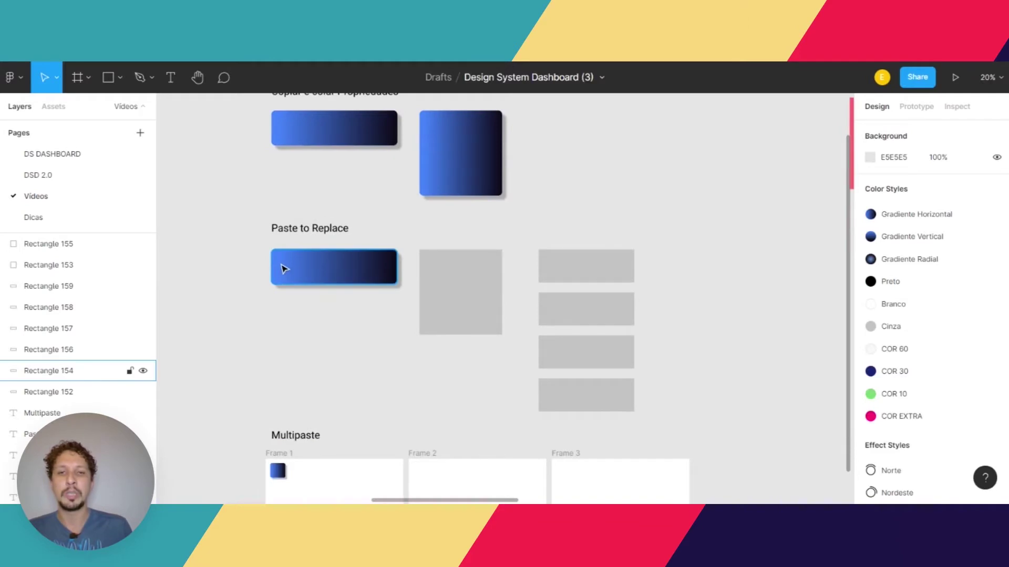
{"action": "left_click", "coordinate": [450, 322]}
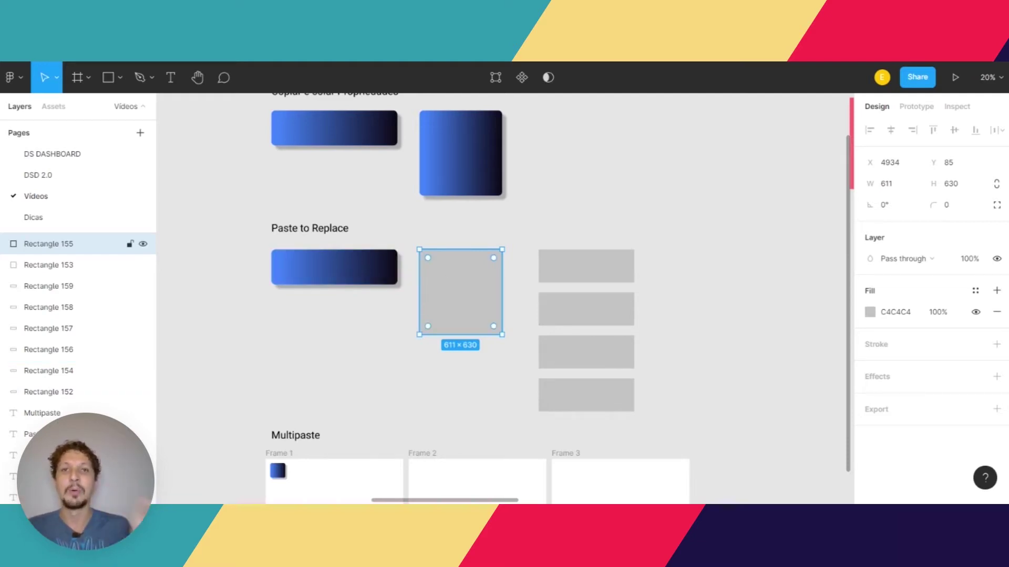
{"action": "left_click", "coordinate": [382, 278]}
{"action": "right_click", "coordinate": [381, 278]}
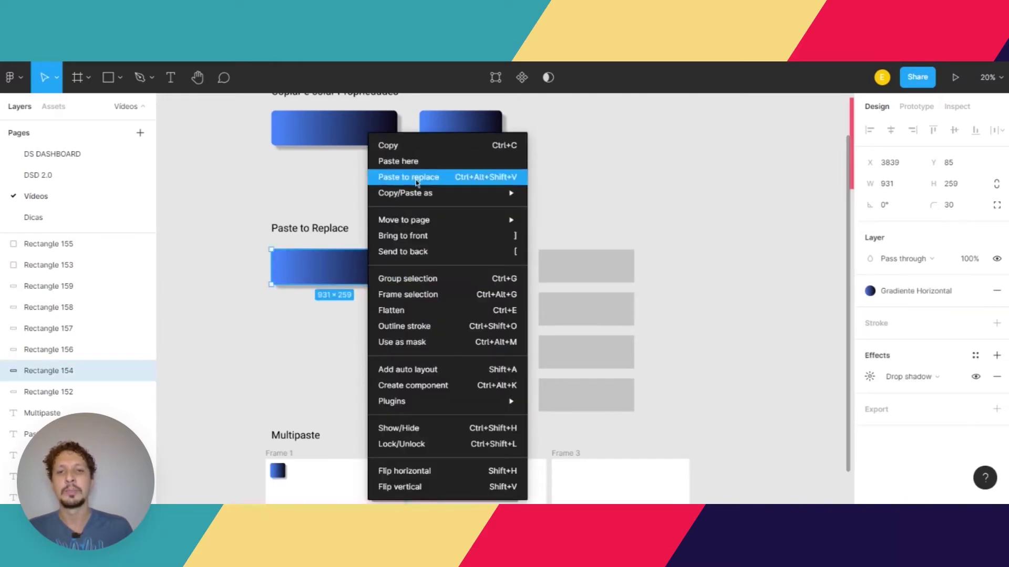
{"action": "left_click", "coordinate": [342, 257]}
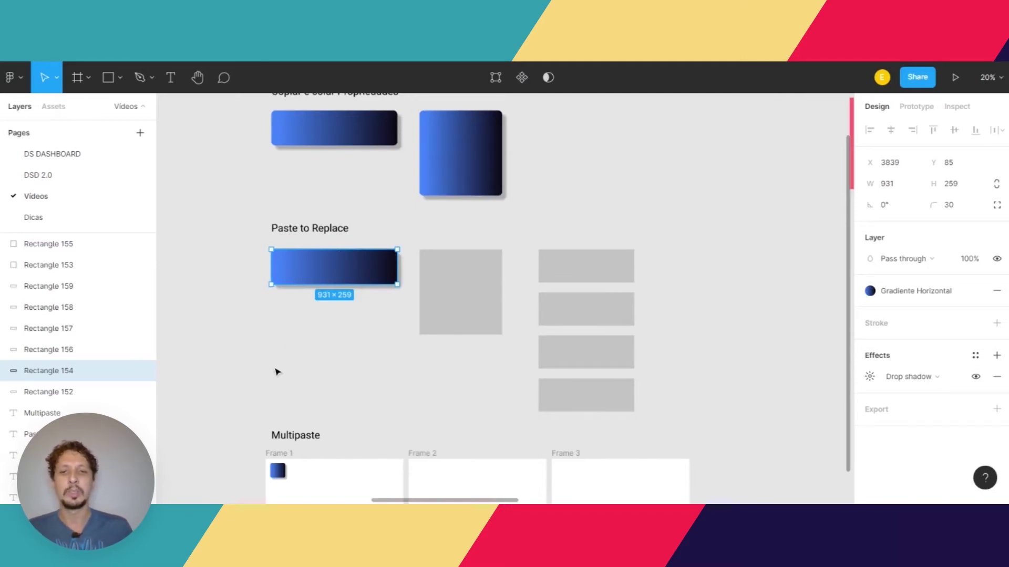
{"action": "left_click", "coordinate": [453, 296]}
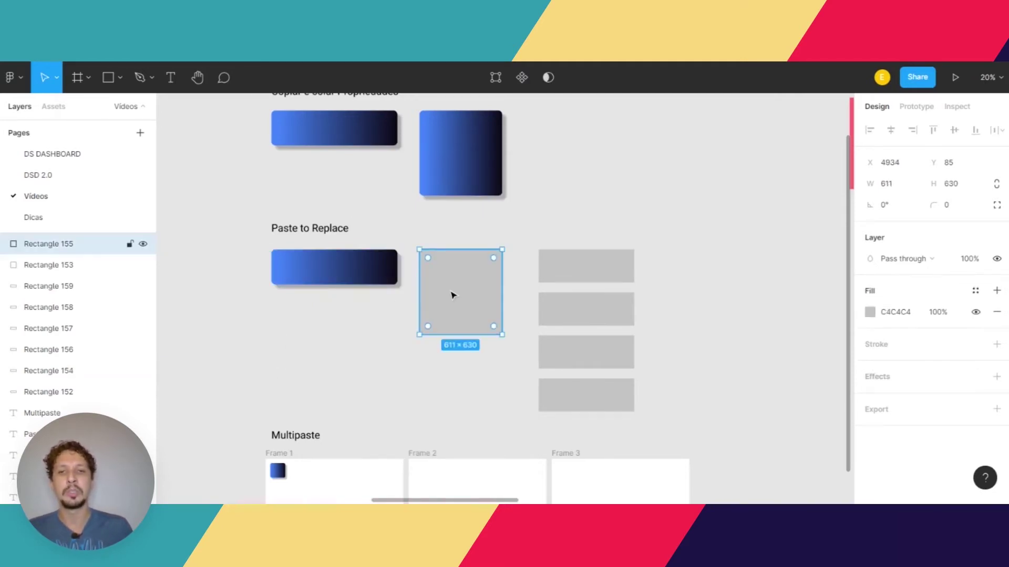
{"action": "right_click", "coordinate": [453, 295]}
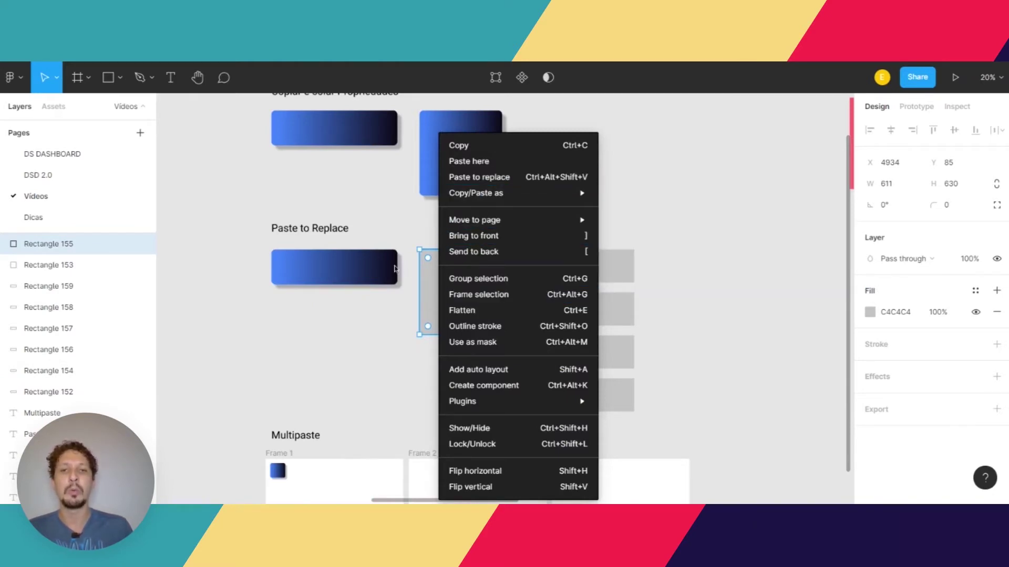
{"action": "left_click", "coordinate": [479, 177]}
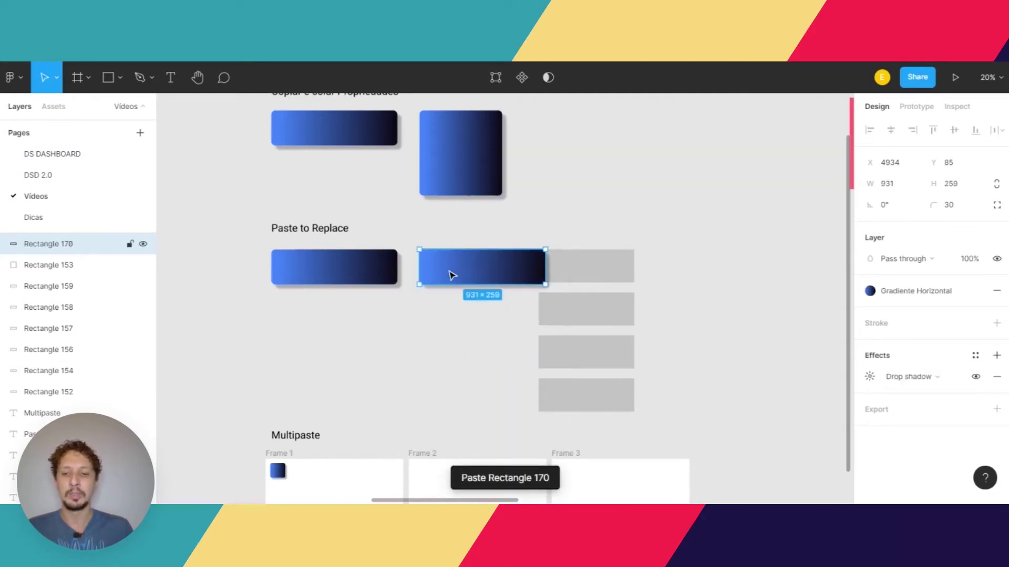
{"action": "key", "text": "ctrl+z"}
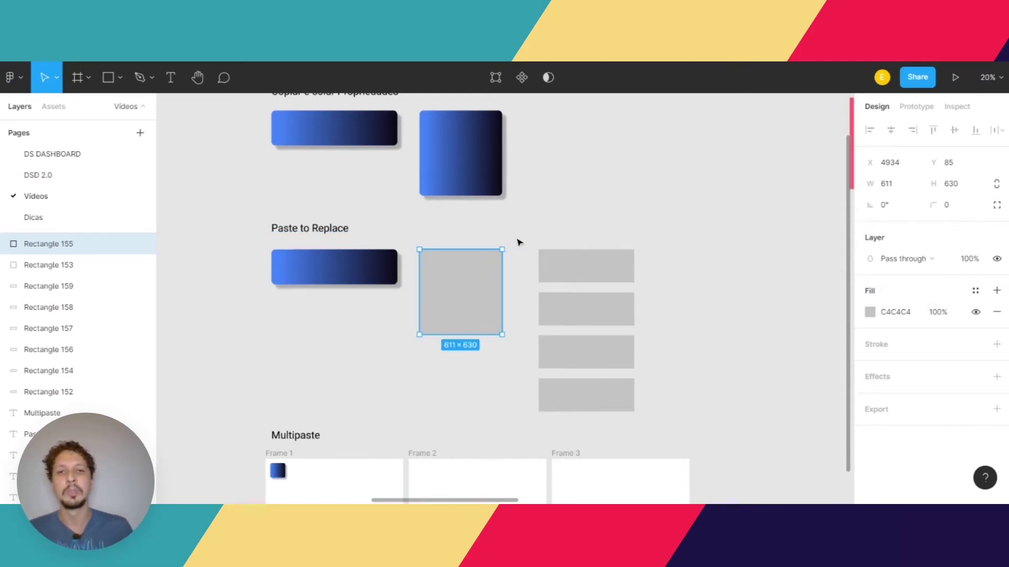
Step: Try pasting a copy of the "Paste to Replace" gradient rectangle onto empty canvas with Paste here, and delete that copy
{"action": "left_click", "coordinate": [317, 284]}
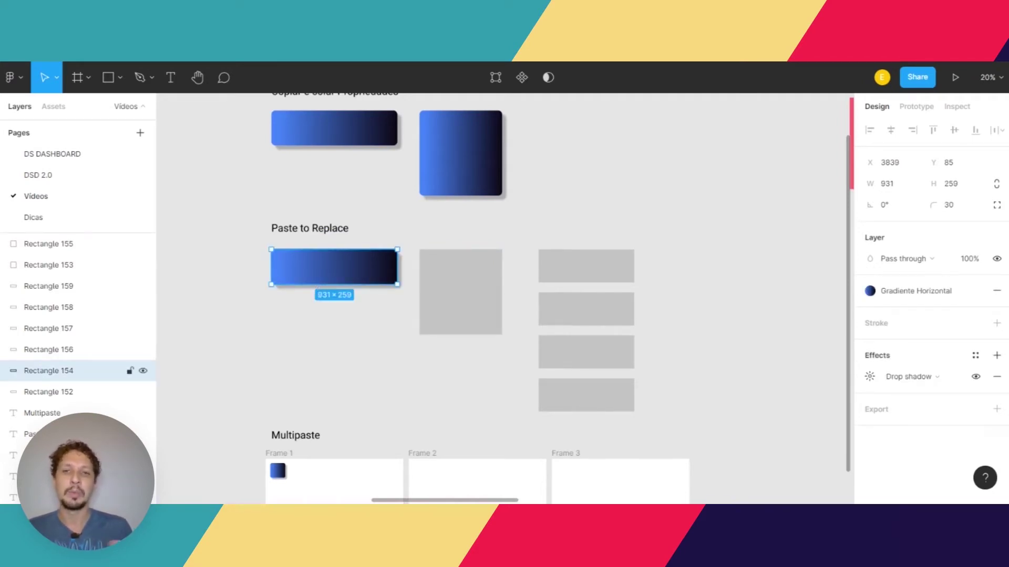
{"action": "right_click", "coordinate": [301, 271]}
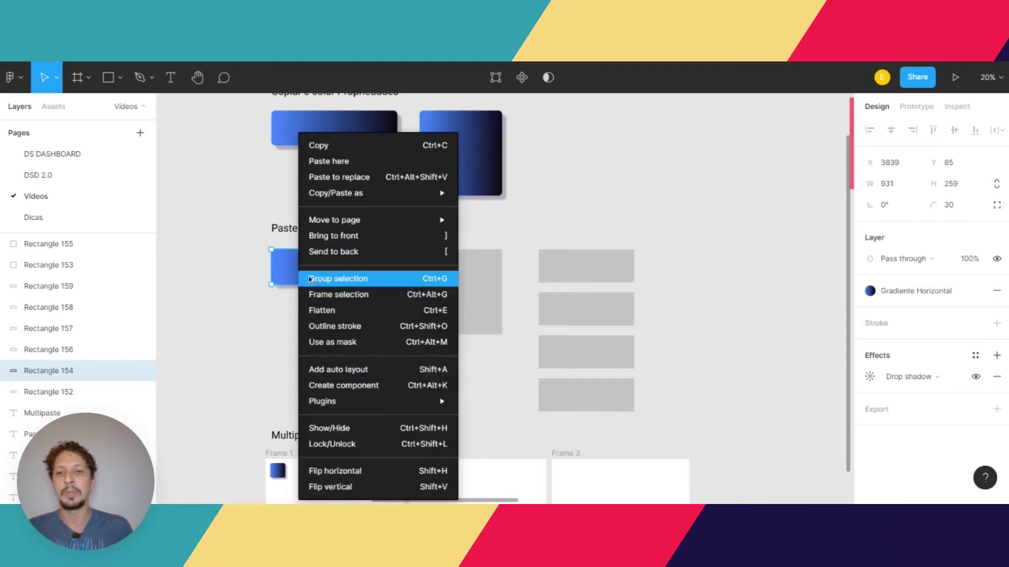
{"action": "left_click", "coordinate": [252, 339]}
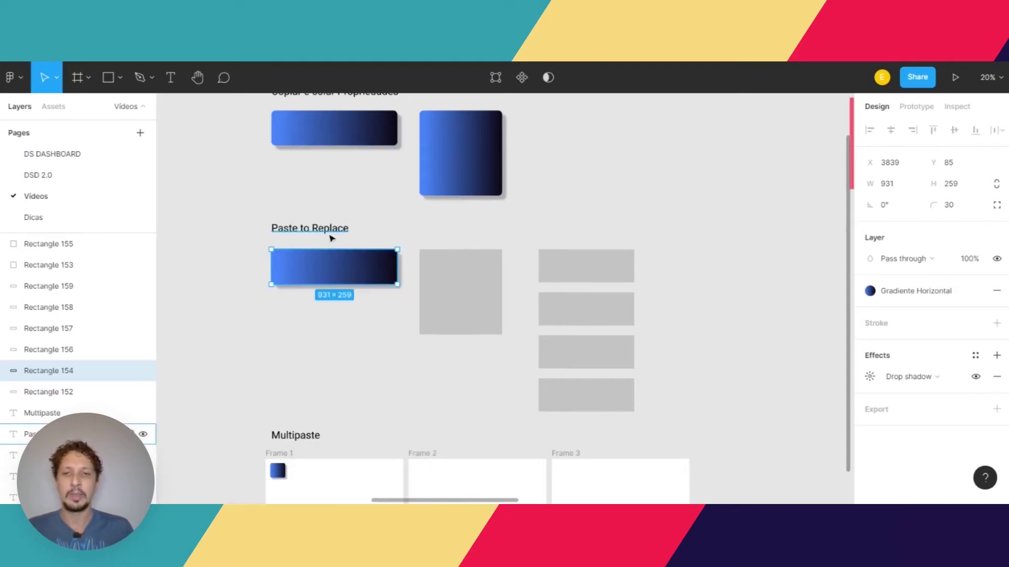
{"action": "right_click", "coordinate": [325, 264]}
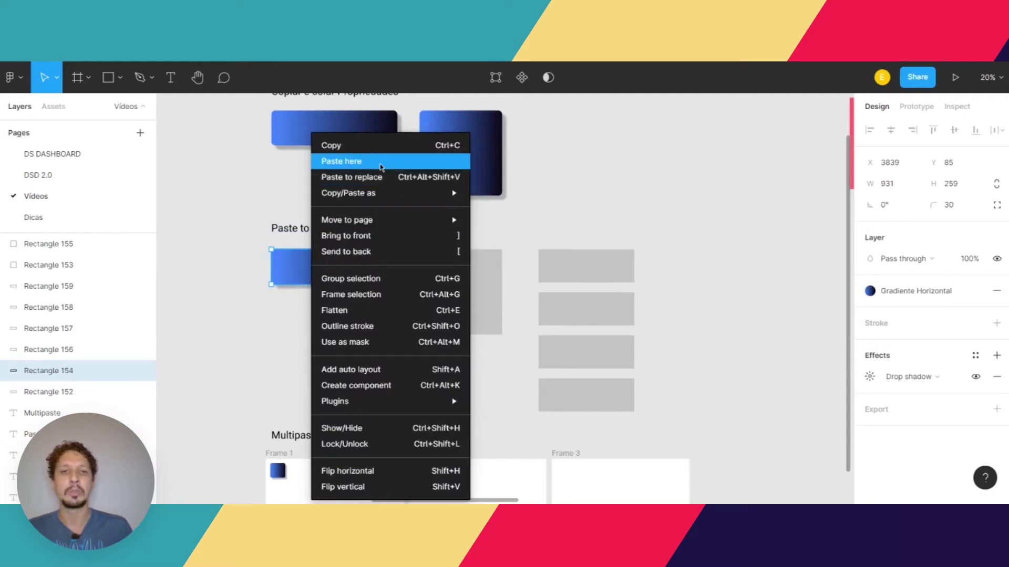
{"action": "left_click", "coordinate": [693, 134]}
{"action": "right_click", "coordinate": [703, 134]}
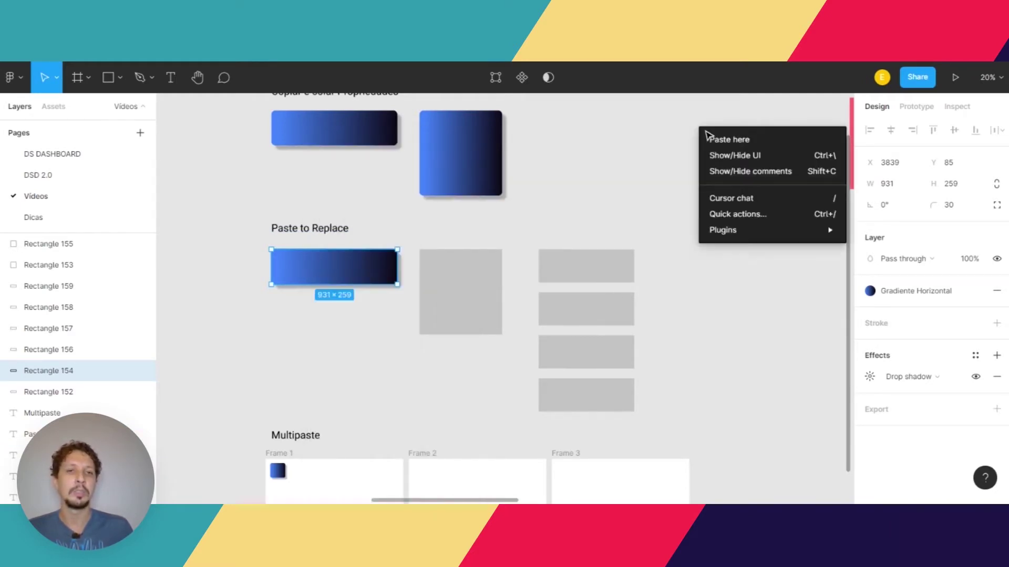
{"action": "left_click", "coordinate": [718, 141]}
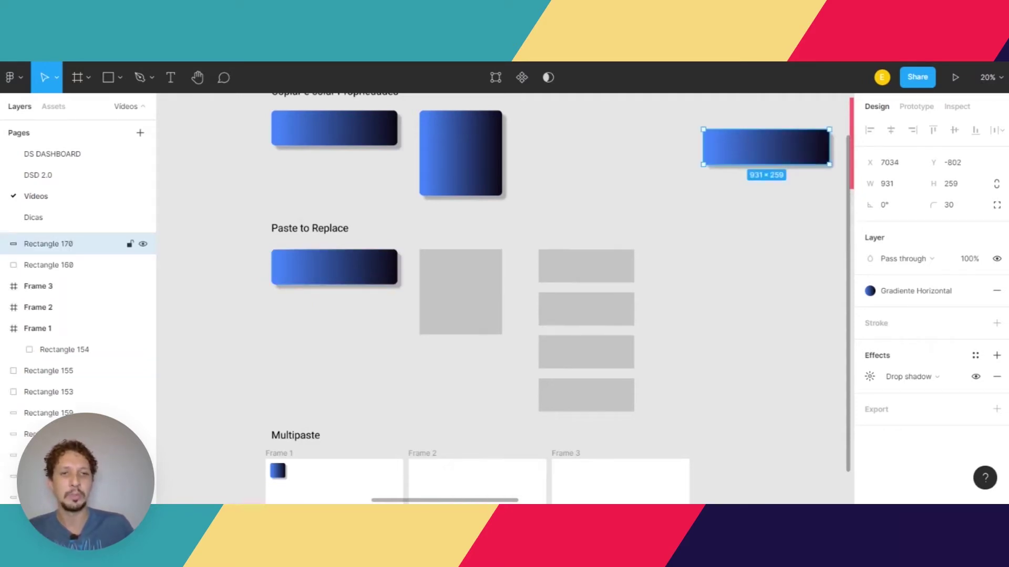
{"action": "key", "text": "Delete"}
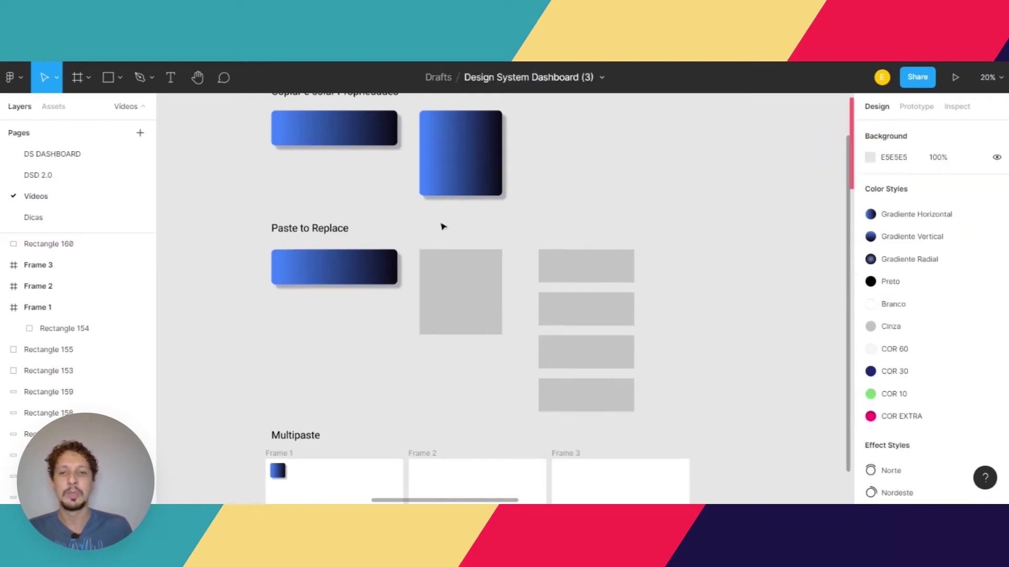
Step: Copy the gradient rectangle under "Paste to Replace" and replace the grey square beside it using Paste to replace
{"action": "left_click", "coordinate": [316, 268]}
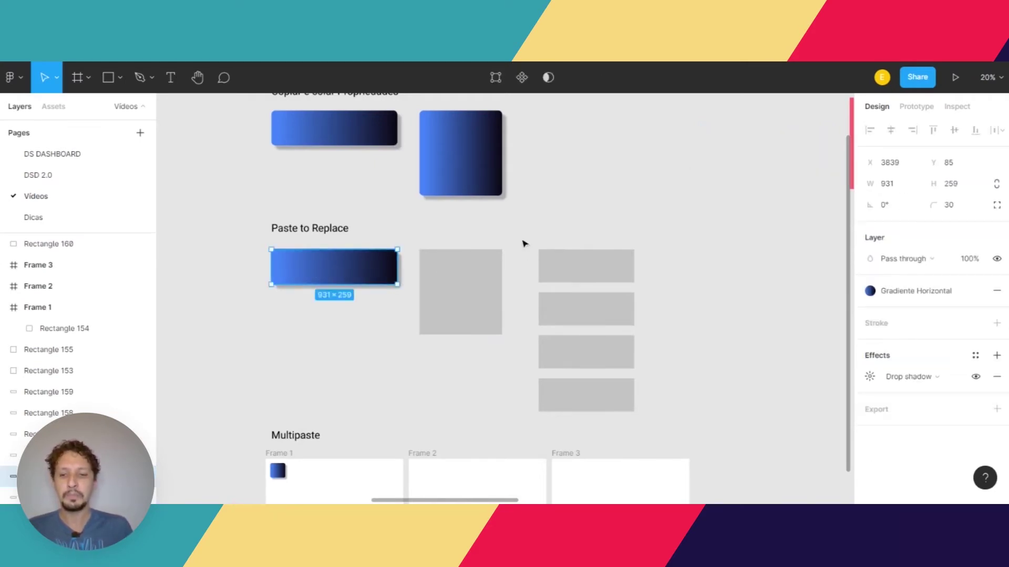
{"action": "left_click", "coordinate": [473, 300]}
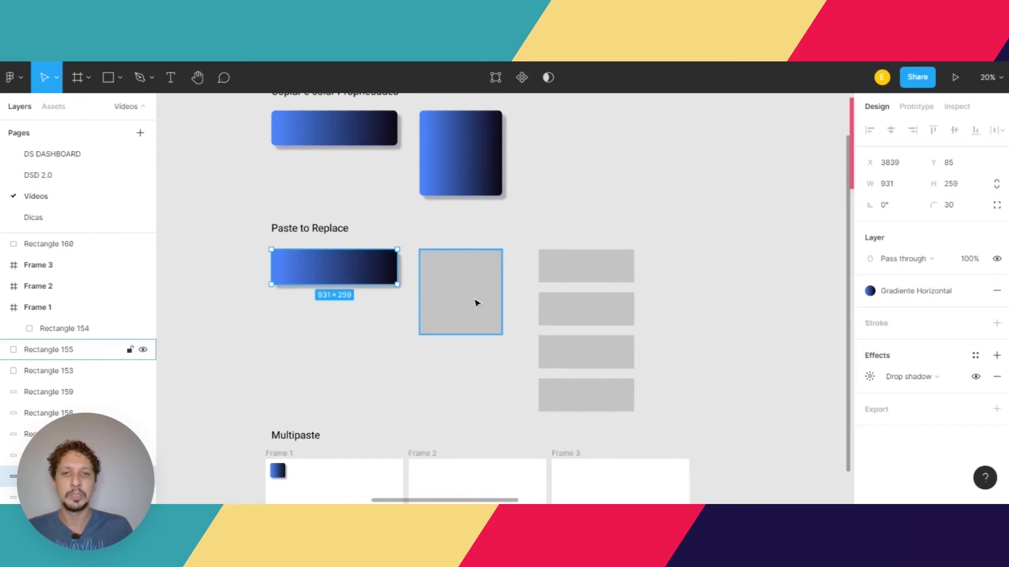
{"action": "right_click", "coordinate": [463, 302]}
{"action": "left_click", "coordinate": [532, 178]}
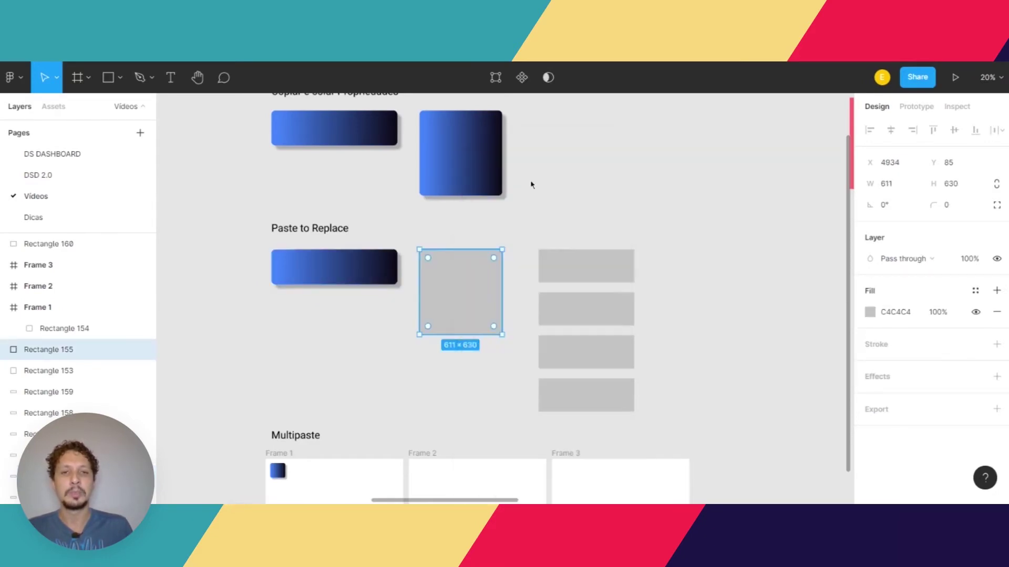
Step: Move the column of four grey rectangles right to X 6108, clear of the pasted gradient rectangle
{"action": "left_click_drag", "start_coordinate": [578, 229], "coordinate": [586, 402]}
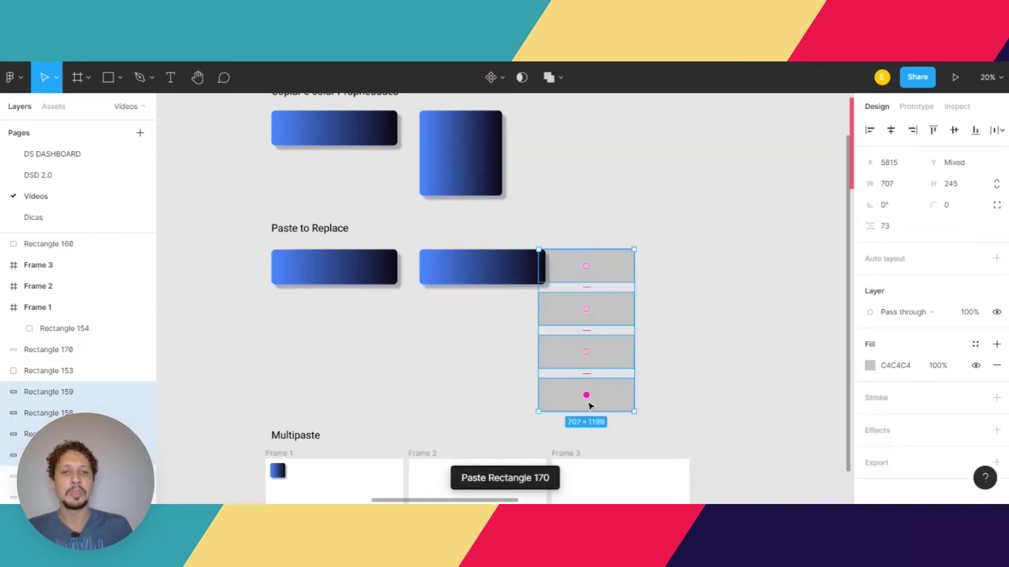
{"action": "left_click_drag", "start_coordinate": [628, 261], "coordinate": [662, 263]}
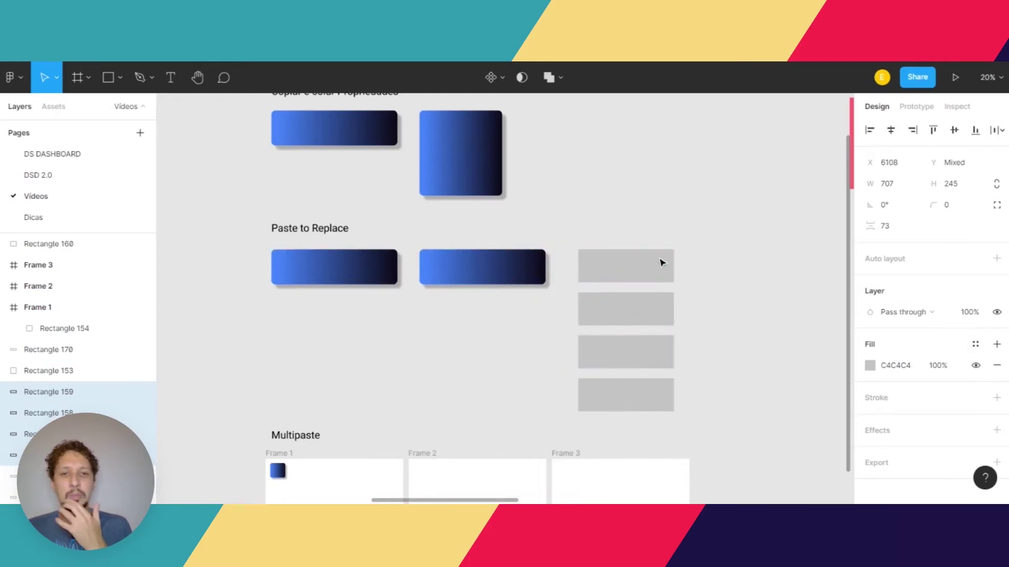
{"action": "left_click", "coordinate": [446, 333]}
Step: Replace all four stacked grey rectangles at once with copies of the first gradient rectangle using Paste to replace
{"action": "left_click", "coordinate": [373, 275]}
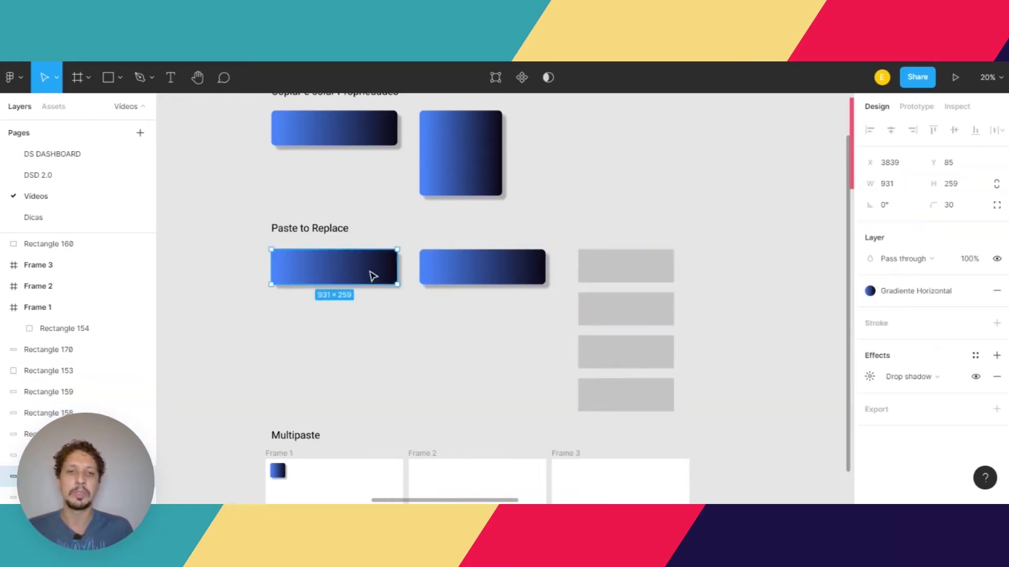
{"action": "left_click_drag", "start_coordinate": [572, 228], "coordinate": [693, 435]}
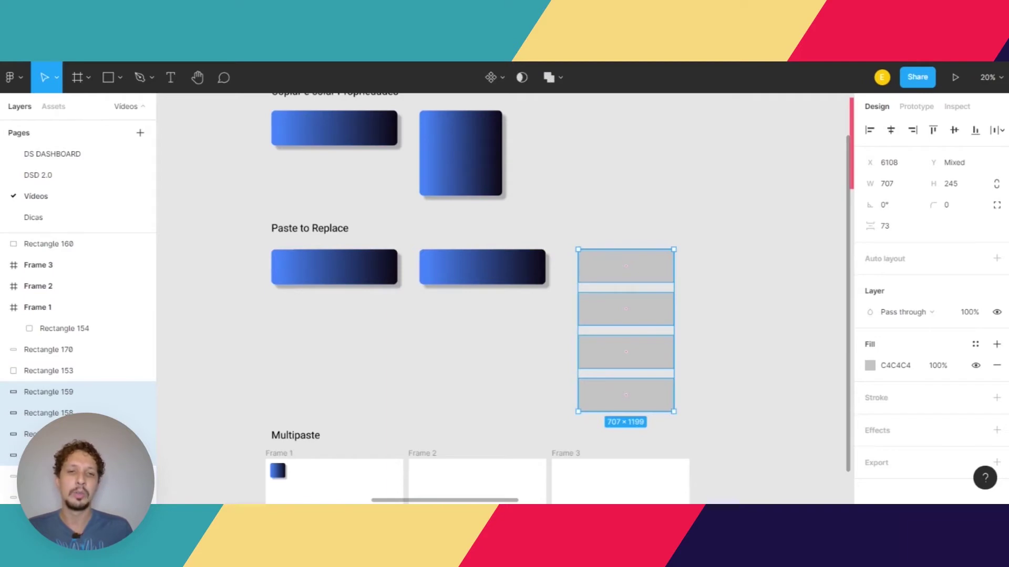
{"action": "right_click", "coordinate": [655, 274]}
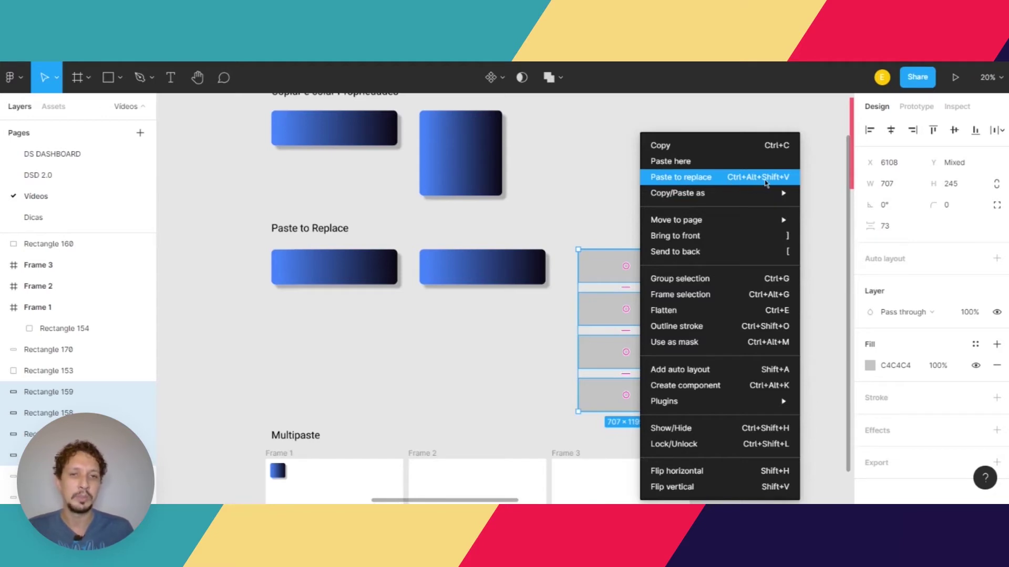
{"action": "mouse_move", "coordinate": [656, 195]}
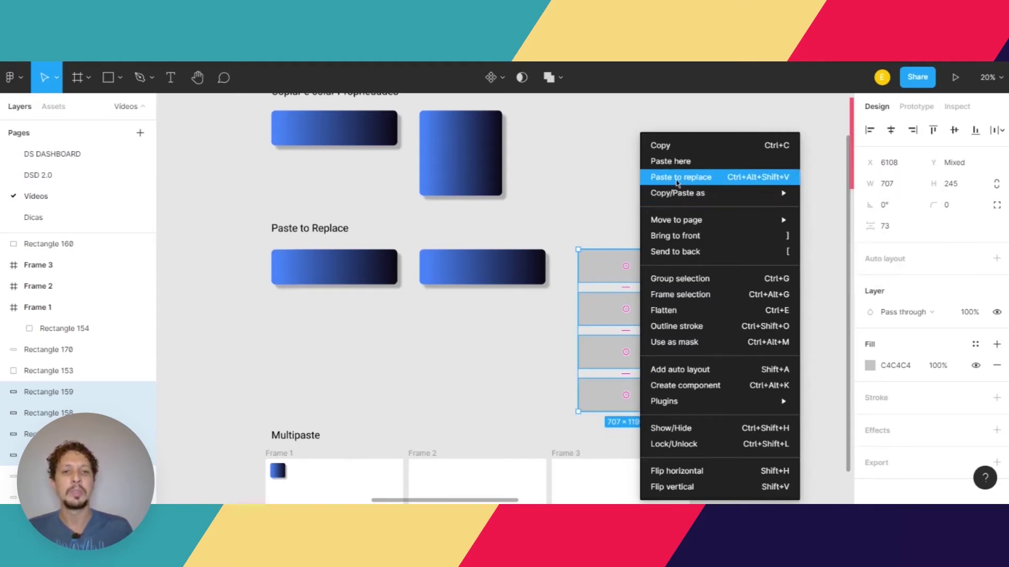
{"action": "left_click", "coordinate": [675, 177]}
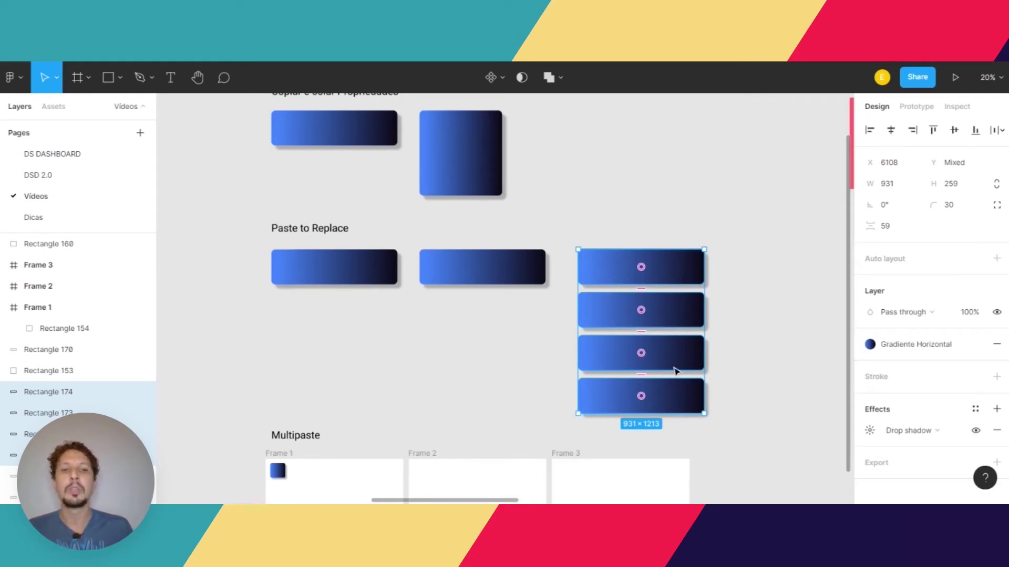
Step: Copy the small gradient square from Frame 1 in the Multipaste example and paste it into Frame 2 and Frame 3 together
{"action": "scroll", "coordinate": [394, 281], "scroll_direction": "down", "scroll_amount": 3}
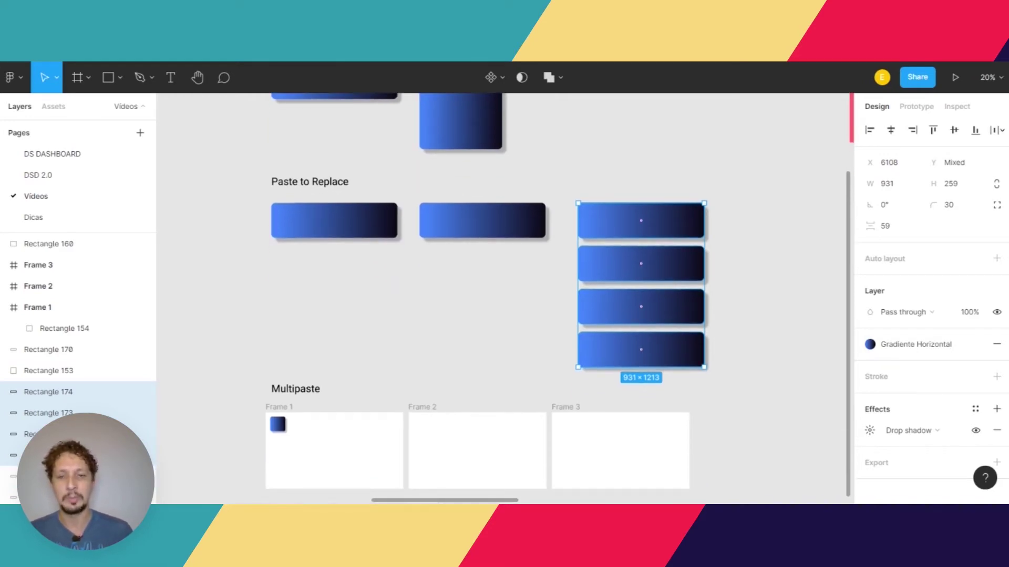
{"action": "scroll", "coordinate": [334, 304], "scroll_direction": "down", "scroll_amount": 1}
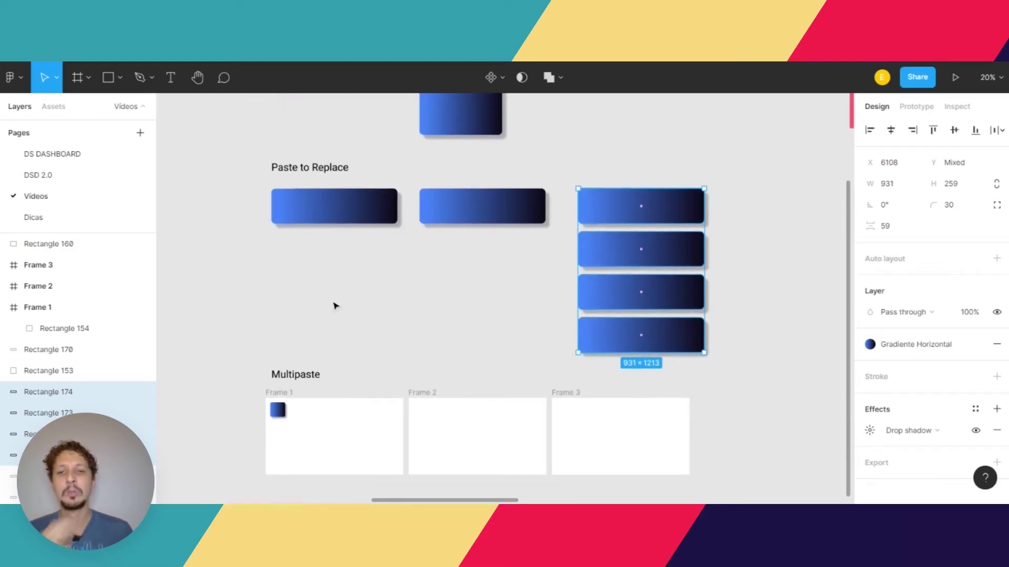
{"action": "scroll", "coordinate": [335, 306], "scroll_direction": "down", "scroll_amount": 5}
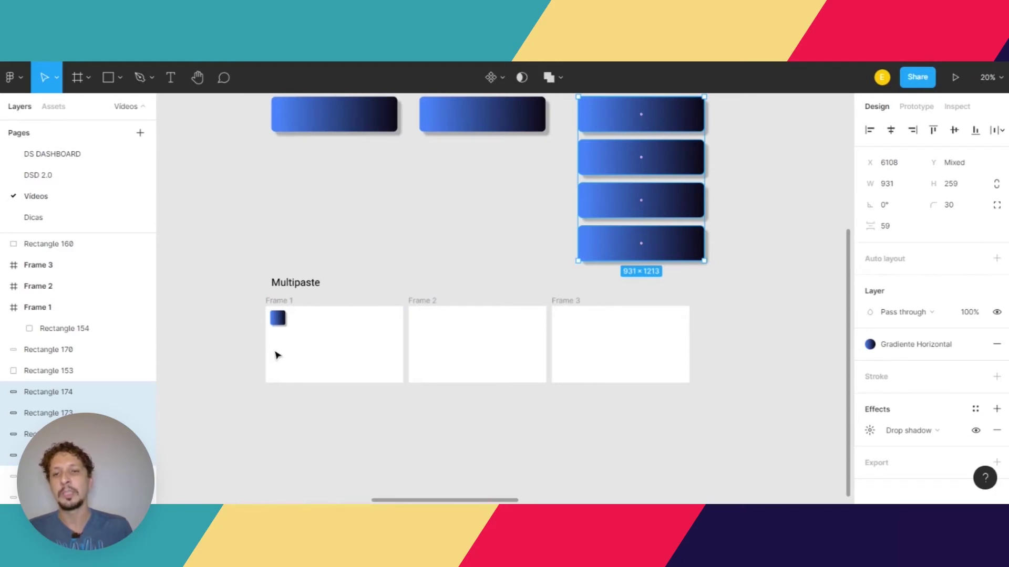
{"action": "scroll", "coordinate": [284, 320], "scroll_direction": "up", "scroll_amount": 4}
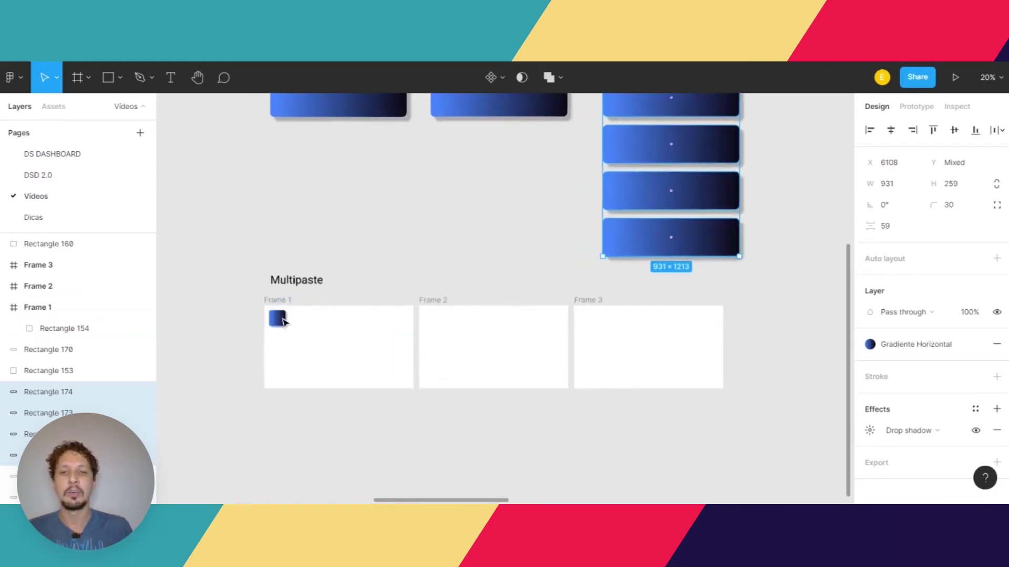
{"action": "scroll", "coordinate": [263, 321], "scroll_direction": "right", "scroll_amount": 2}
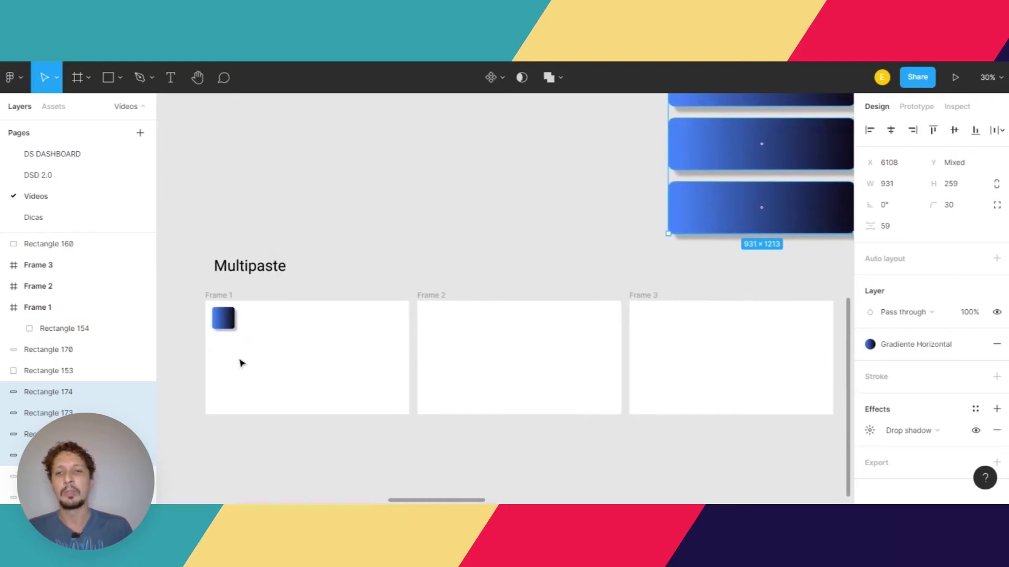
{"action": "scroll", "coordinate": [351, 371], "scroll_direction": "right", "scroll_amount": 3}
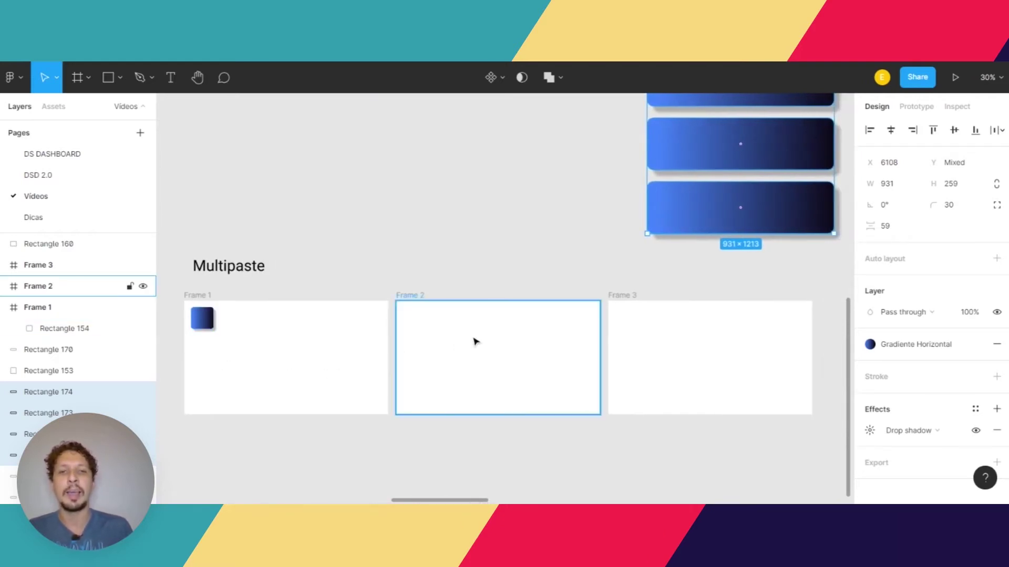
{"action": "left_click", "coordinate": [209, 325]}
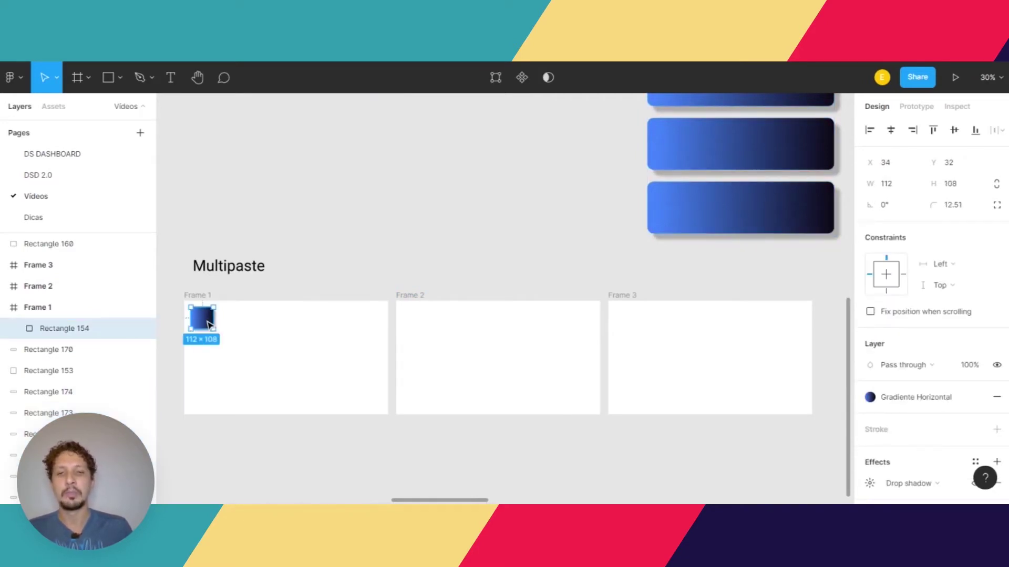
{"action": "left_click", "coordinate": [410, 297]}
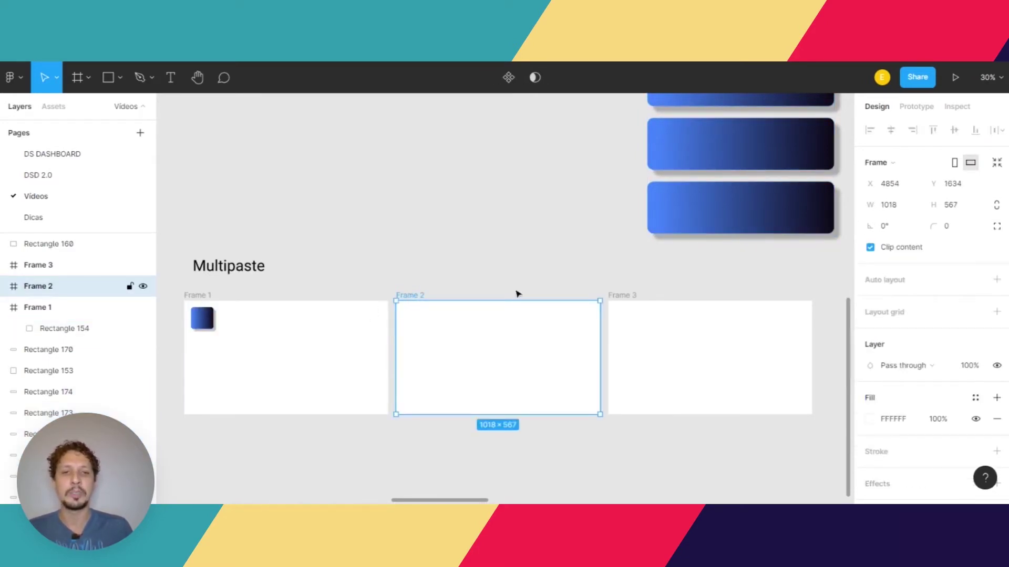
{"action": "left_click", "coordinate": [623, 296], "text": "shift"}
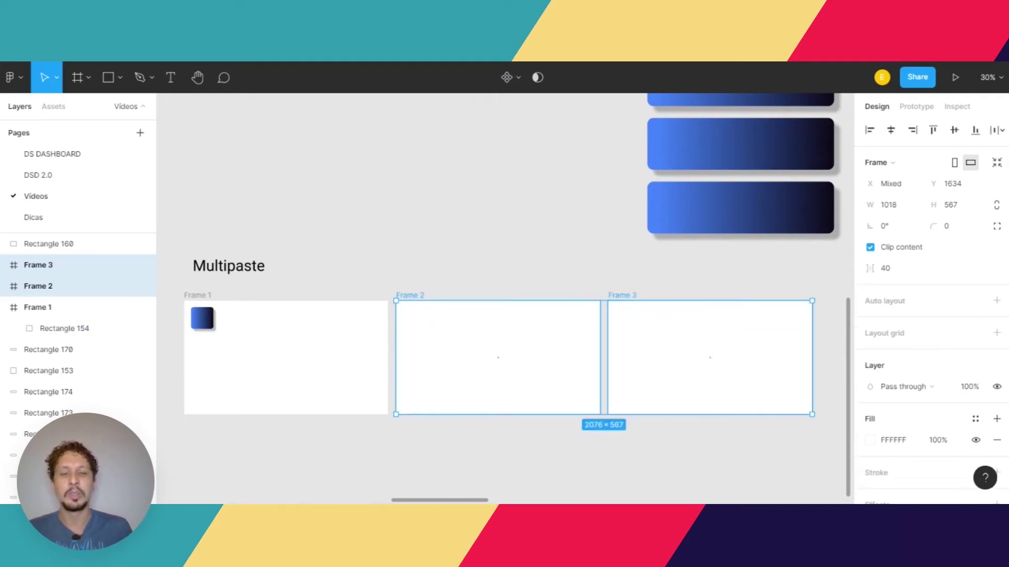
{"action": "key", "text": "ctrl+v"}
{"action": "left_click", "coordinate": [441, 254]}
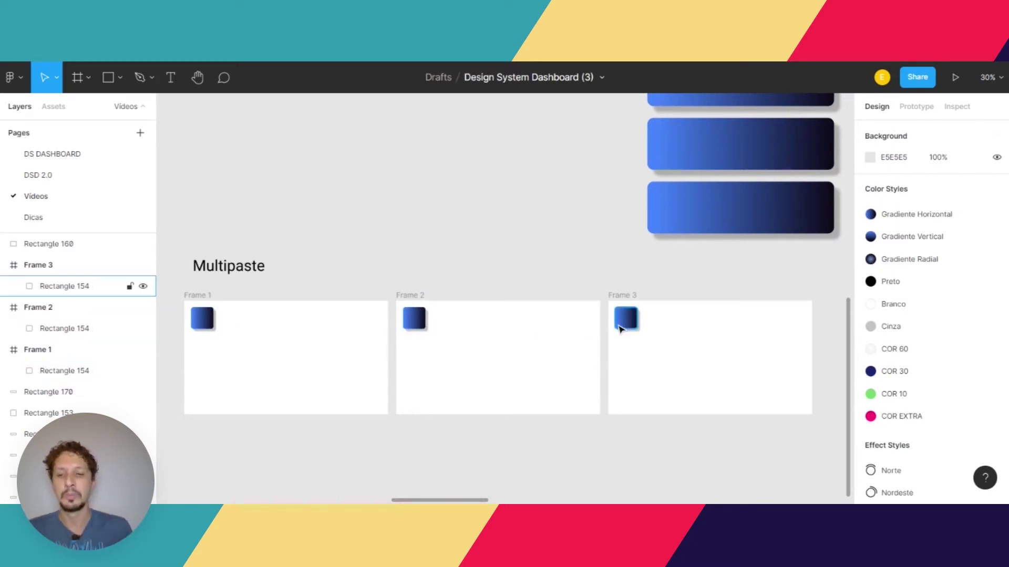
Step: Review the finished copy-and-paste examples and look over the "2 - CÁLCULOS MATEMÁTICOS SIMPLES" section beside them
{"action": "scroll", "coordinate": [619, 328], "scroll_direction": "up", "scroll_amount": 2}
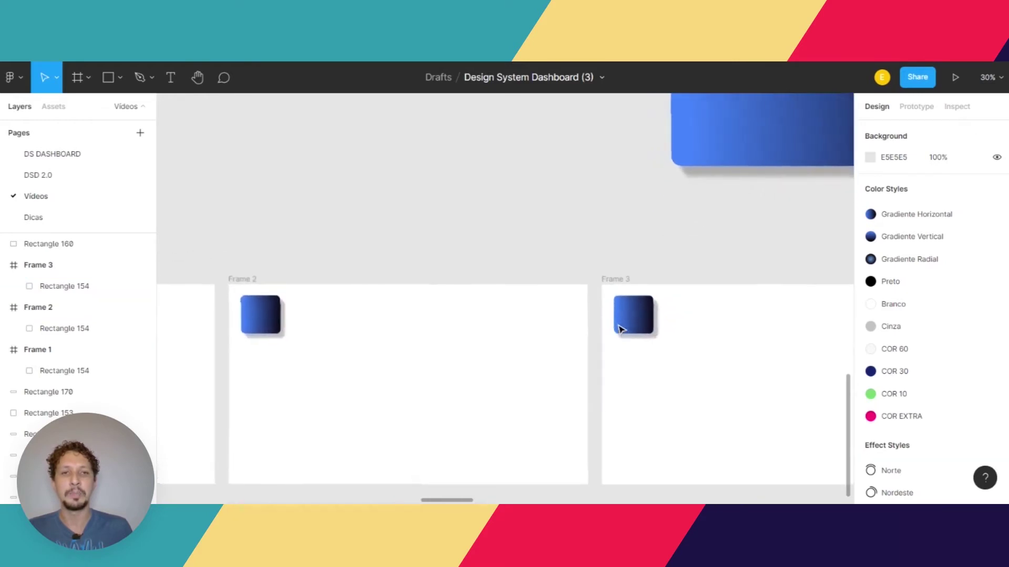
{"action": "scroll", "coordinate": [618, 328], "scroll_direction": "down", "scroll_amount": 3}
{"action": "scroll", "coordinate": [619, 328], "scroll_direction": "up", "scroll_amount": 5}
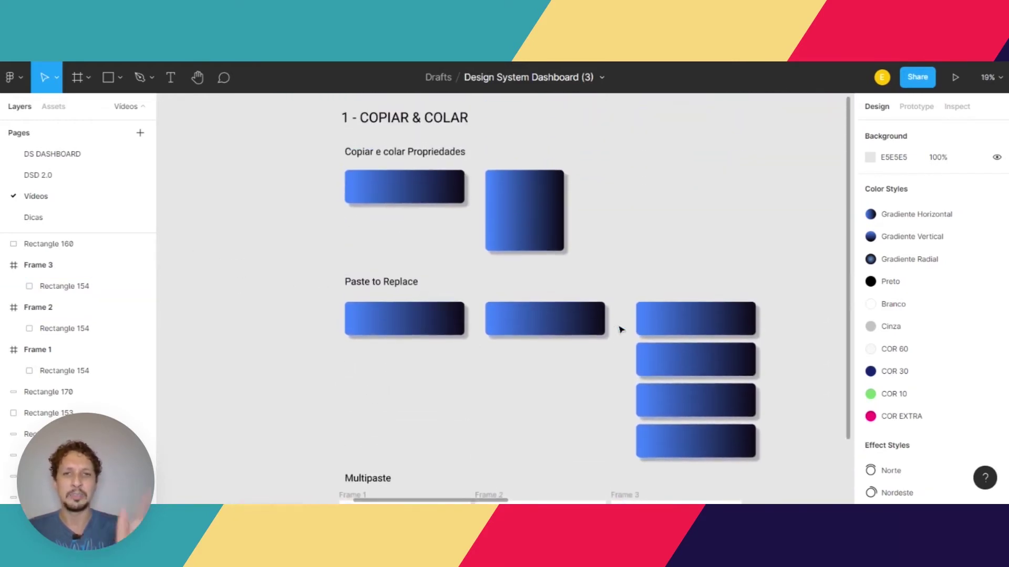
{"action": "scroll", "coordinate": [620, 330], "scroll_direction": "down", "scroll_amount": 2}
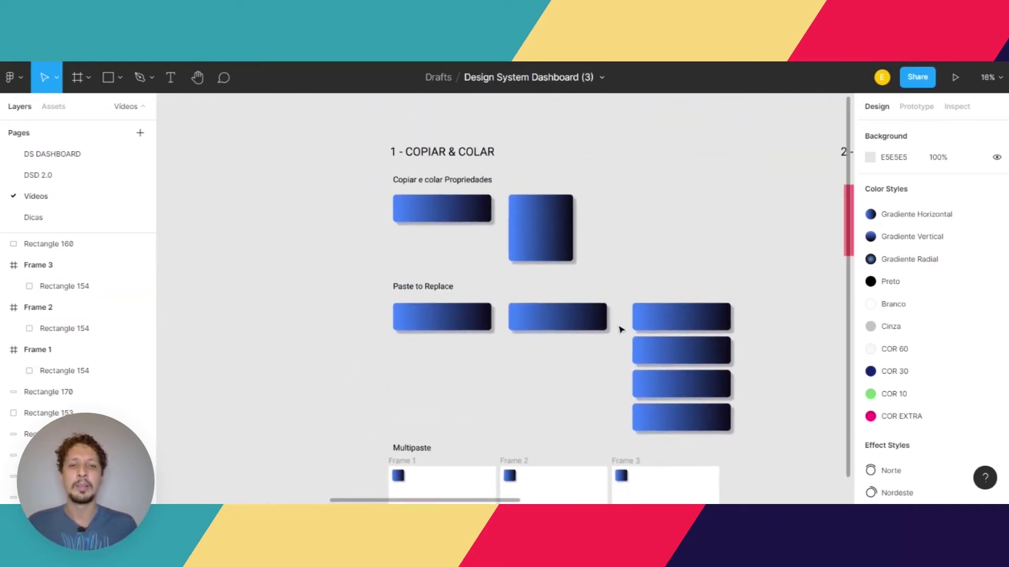
{"action": "scroll", "coordinate": [620, 329], "scroll_direction": "down", "scroll_amount": 2}
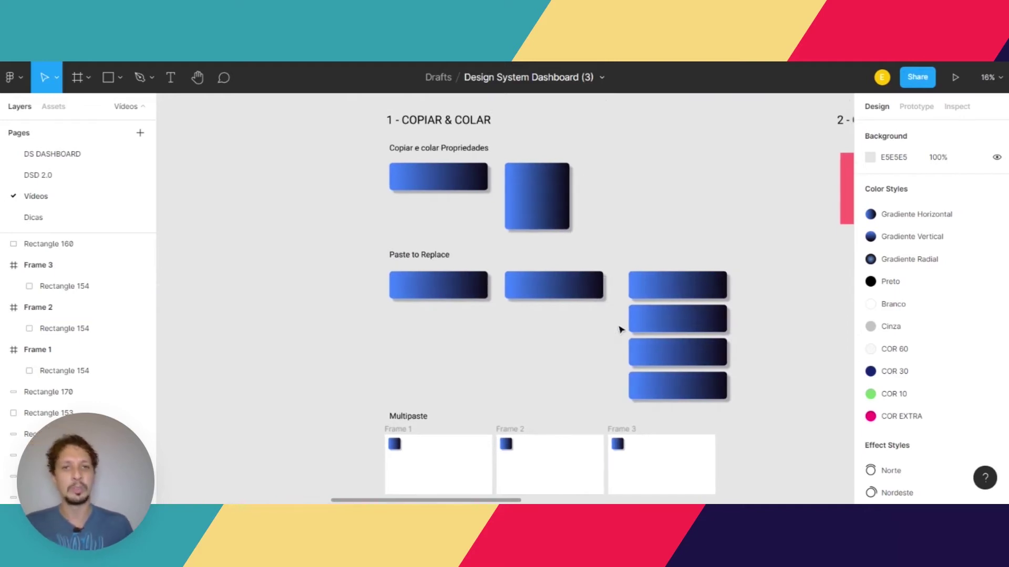
{"action": "scroll", "coordinate": [620, 329], "scroll_direction": "right", "scroll_amount": 2}
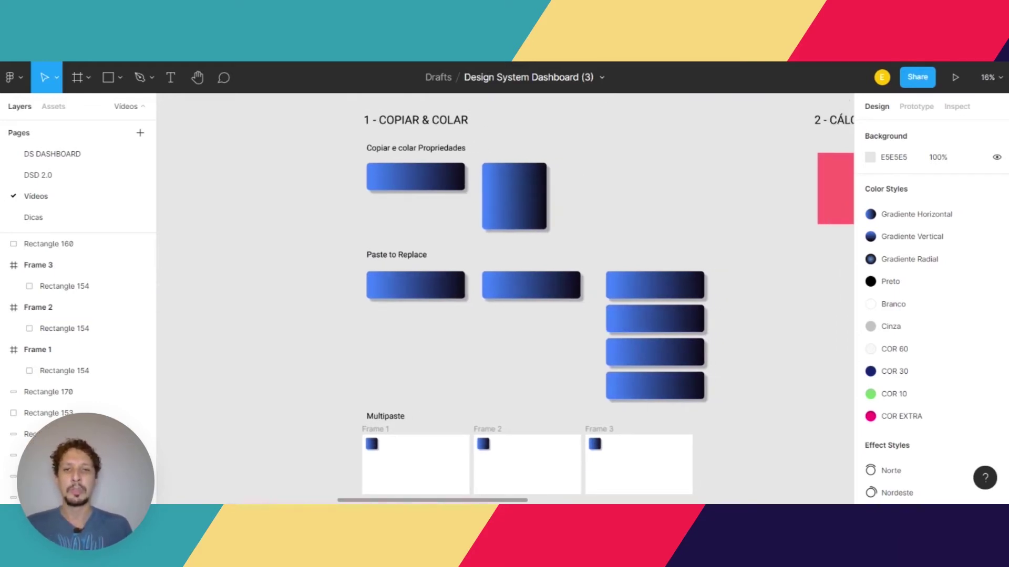
{"action": "scroll", "coordinate": [620, 330], "scroll_direction": "right", "scroll_amount": 15}
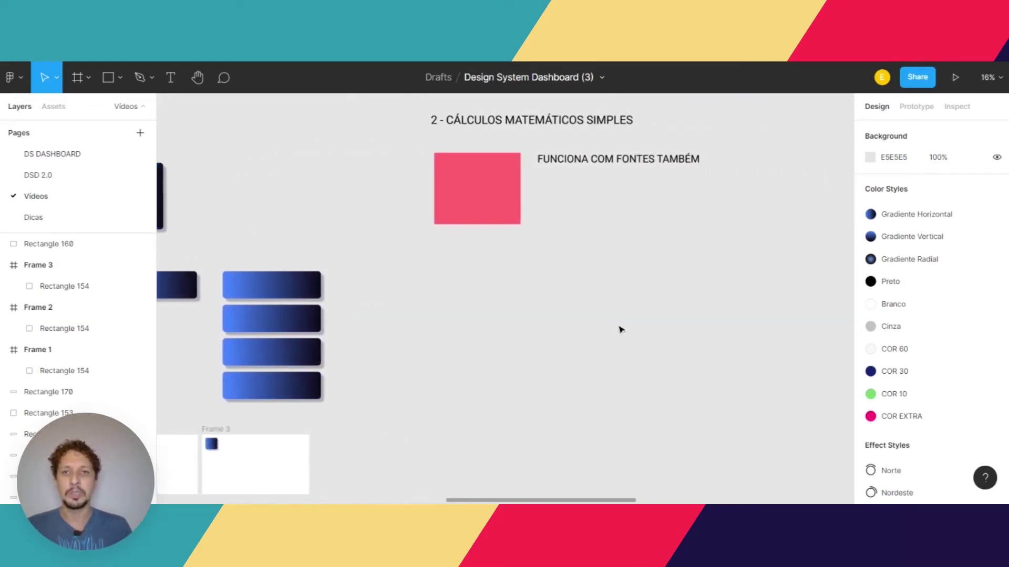
{"action": "scroll", "coordinate": [620, 329], "scroll_direction": "right", "scroll_amount": 4}
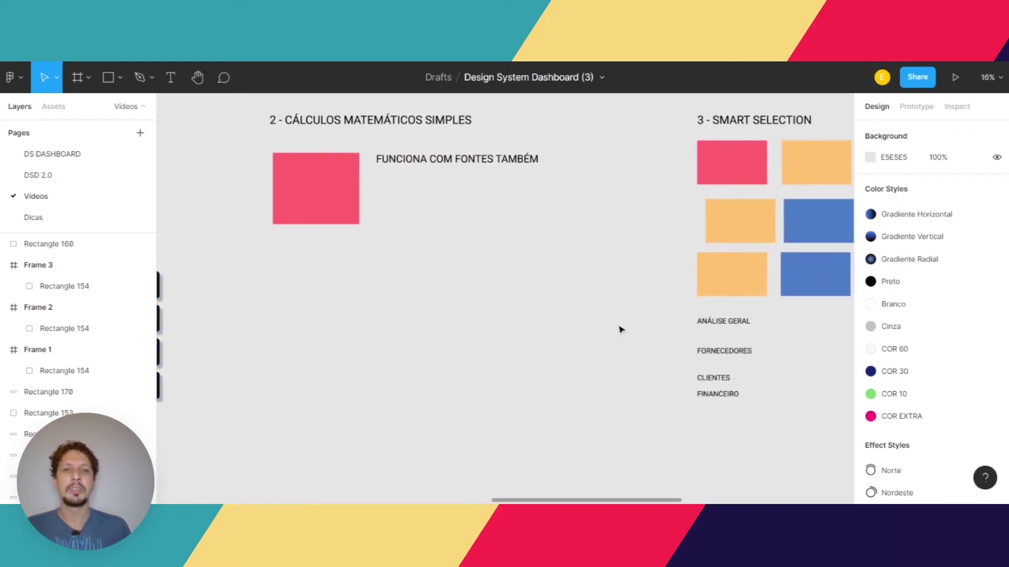
{"action": "scroll", "coordinate": [620, 330], "scroll_direction": "left", "scroll_amount": 5}
{"action": "scroll", "coordinate": [620, 329], "scroll_direction": "up", "scroll_amount": 1}
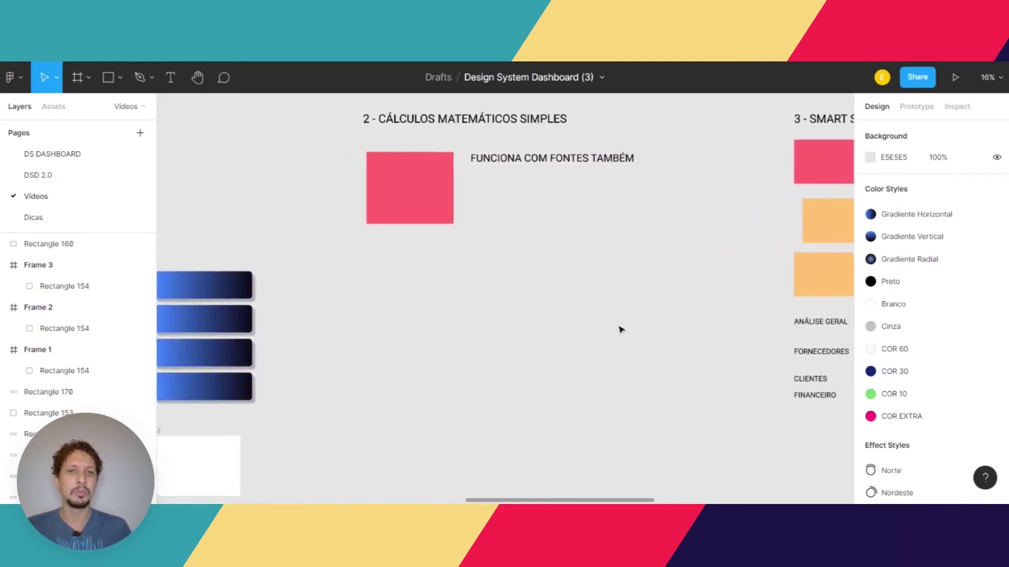
Step: Subtract 100 from the pink rectangle's X position with a calculation (8114-100), and undo the move
{"action": "scroll", "coordinate": [620, 329], "scroll_direction": "up", "scroll_amount": 1}
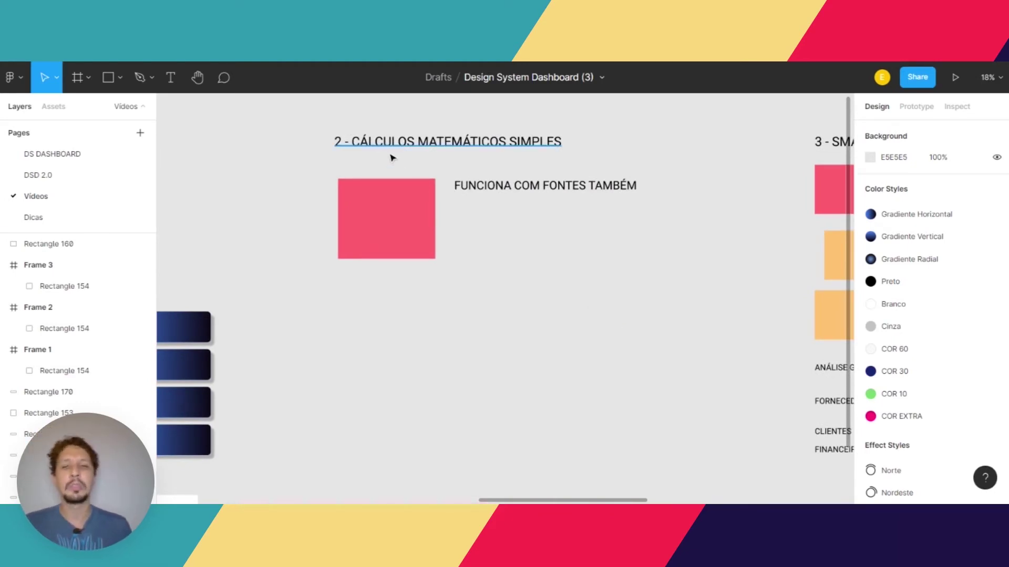
{"action": "left_click", "coordinate": [410, 215]}
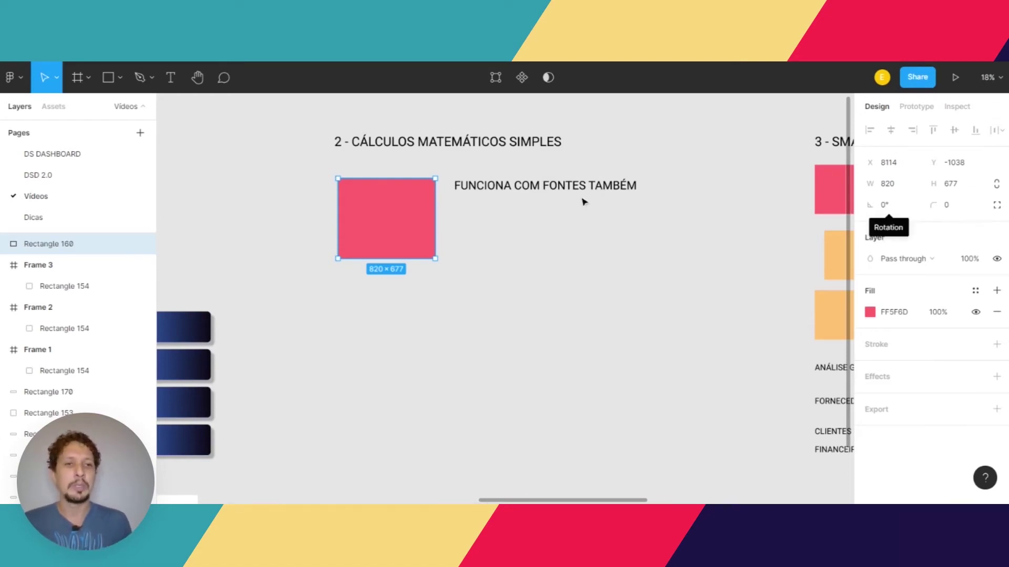
{"action": "left_click", "coordinate": [903, 167]}
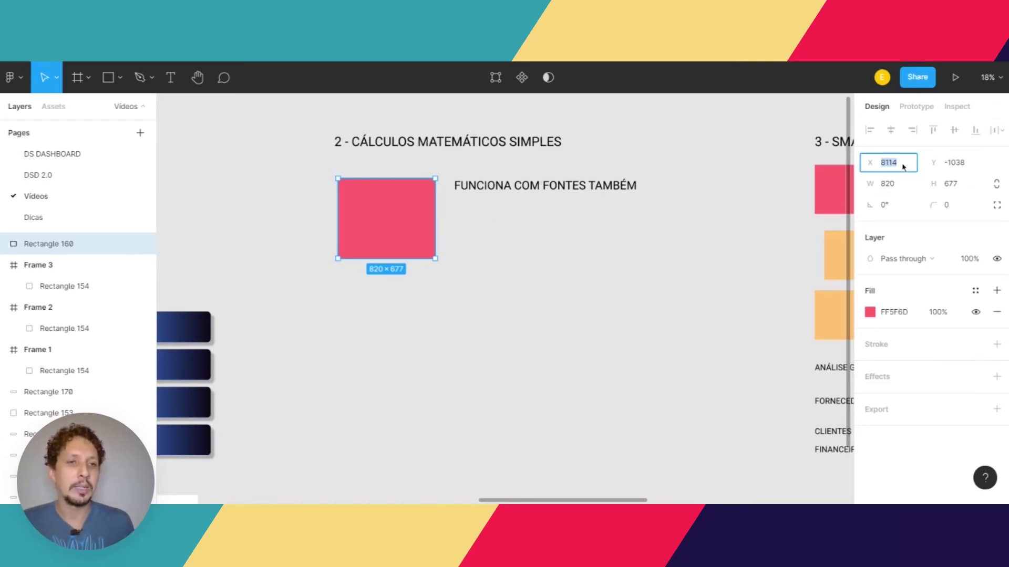
{"action": "left_click", "coordinate": [903, 167]}
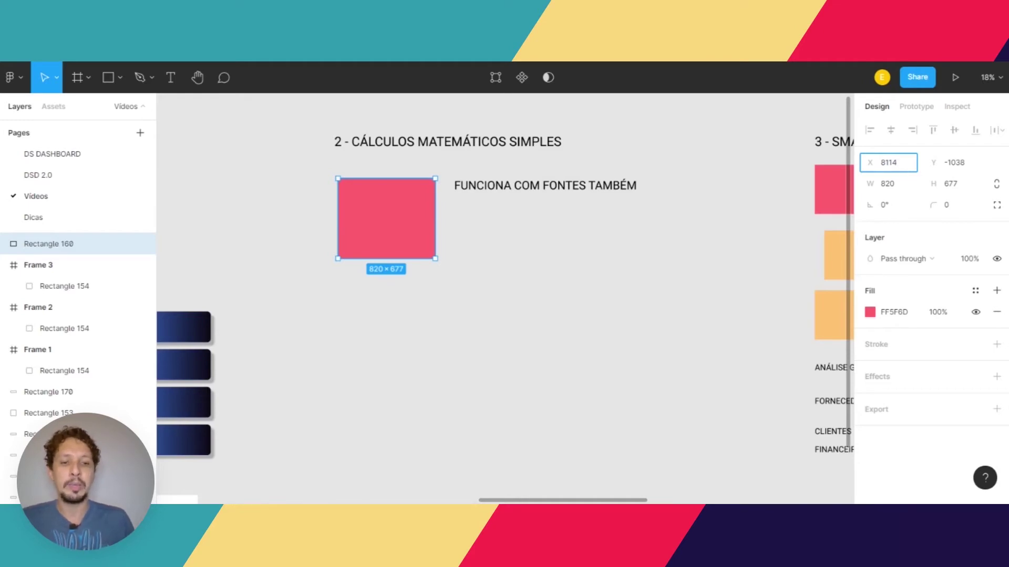
{"action": "type", "text": "-100"}
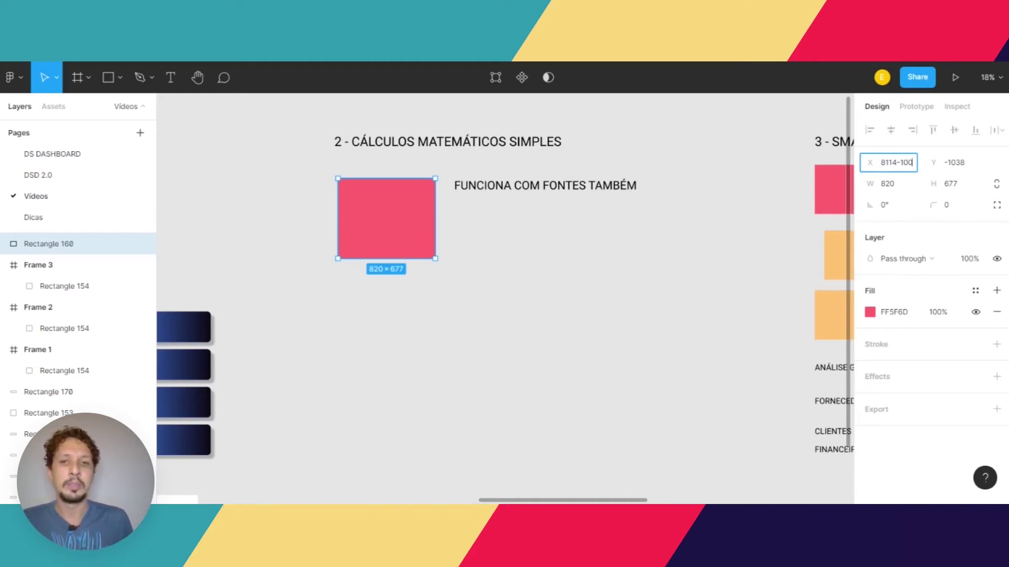
{"action": "key", "text": "Return"}
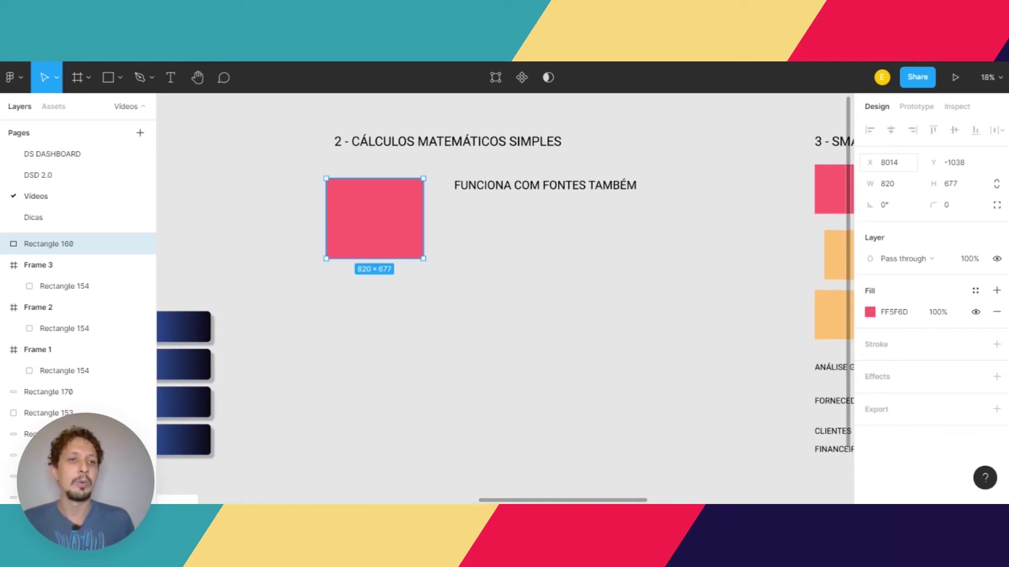
{"action": "key", "text": "ctrl+z"}
Step: Add 100 to the pink rectangle's Y position with a calculation (-1038+100), and undo the move
{"action": "left_click", "coordinate": [968, 169]}
{"action": "left_click", "coordinate": [968, 169]}
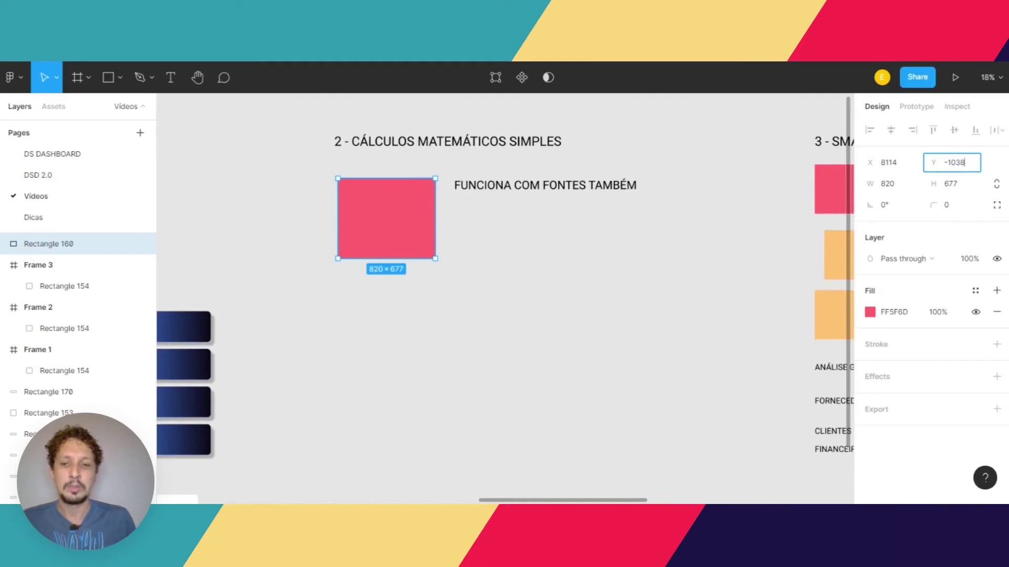
{"action": "type", "text": "+100"}
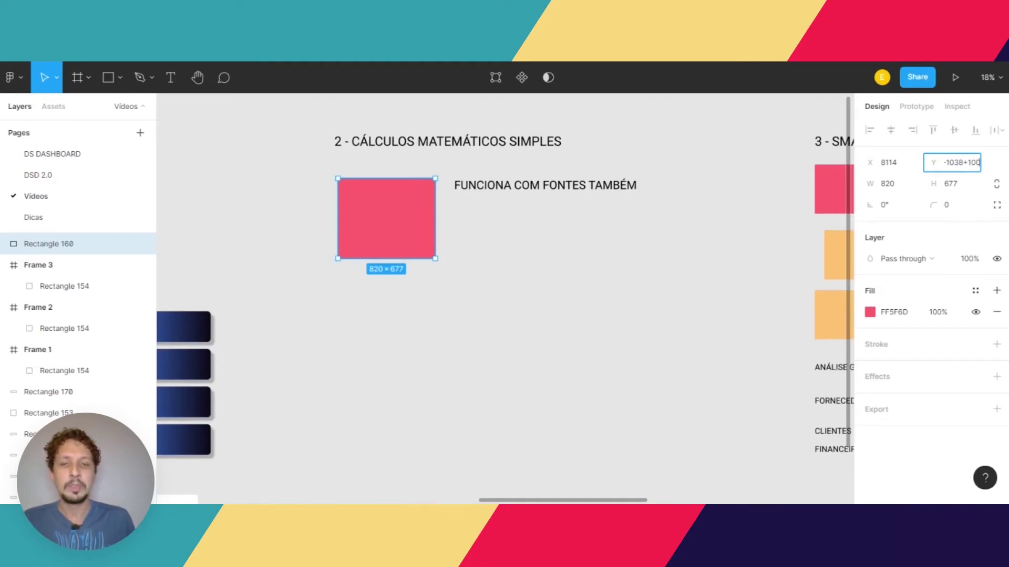
{"action": "key", "text": "Return"}
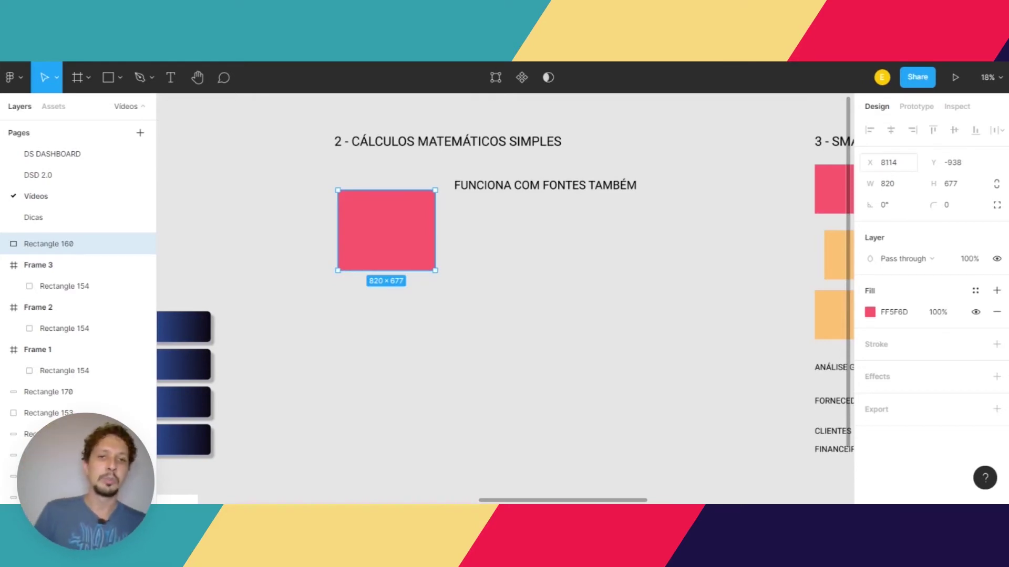
{"action": "key", "text": "ctrl+z"}
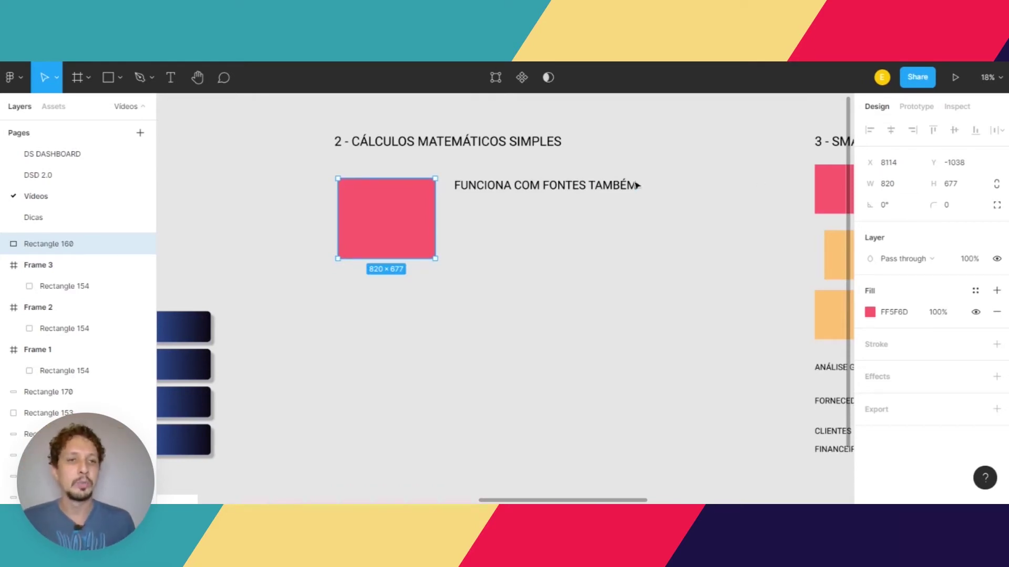
Step: Halve the pink rectangle's width by dividing its value by 2 (820/2)
{"action": "left_click", "coordinate": [897, 190]}
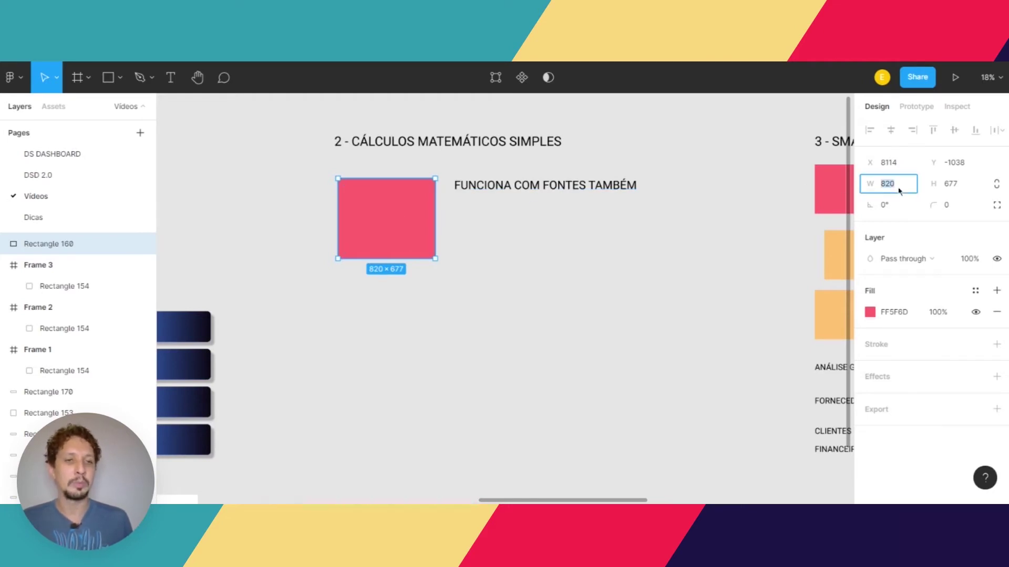
{"action": "left_click", "coordinate": [900, 191]}
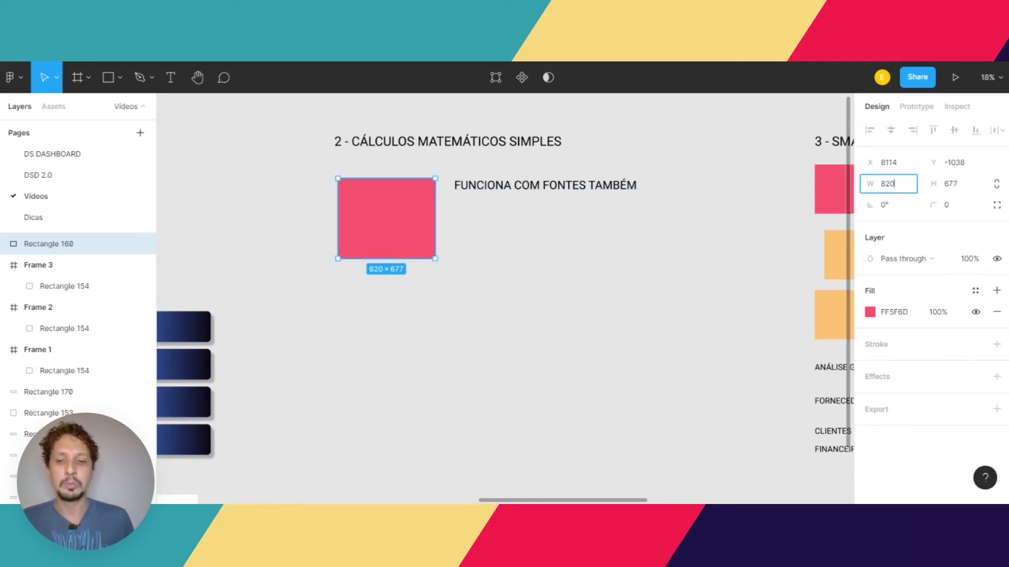
{"action": "type", "text": "/2"}
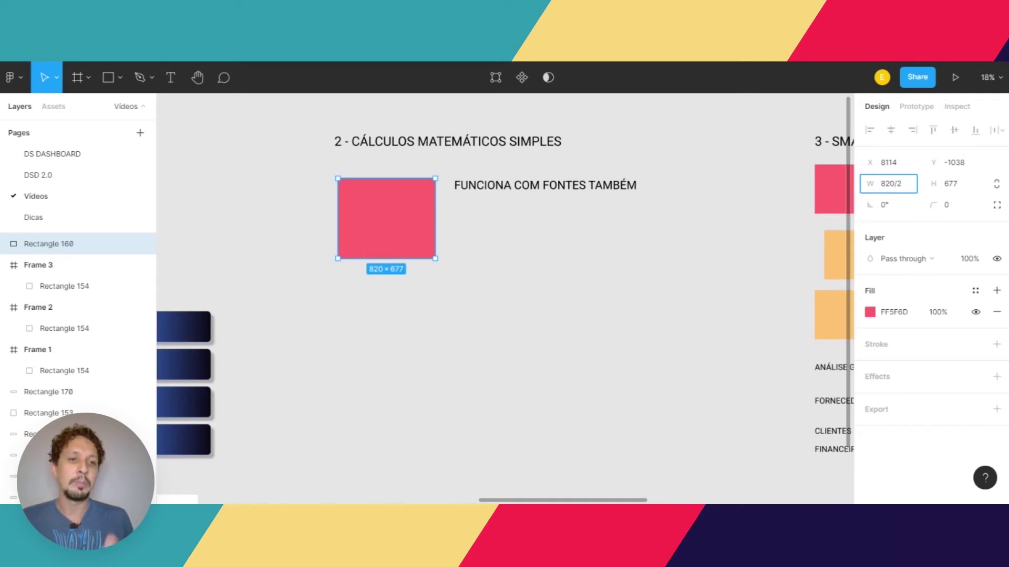
{"action": "key", "text": "Return"}
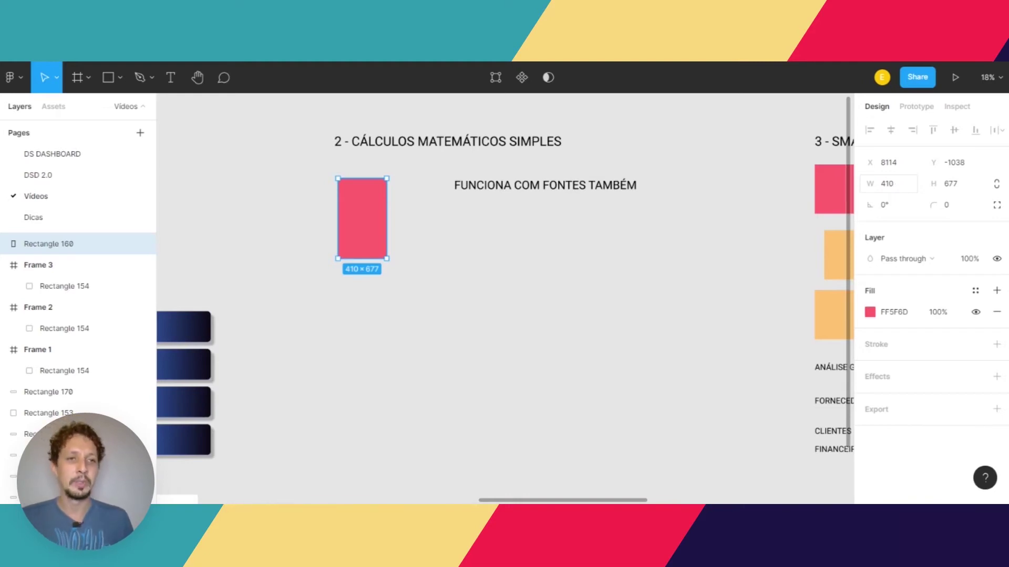
Step: Double the pink rectangle's width by multiplying its value by 2 (410*2)
{"action": "left_click", "coordinate": [902, 188]}
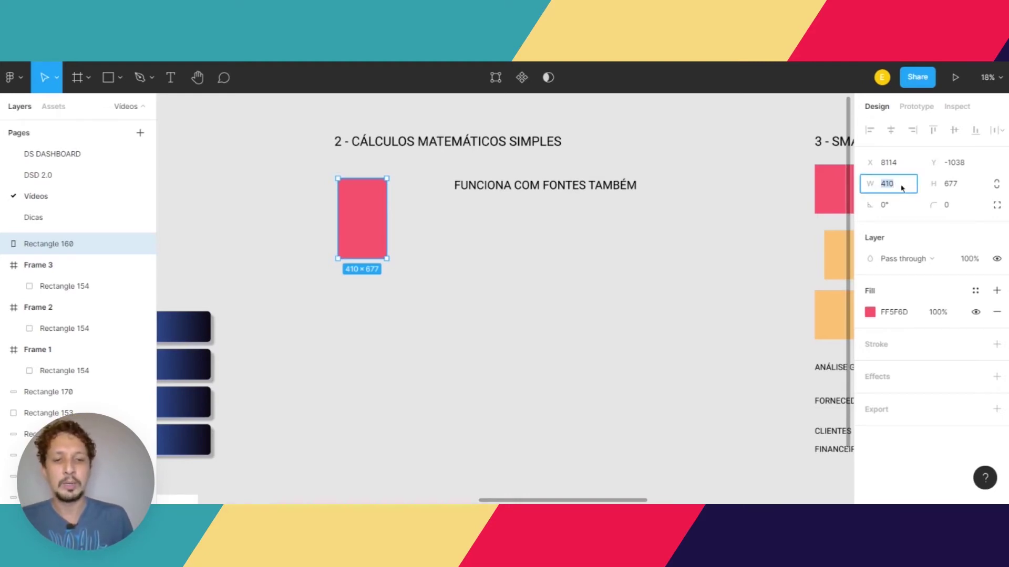
{"action": "type", "text": "1"}
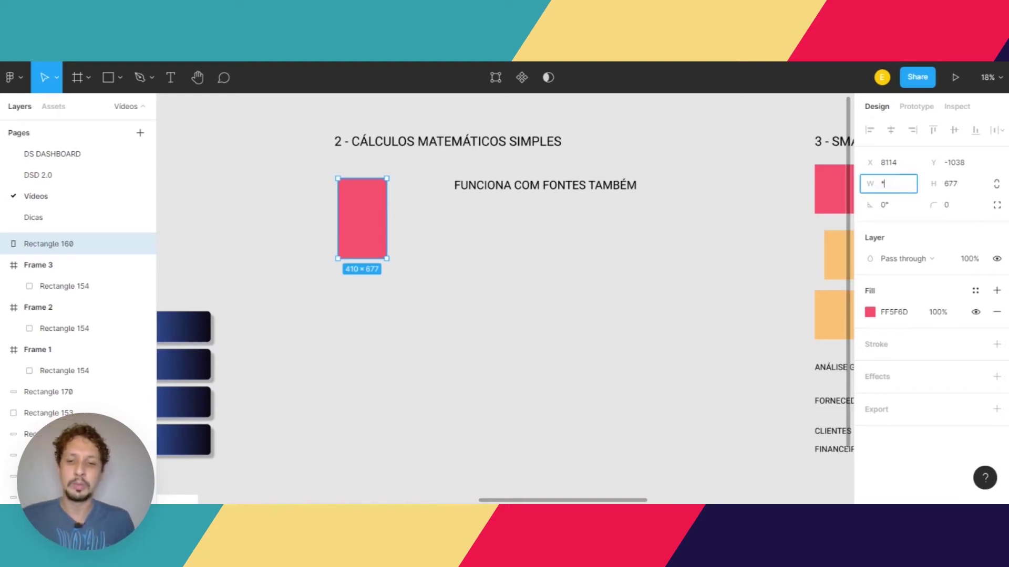
{"action": "key", "text": "ctrl+z"}
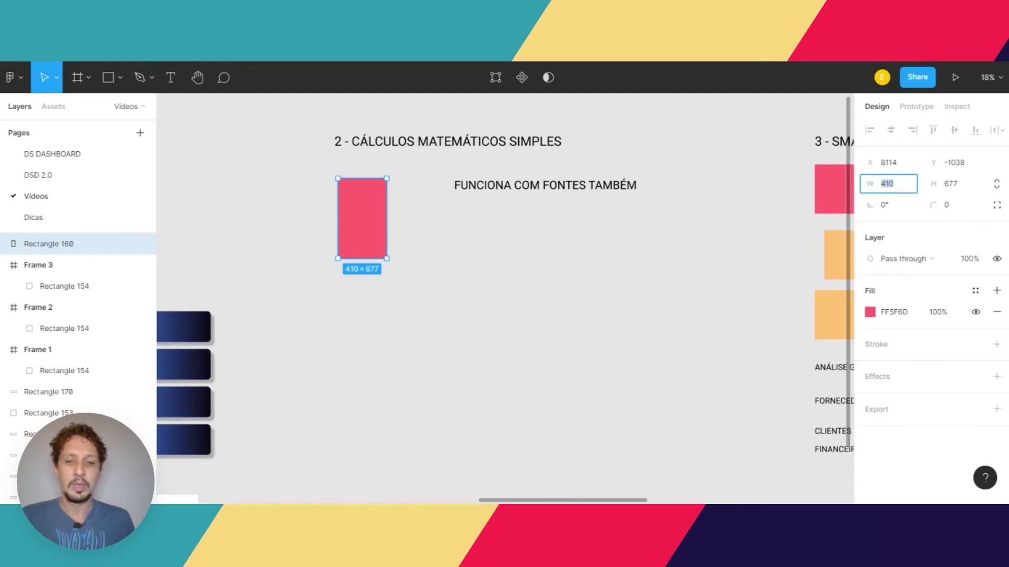
{"action": "left_click", "coordinate": [893, 183]}
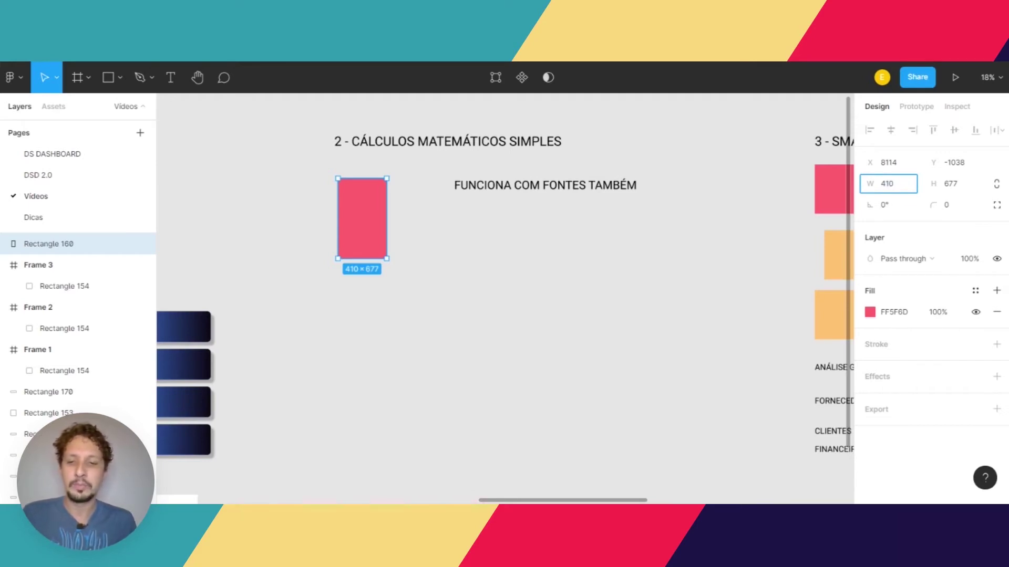
{"action": "type", "text": "*2"}
{"action": "key", "text": "Return"}
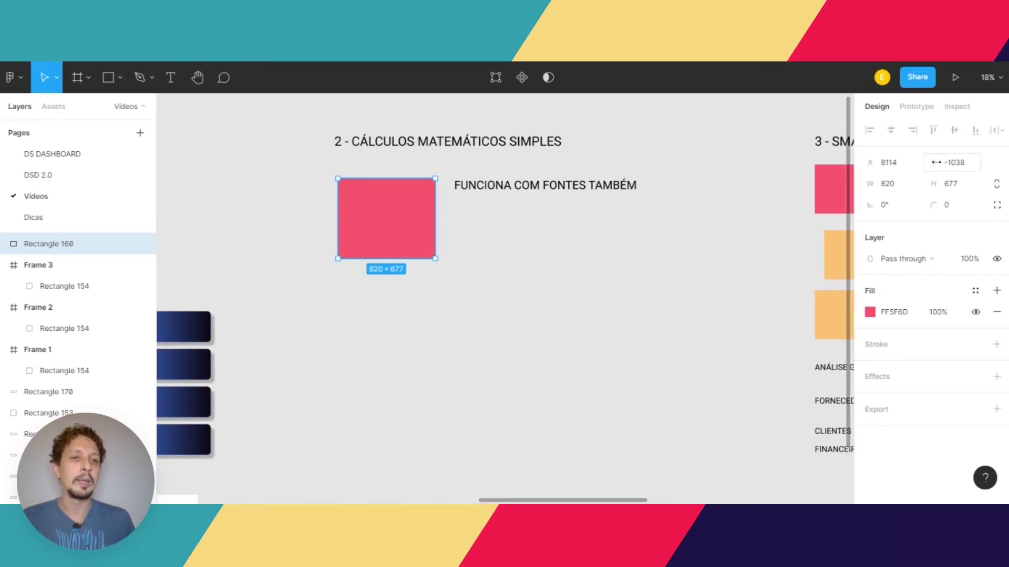
Step: Scrub the pink rectangle's width value down to about 749
{"action": "left_click", "coordinate": [874, 183]}
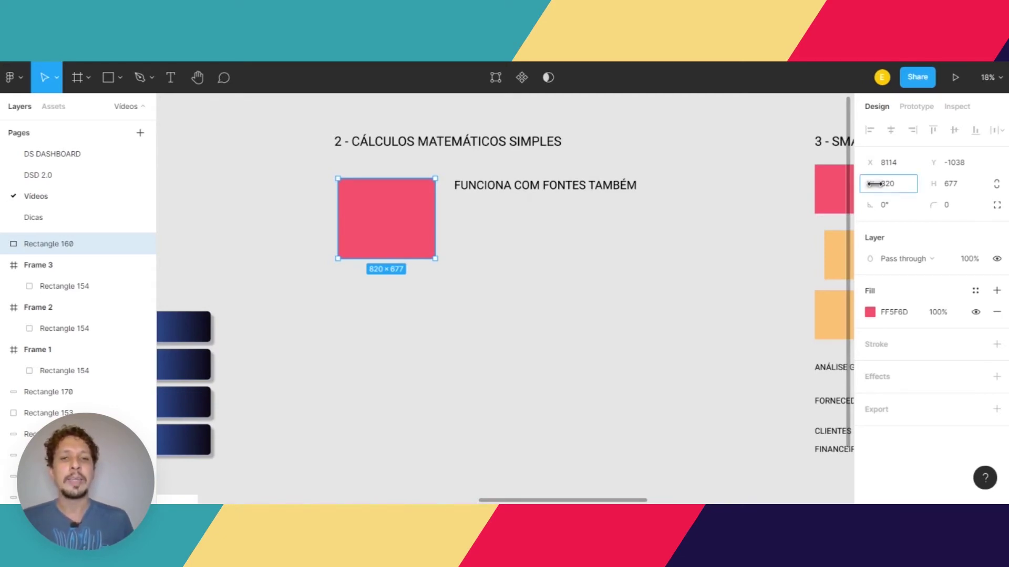
{"action": "left_click_drag", "start_coordinate": [874, 183], "coordinate": [785, 189]}
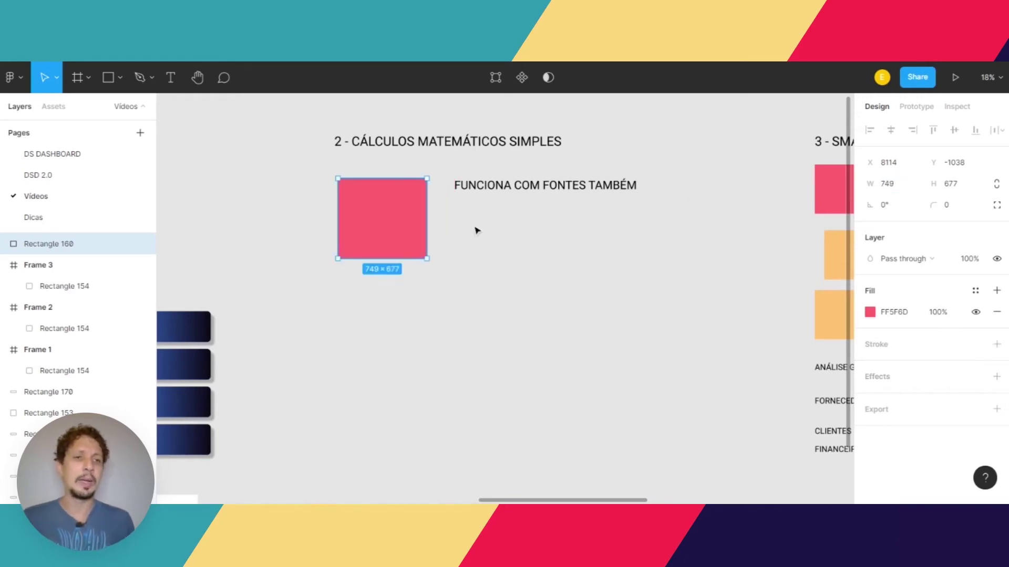
Step: Set the pink rectangle's layer opacity to 50% with the numeric opacity shortcut
{"action": "left_click", "coordinate": [969, 258]}
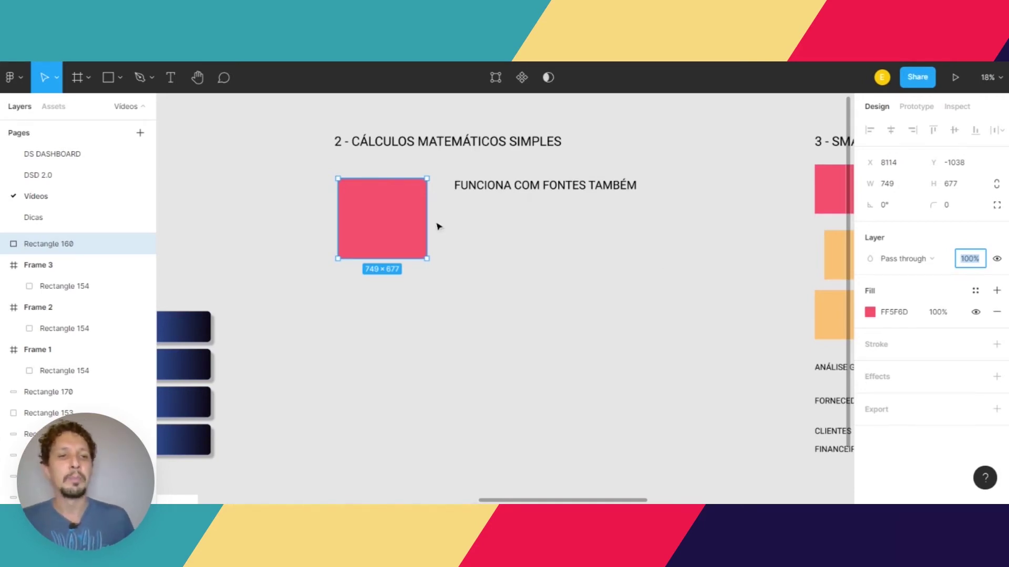
{"action": "left_click", "coordinate": [492, 269]}
{"action": "left_click", "coordinate": [373, 233]}
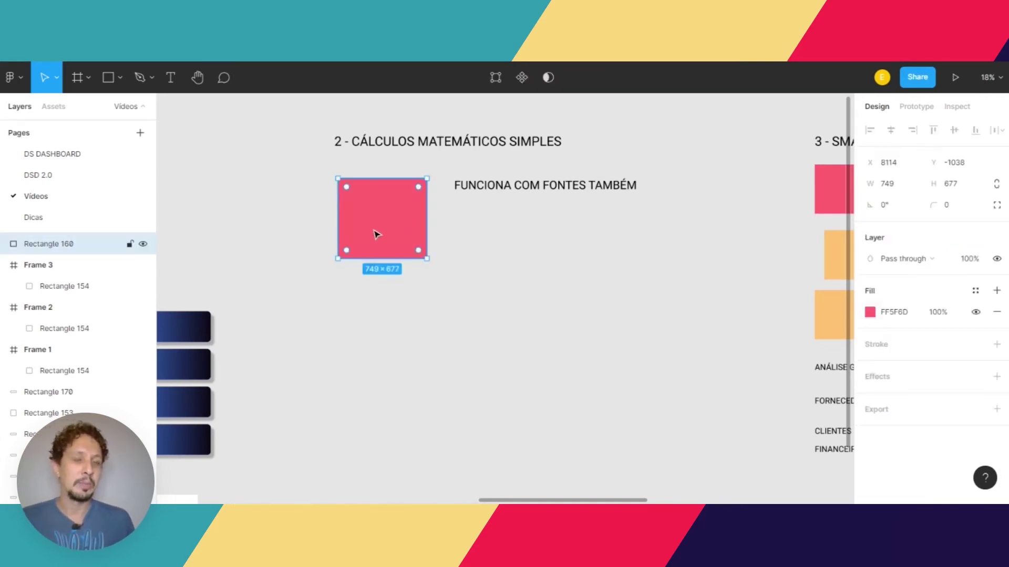
{"action": "left_click", "coordinate": [968, 262]}
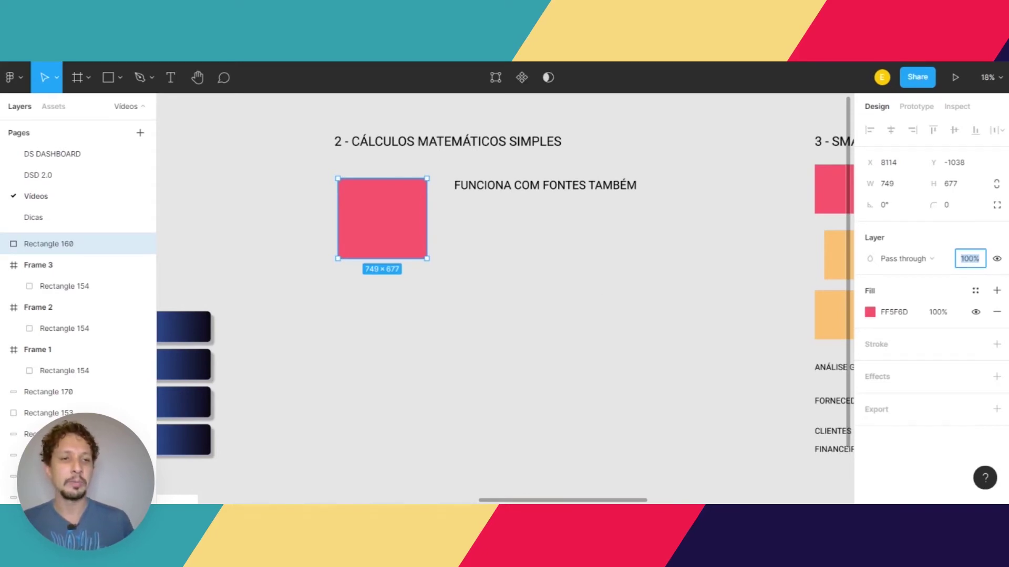
{"action": "left_click", "coordinate": [962, 261]}
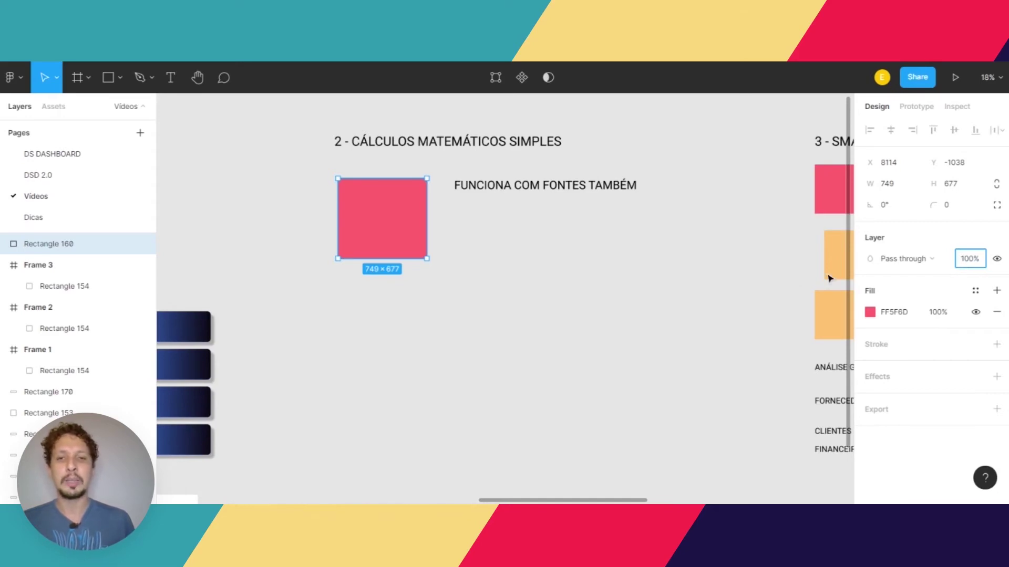
{"action": "left_click", "coordinate": [380, 230]}
{"action": "mouse_move", "coordinate": [381, 229]}
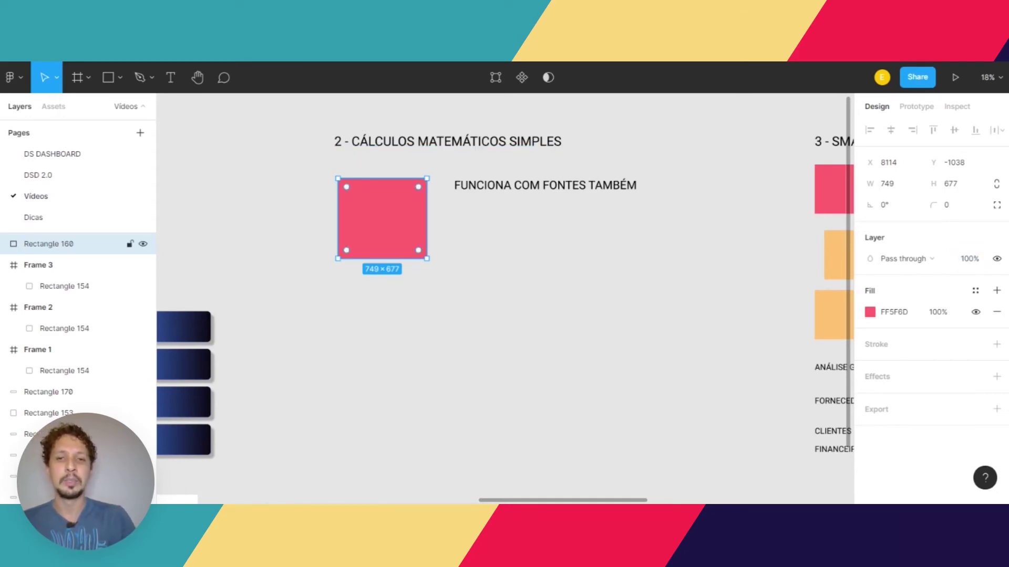
{"action": "key", "text": "5"}
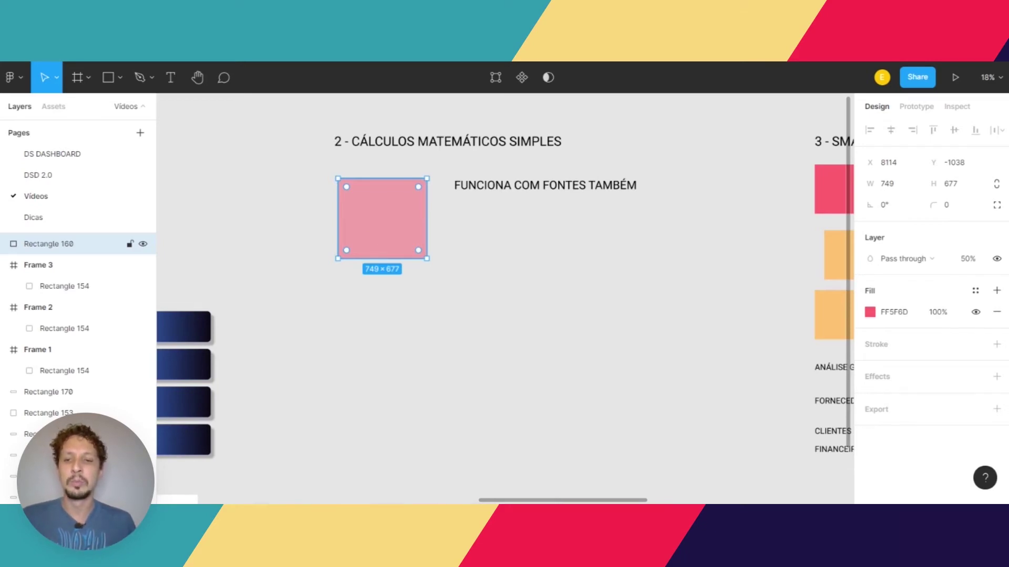
Step: Step the pink rectangle's opacity upward from 10% with the numeric shortcuts, finishing at 100%
{"action": "key", "text": "1"}
{"action": "key", "text": "2"}
{"action": "key", "text": "3"}
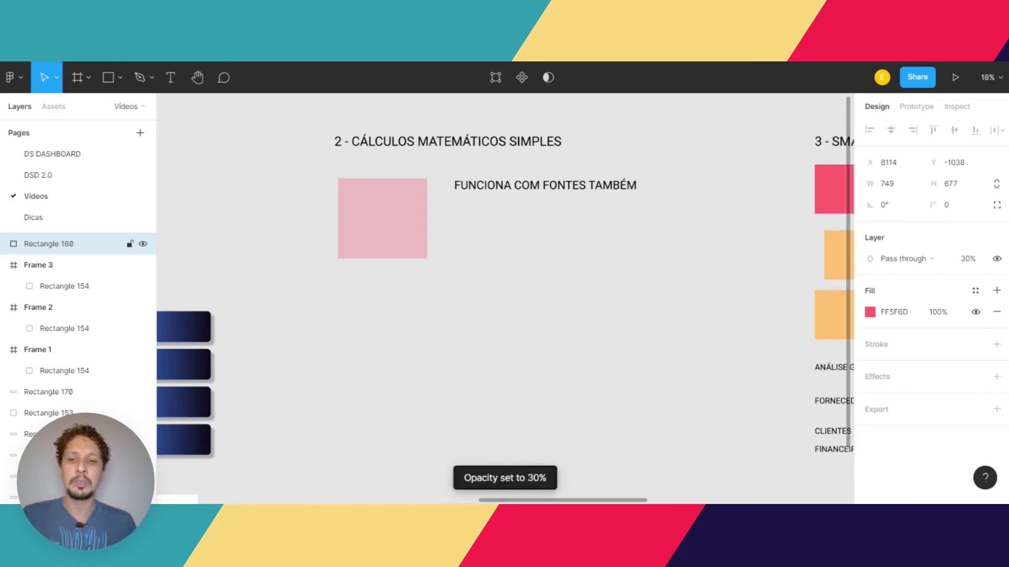
{"action": "key", "text": "4"}
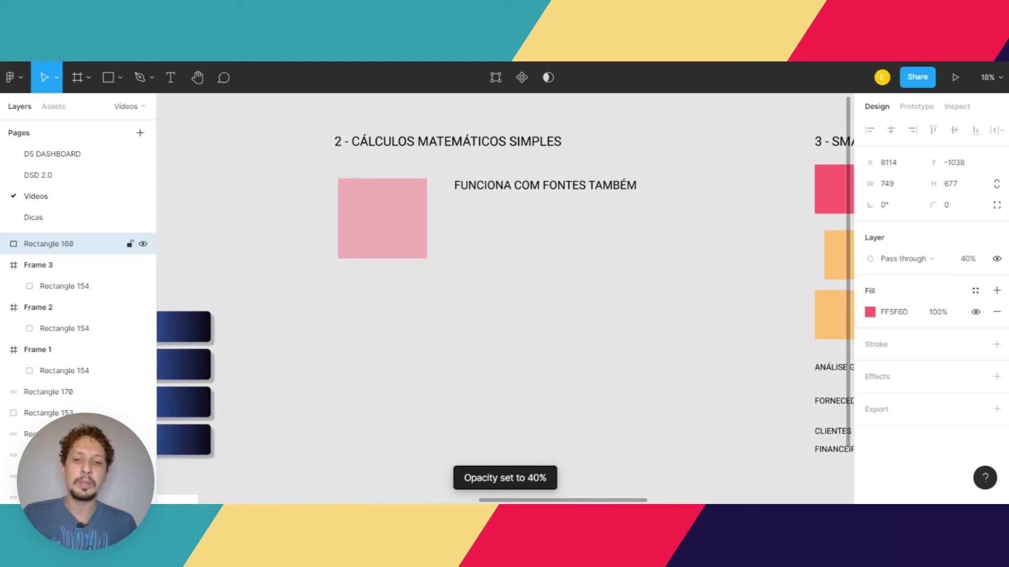
{"action": "key", "text": "5"}
{"action": "key", "text": "6"}
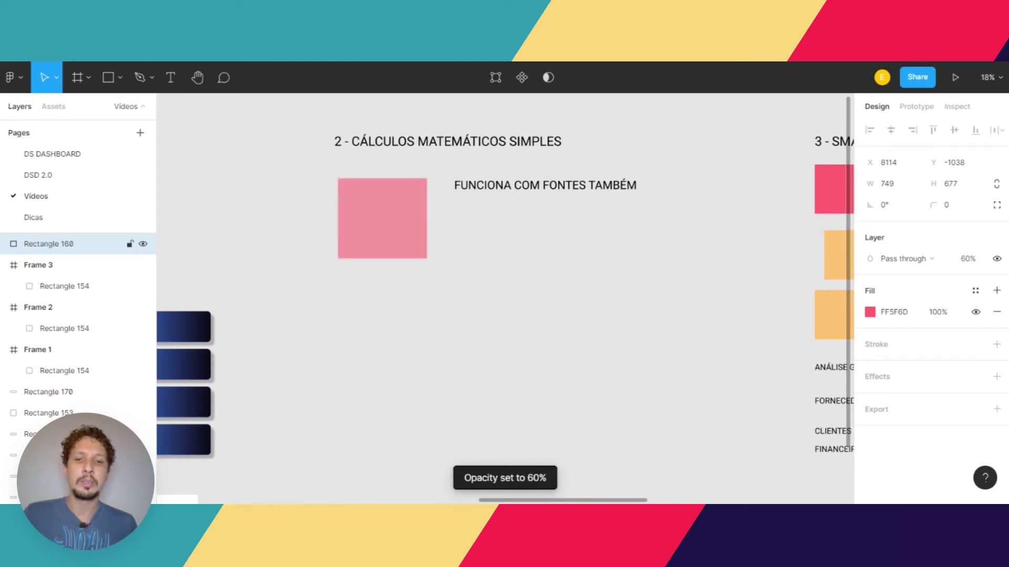
{"action": "key", "text": "7"}
{"action": "key", "text": "8"}
{"action": "key", "text": "9"}
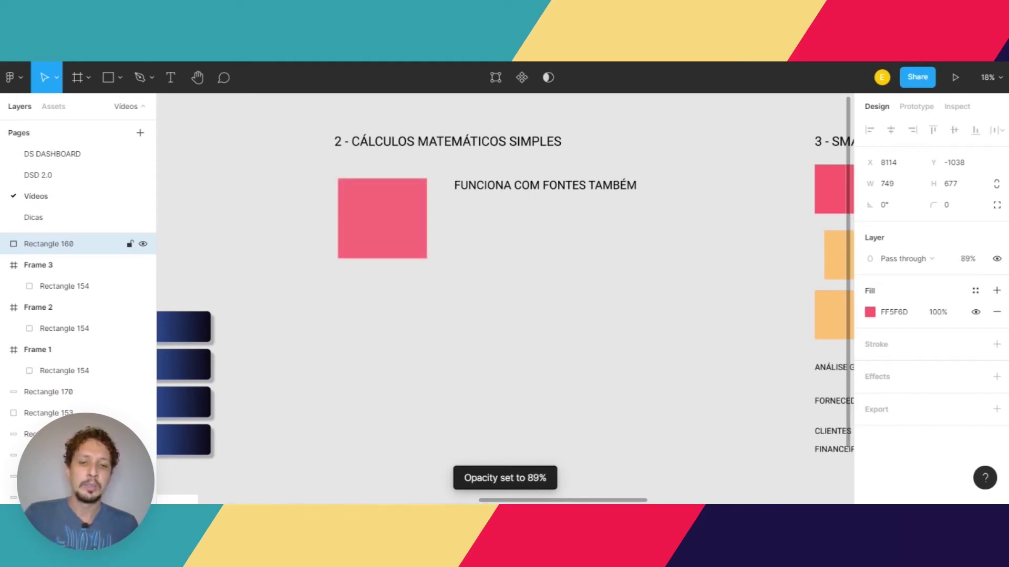
{"action": "key", "text": "0"}
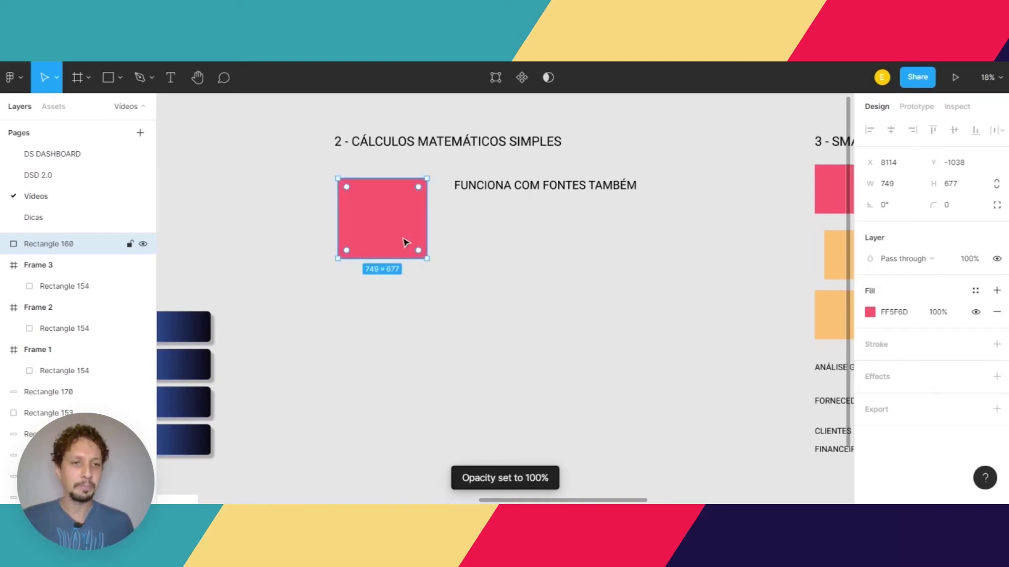
Step: Step the font size of the "FUNCIONA COM FONTES TAMBÉM" text down and up in small and large increments, ending at 107.18
{"action": "left_click", "coordinate": [444, 247]}
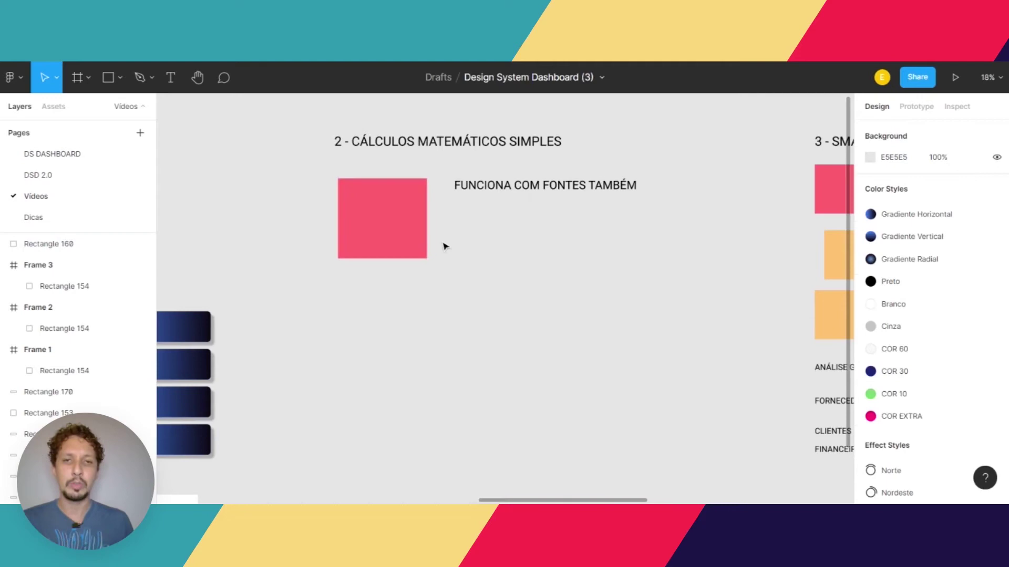
{"action": "left_click", "coordinate": [525, 191]}
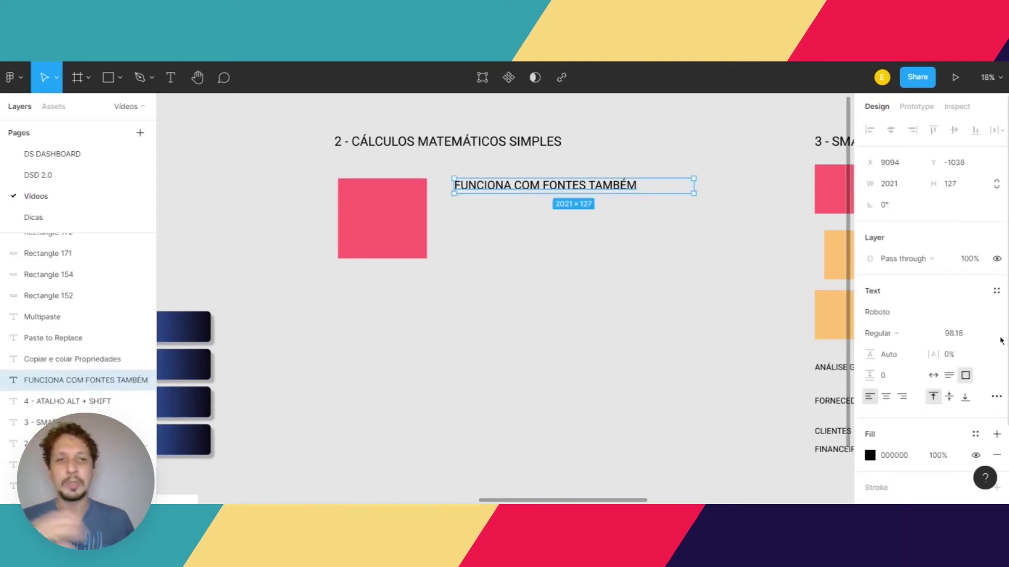
{"action": "left_click", "coordinate": [964, 338]}
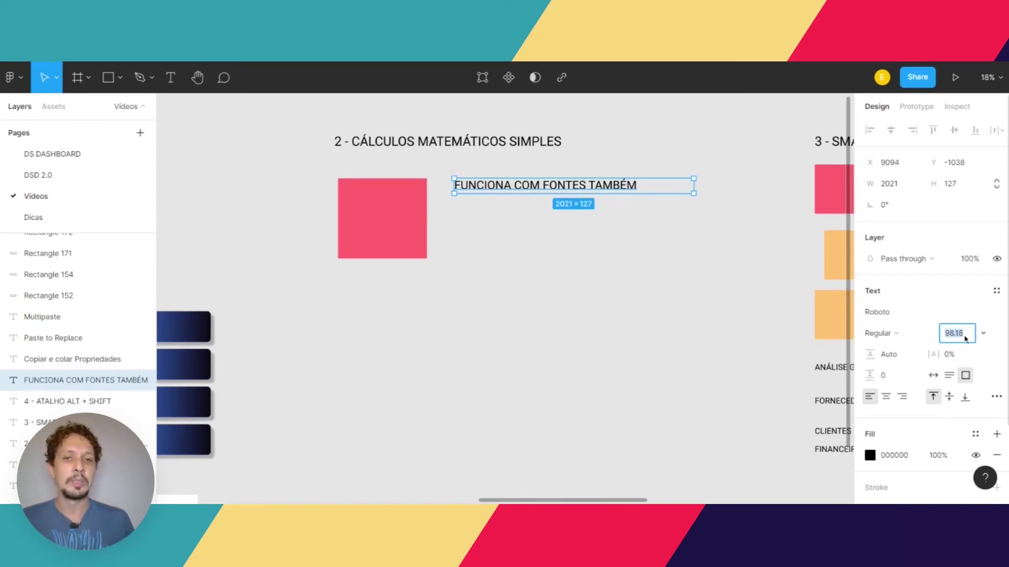
{"action": "key", "text": "Down"}
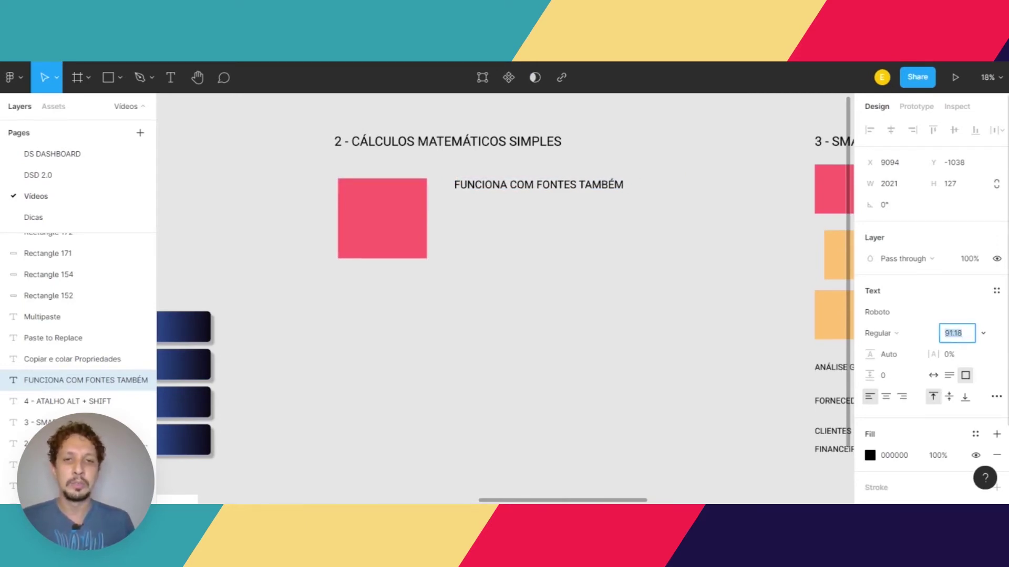
{"action": "key", "text": "shift+Up"}
{"action": "key", "text": "shift+Up"}
{"action": "key", "text": "shift+Up"}
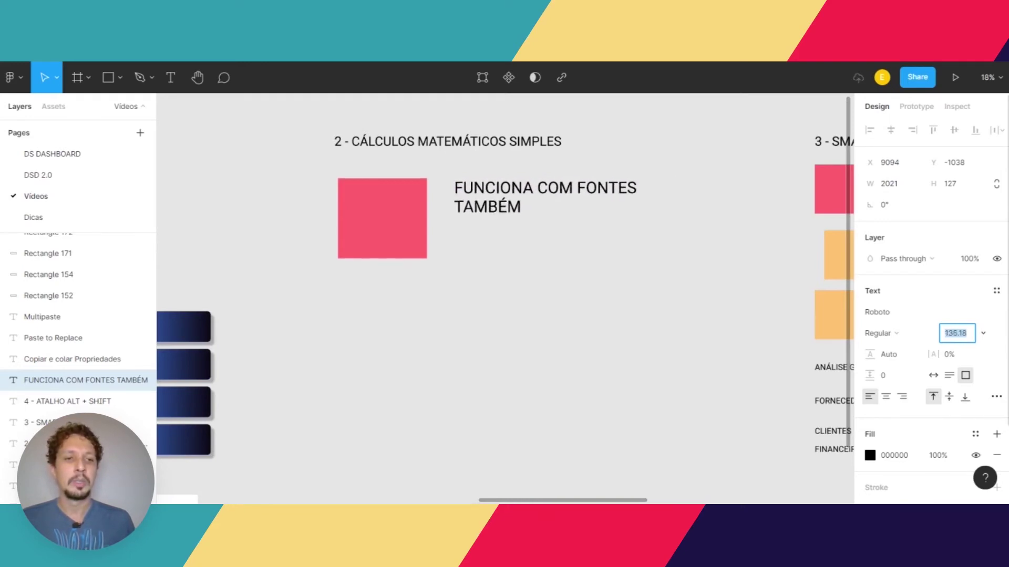
{"action": "key", "text": "shift+Down"}
{"action": "key", "text": "shift+Down"}
{"action": "key", "text": "shift+Down"}
{"action": "key", "text": "Down"}
{"action": "key", "text": "Down"}
{"action": "key", "text": "Down"}
{"action": "key", "text": "Down"}
{"action": "key", "text": "Down"}
{"action": "key", "text": "Down"}
{"action": "key", "text": "Down"}
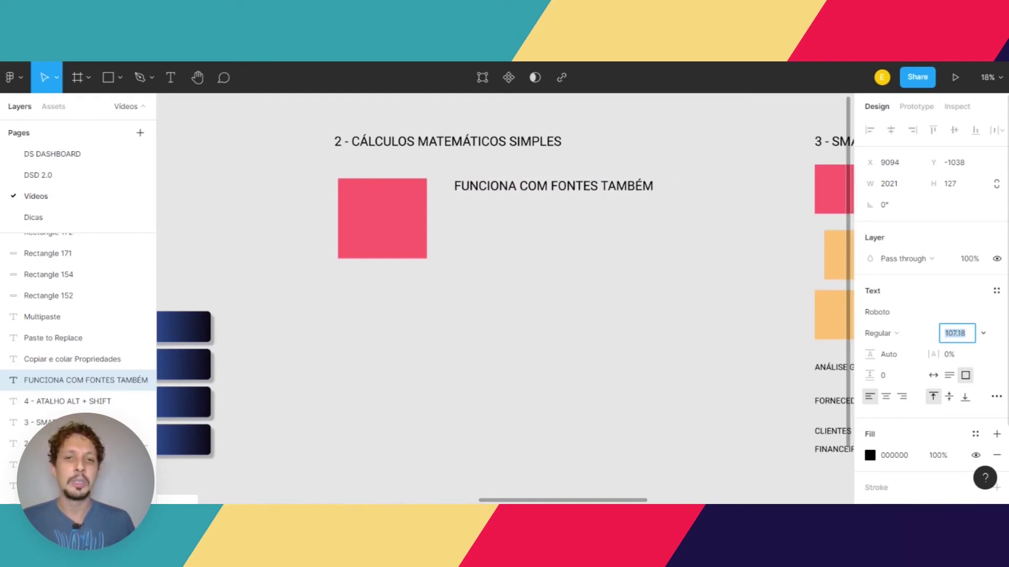
{"action": "key", "text": "shift+Down"}
{"action": "key", "text": "shift+Up"}
{"action": "key", "text": "shift+Up"}
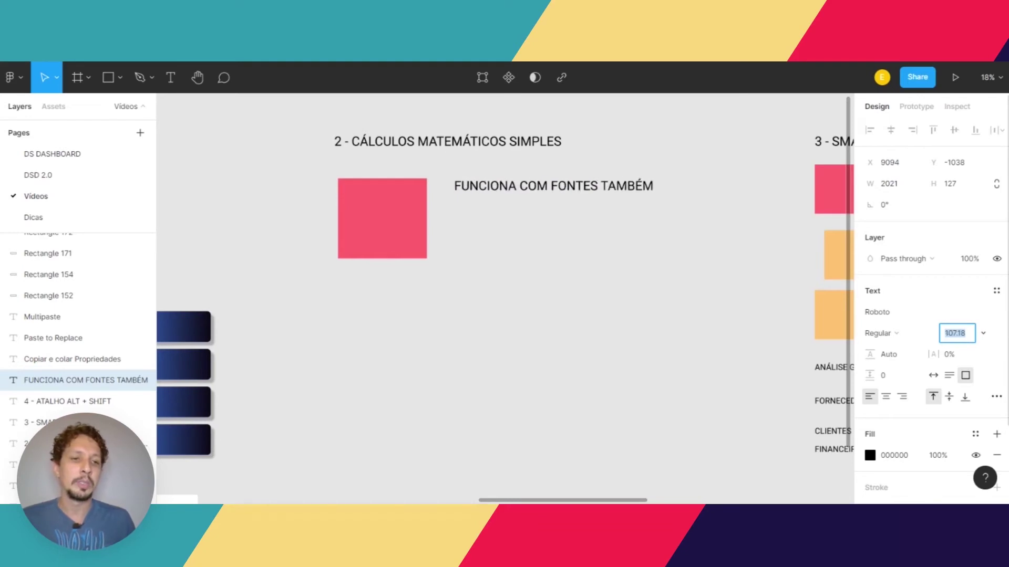
{"action": "key", "text": "shift+Down"}
{"action": "key", "text": "shift+Down"}
{"action": "key", "text": "shift+Up"}
{"action": "key", "text": "shift+Up"}
{"action": "key", "text": "shift+Up"}
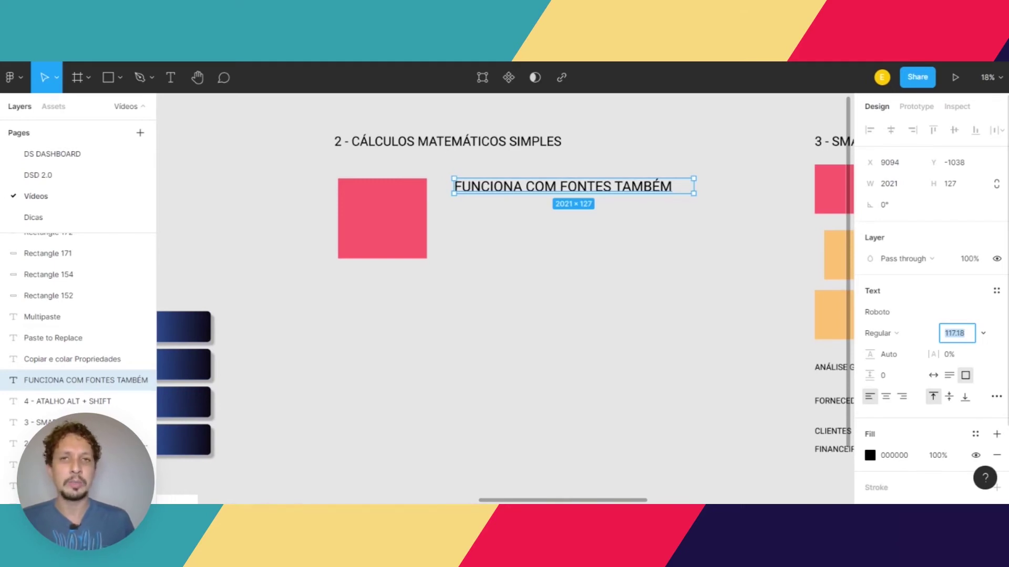
{"action": "key", "text": "shift+Down"}
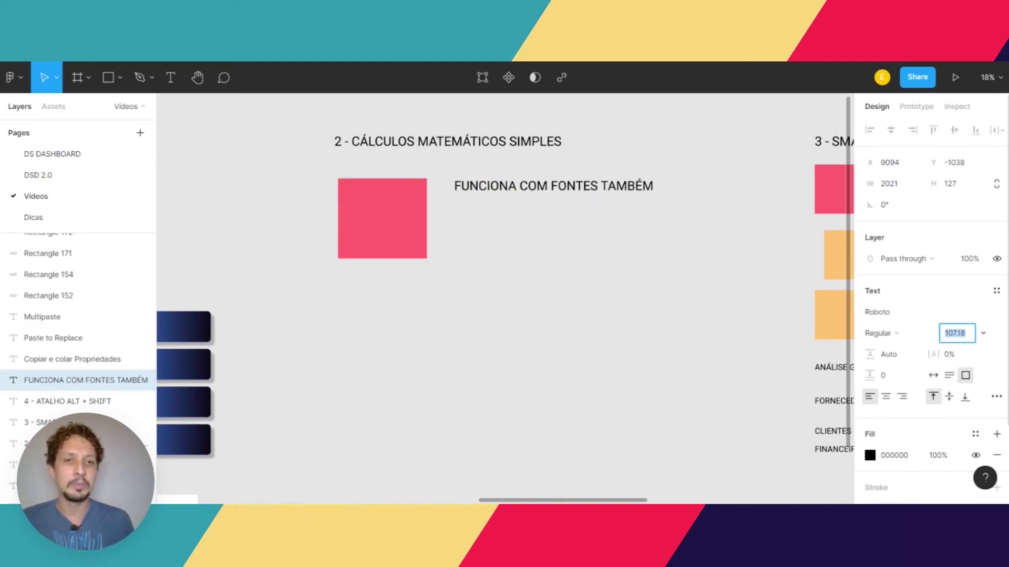
{"action": "left_click", "coordinate": [616, 262]}
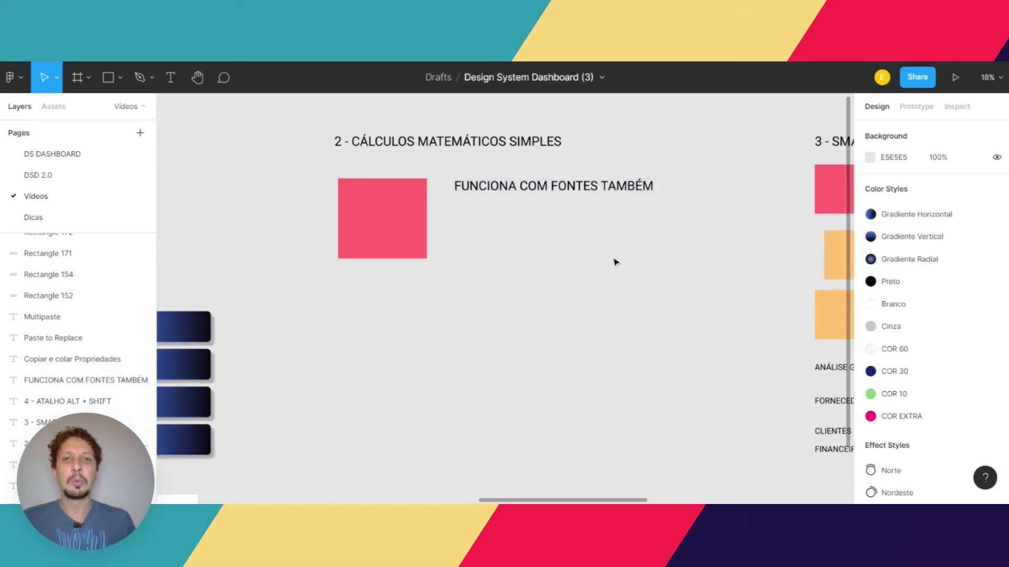
Step: Select the four rectangles in the top row under "3 - SMART SELECTION" and tidy them up with even horizontal spacing
{"action": "scroll", "coordinate": [617, 262], "scroll_direction": "right", "scroll_amount": 10}
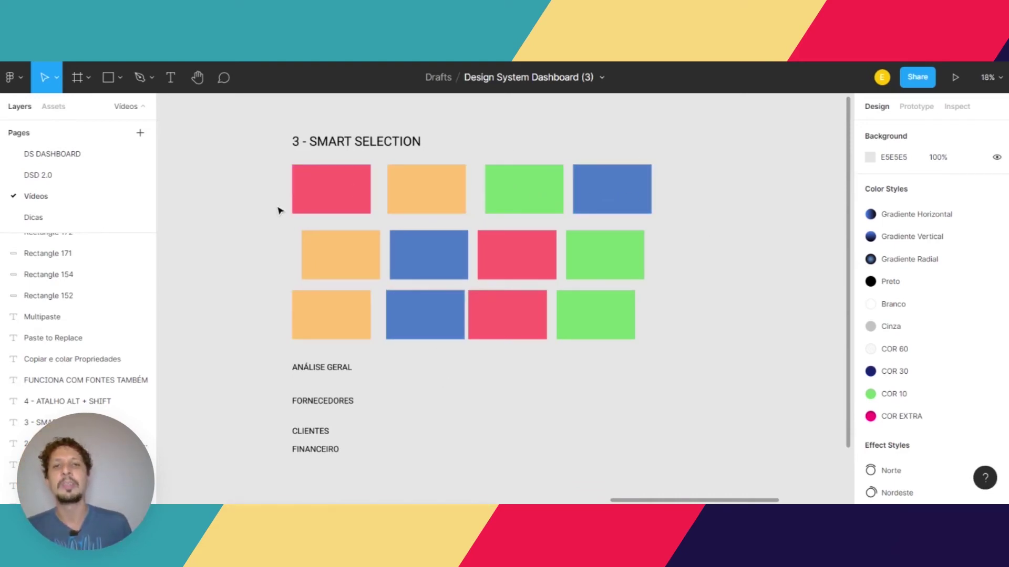
{"action": "left_click", "coordinate": [311, 200]}
{"action": "left_click_drag", "start_coordinate": [249, 195], "coordinate": [666, 198]}
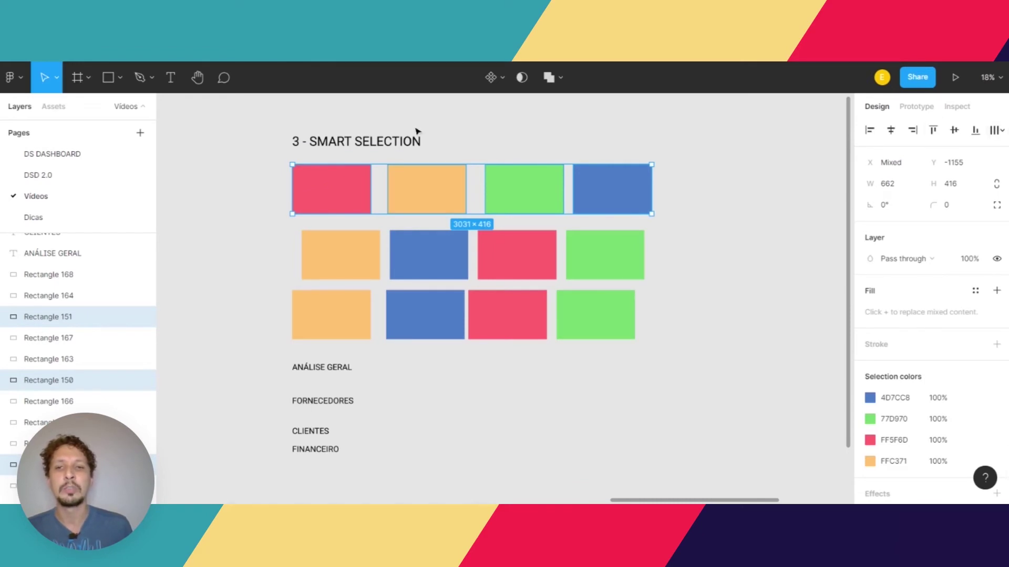
{"action": "left_click", "coordinate": [221, 183]}
{"action": "left_click_drag", "start_coordinate": [261, 167], "coordinate": [685, 202]}
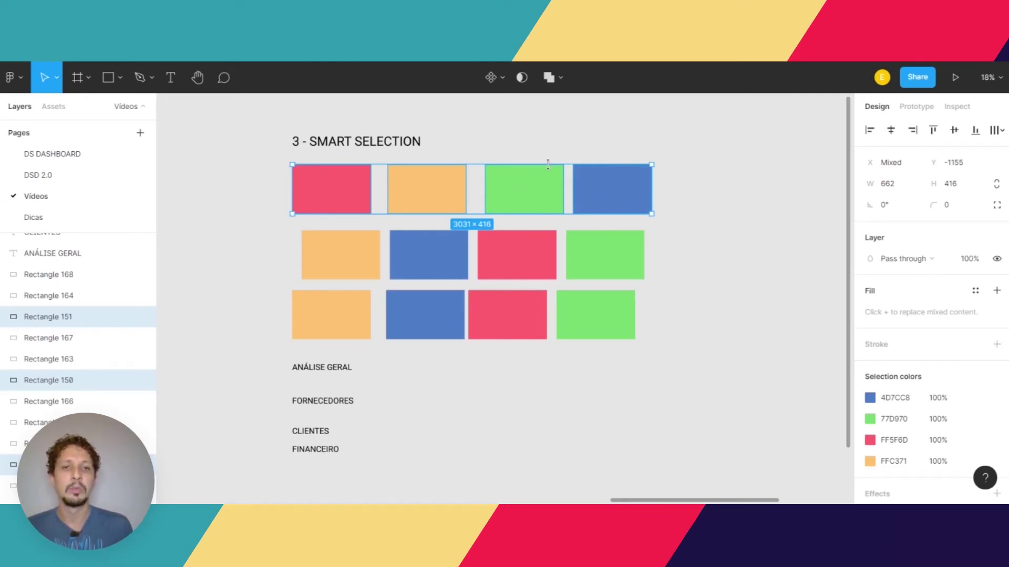
{"action": "key", "text": "ctrl+alt+t"}
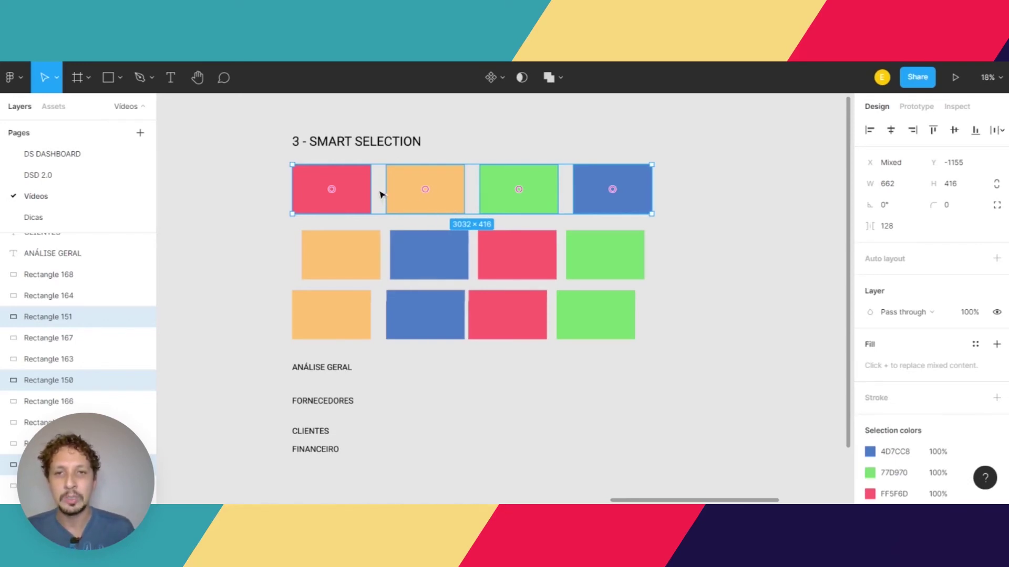
Step: Tighten the spacing between the four top-row rectangles together to about 92 using the smart selection spacing handles
{"action": "scroll", "coordinate": [381, 194], "scroll_direction": "up", "scroll_amount": 3}
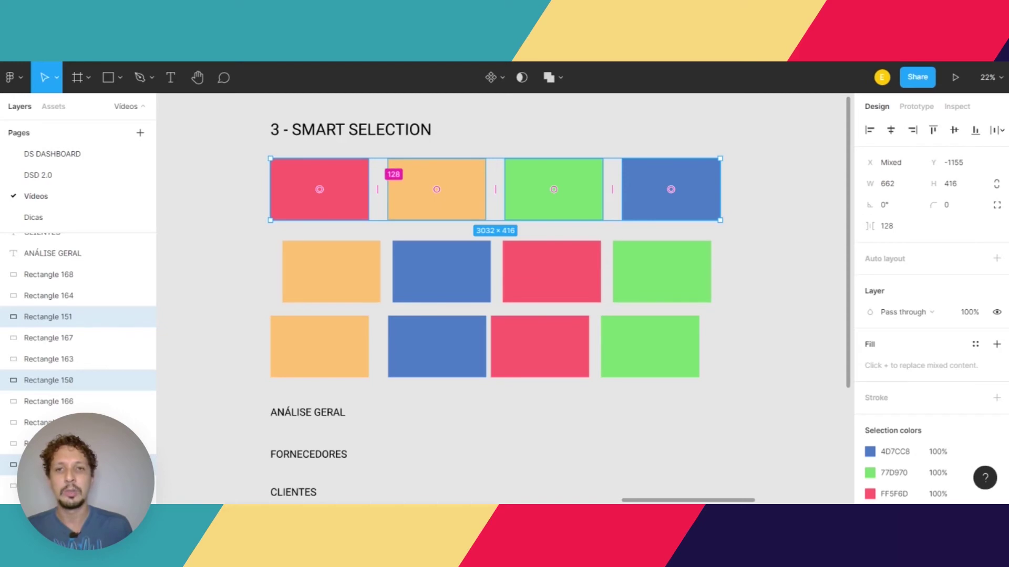
{"action": "mouse_move", "coordinate": [377, 190]}
{"action": "left_mouse_down"}
{"action": "mouse_move", "coordinate": [406, 189]}
{"action": "mouse_move", "coordinate": [372, 191]}
{"action": "left_mouse_up"}
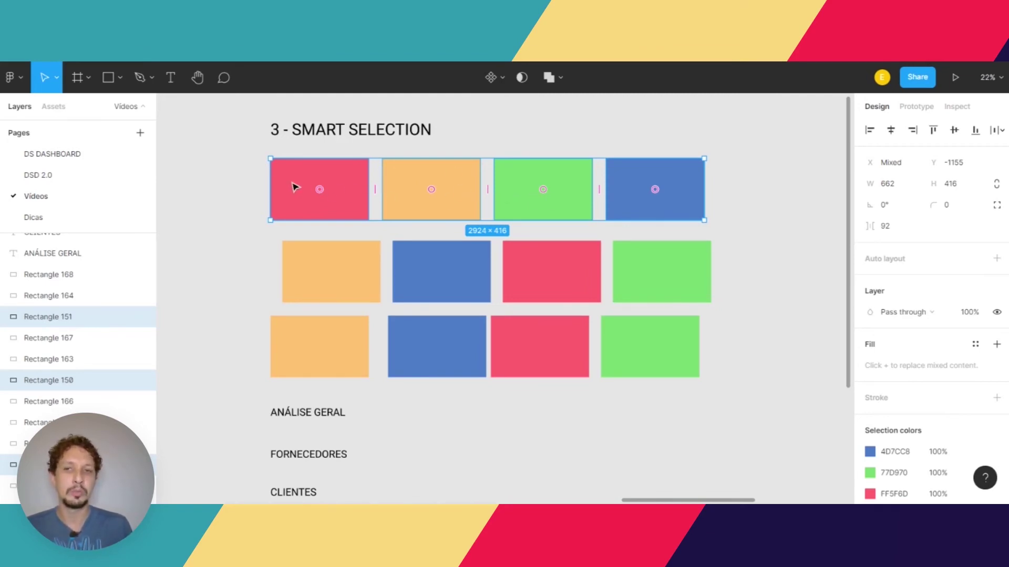
{"action": "left_click", "coordinate": [253, 164]}
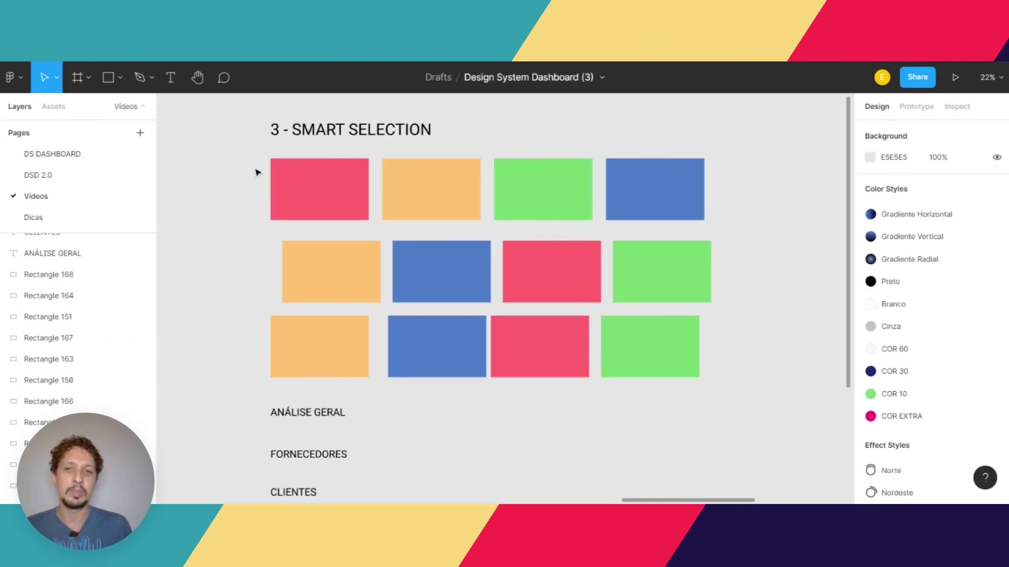
Step: Tidy up the three rectangles of the first column vertically and adjust their shared spacing to about 123
{"action": "left_click_drag", "start_coordinate": [246, 150], "coordinate": [342, 356]}
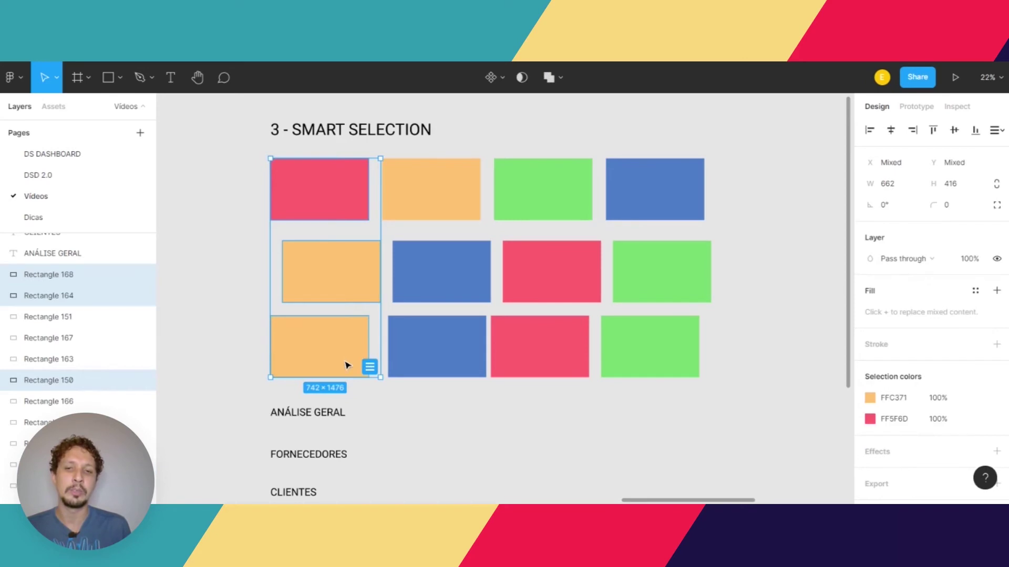
{"action": "left_click", "coordinate": [370, 370]}
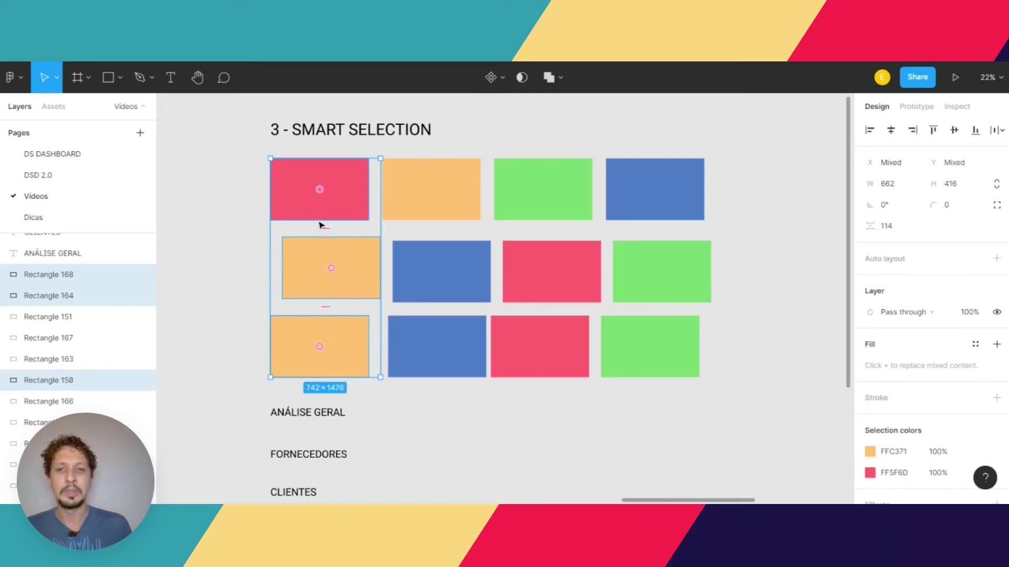
{"action": "mouse_move", "coordinate": [324, 229]}
{"action": "mouse_move", "coordinate": [325, 230]}
{"action": "left_mouse_down"}
{"action": "mouse_move", "coordinate": [326, 248]}
{"action": "mouse_move", "coordinate": [327, 218]}
{"action": "mouse_move", "coordinate": [328, 265]}
{"action": "mouse_move", "coordinate": [325, 230]}
{"action": "left_mouse_up"}
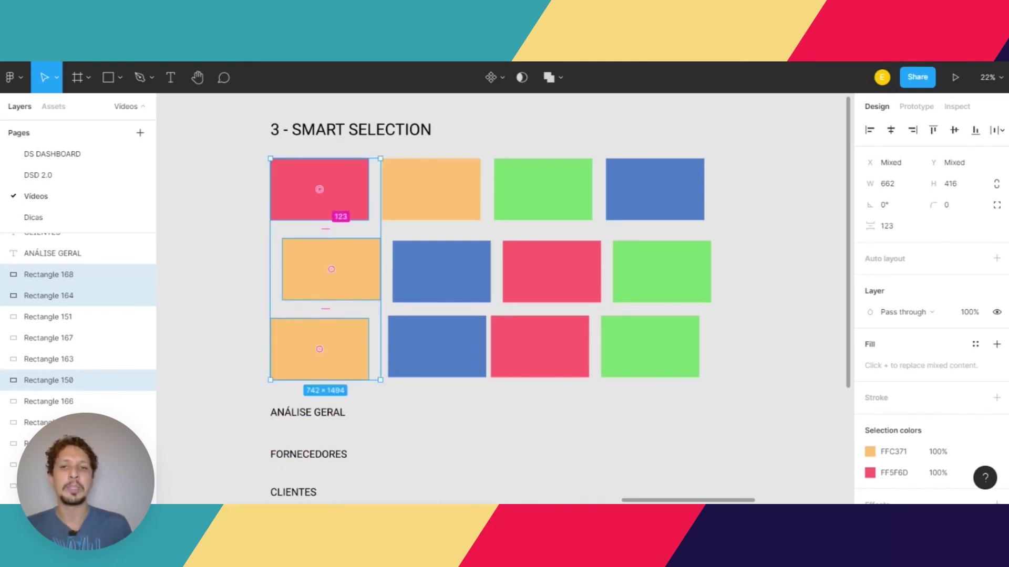
{"action": "left_click", "coordinate": [256, 166]}
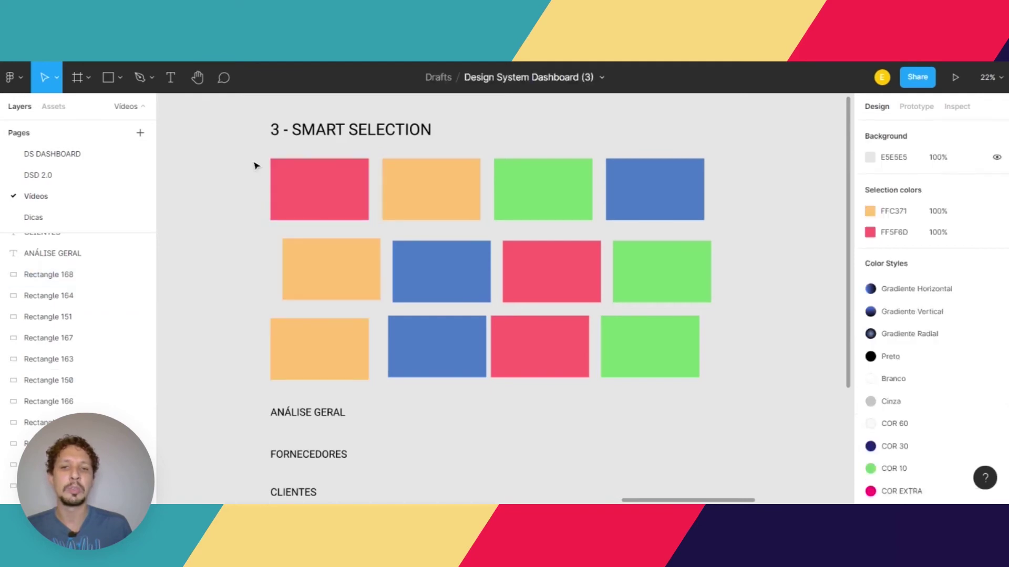
Step: Tidy up all twelve rectangles into an even grid and reduce the horizontal spacing between columns to about 72
{"action": "left_click_drag", "start_coordinate": [241, 146], "coordinate": [722, 385]}
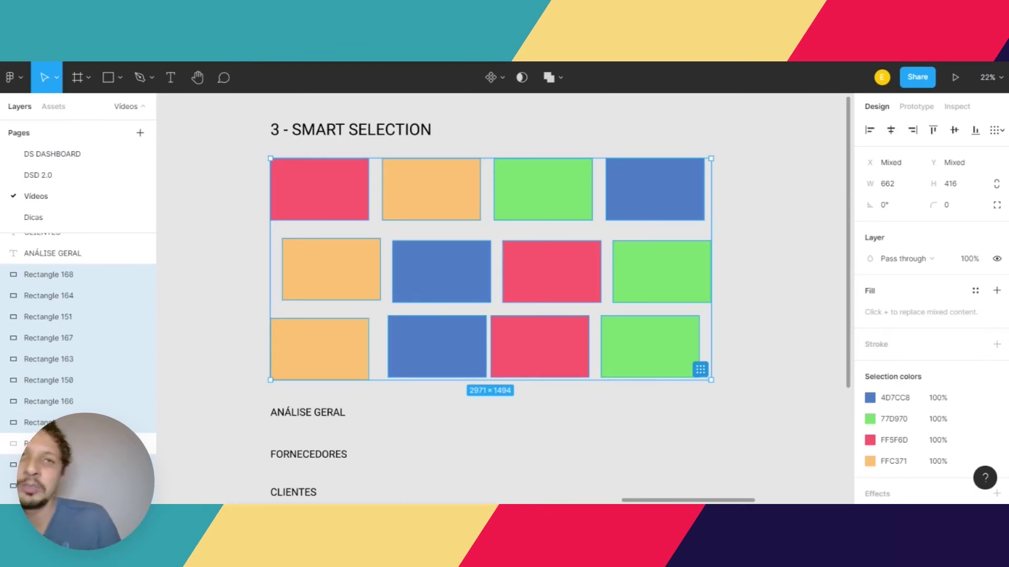
{"action": "left_click", "coordinate": [701, 371]}
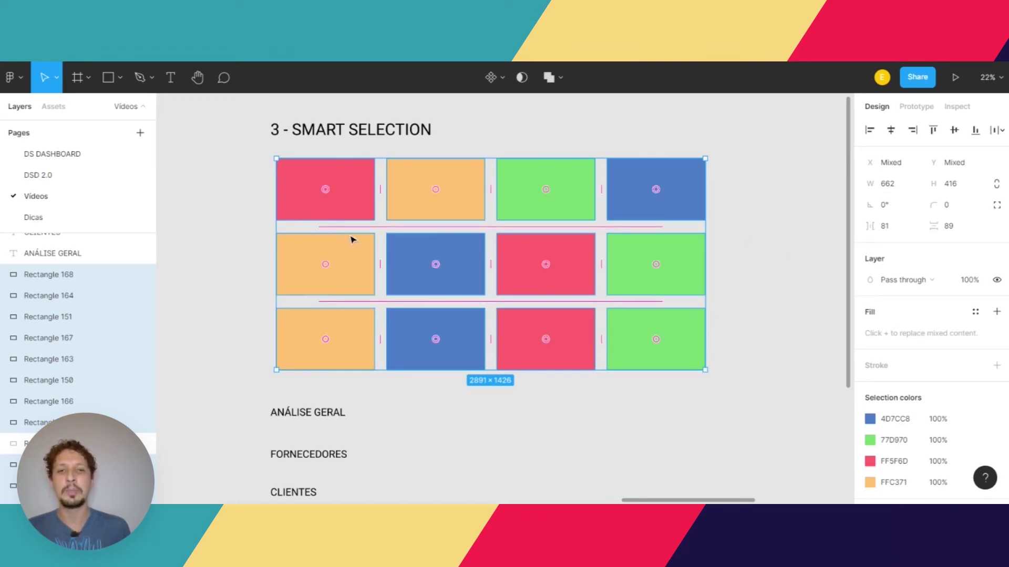
{"action": "mouse_move", "coordinate": [370, 227]}
{"action": "left_mouse_down"}
{"action": "mouse_move", "coordinate": [370, 262]}
{"action": "mouse_move", "coordinate": [383, 228]}
{"action": "left_mouse_up"}
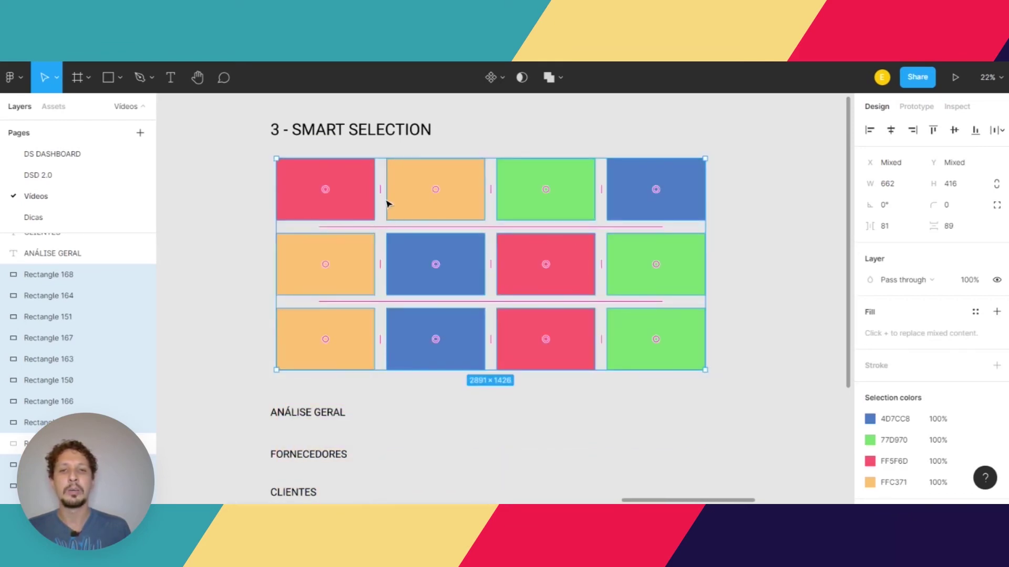
{"action": "mouse_move", "coordinate": [380, 193]}
{"action": "left_mouse_down"}
{"action": "mouse_move", "coordinate": [409, 196]}
{"action": "mouse_move", "coordinate": [380, 194]}
{"action": "left_mouse_up"}
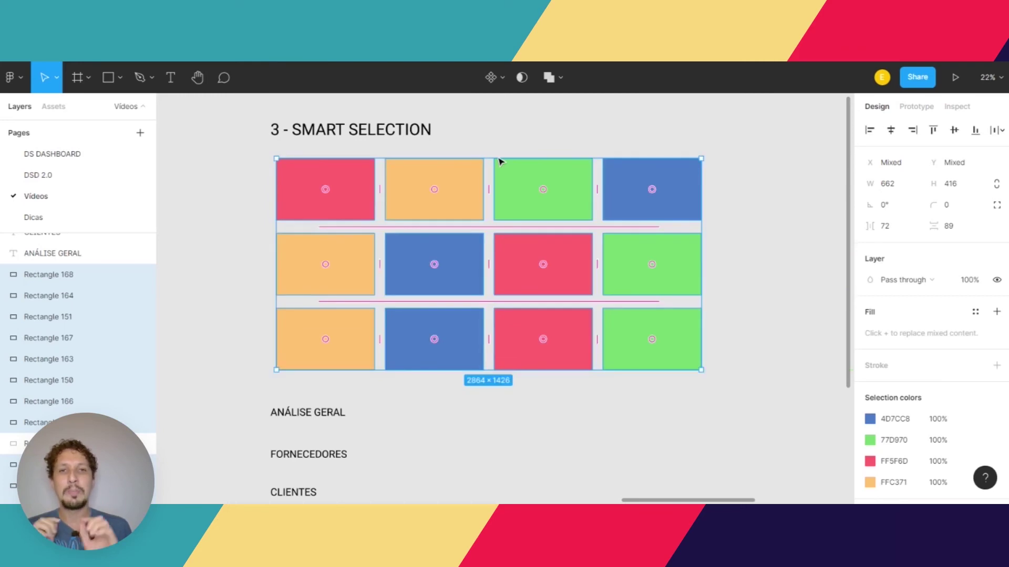
{"action": "left_click", "coordinate": [720, 175]}
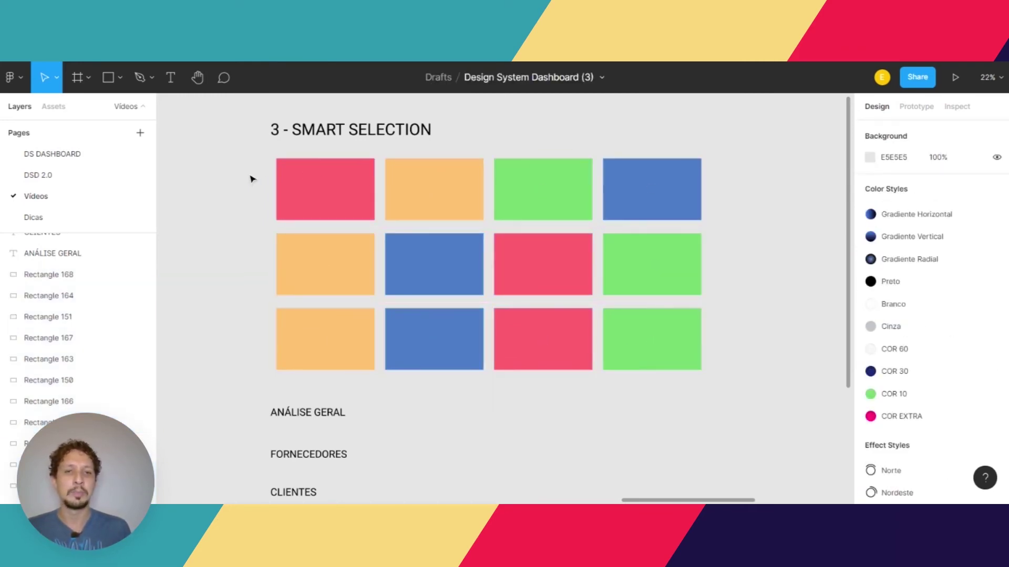
Step: Reorder the top-row rectangles by swapping them within the smart selection so they run blue, green, orange, pink
{"action": "left_click_drag", "start_coordinate": [253, 177], "coordinate": [690, 212]}
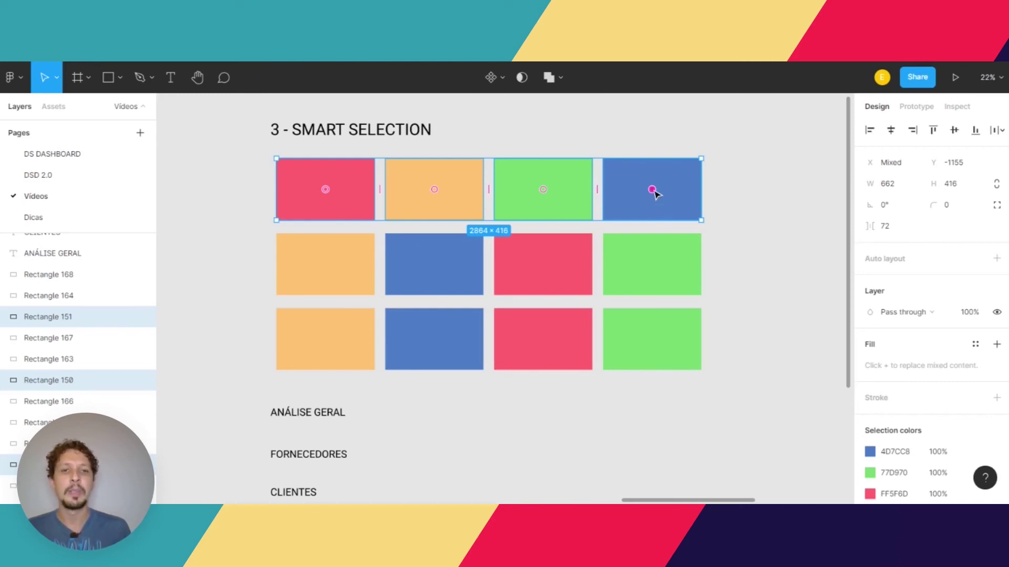
{"action": "left_click_drag", "start_coordinate": [652, 190], "coordinate": [345, 197]}
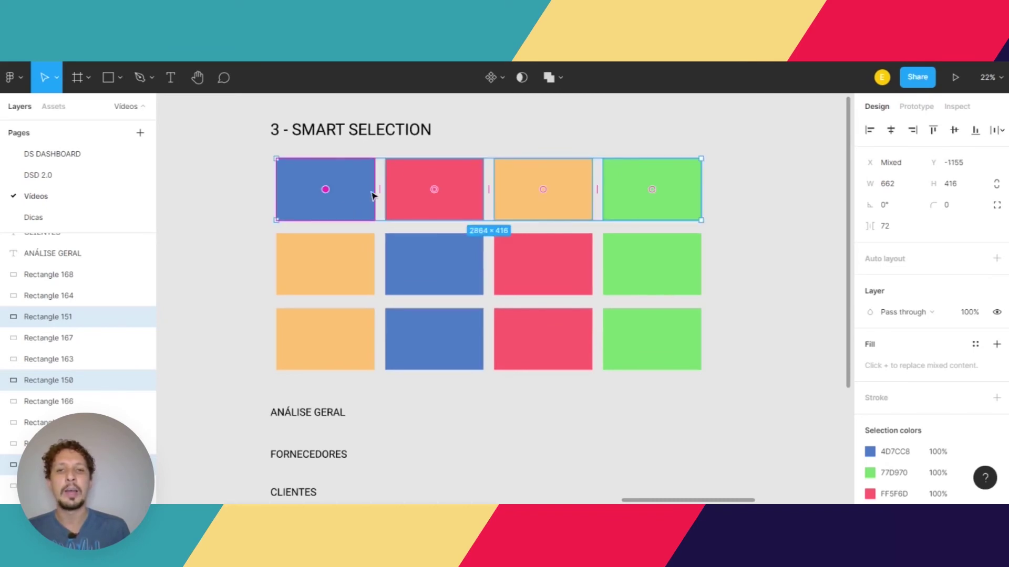
{"action": "left_click_drag", "start_coordinate": [433, 190], "coordinate": [516, 197]}
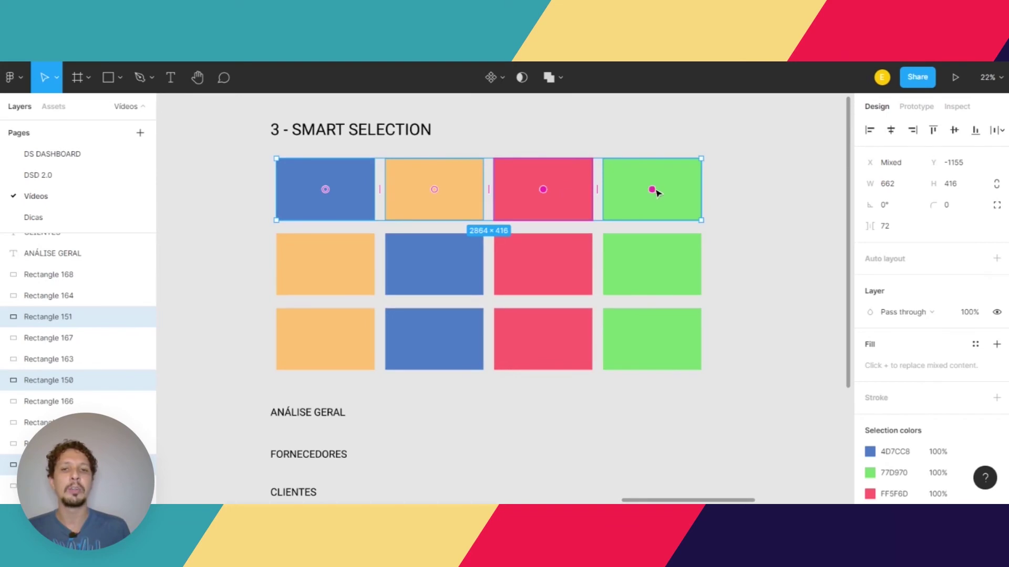
{"action": "left_click_drag", "start_coordinate": [651, 189], "coordinate": [401, 193]}
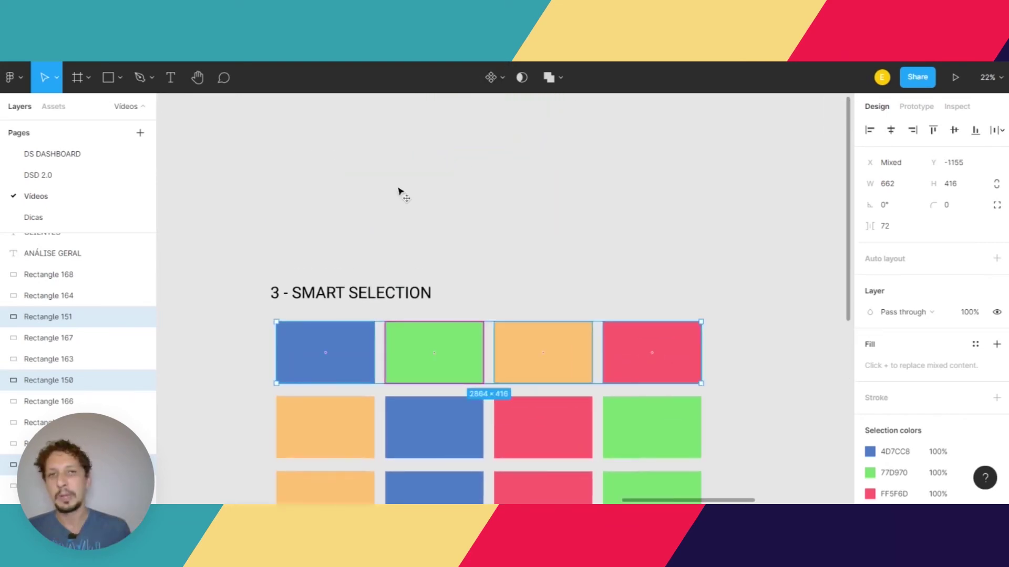
Step: Reorder the rectangles in the fourth column within a smart selection so the pink one sits between the two green ones
{"action": "scroll", "coordinate": [399, 191], "scroll_direction": "down", "scroll_amount": 3}
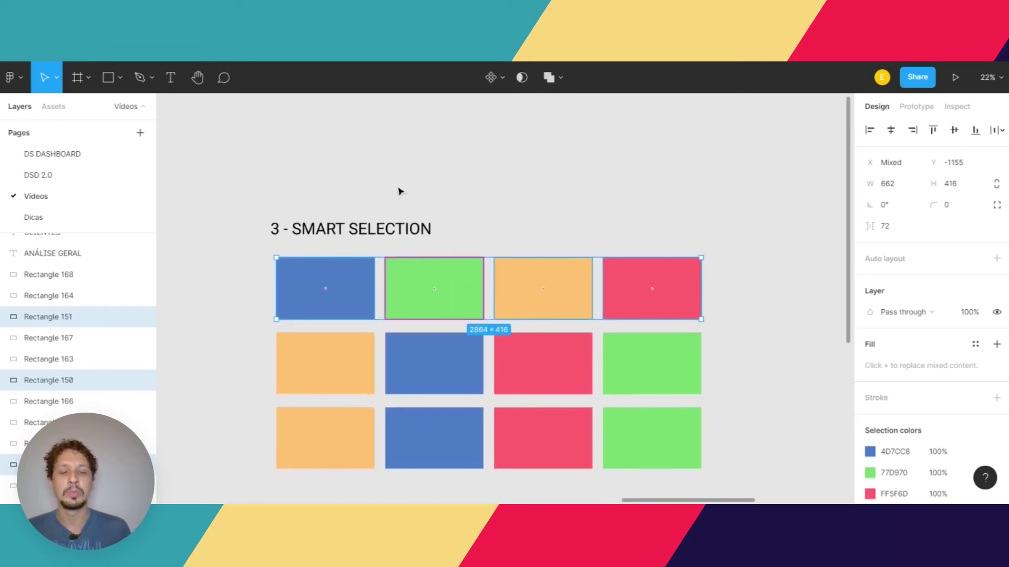
{"action": "scroll", "coordinate": [400, 192], "scroll_direction": "down", "scroll_amount": 2}
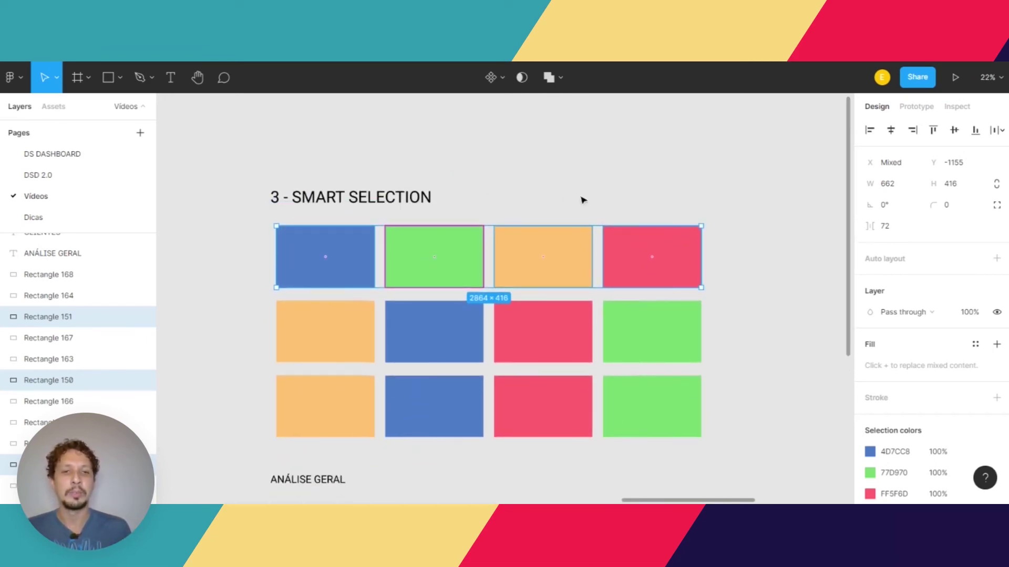
{"action": "left_click", "coordinate": [599, 197]}
{"action": "left_click_drag", "start_coordinate": [648, 195], "coordinate": [655, 444]}
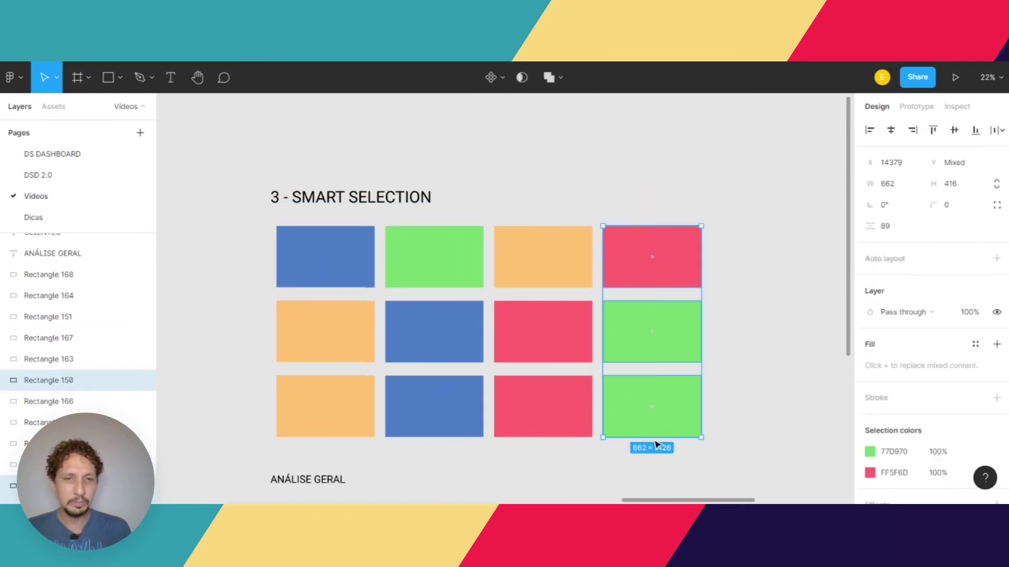
{"action": "left_click_drag", "start_coordinate": [651, 408], "coordinate": [652, 343]}
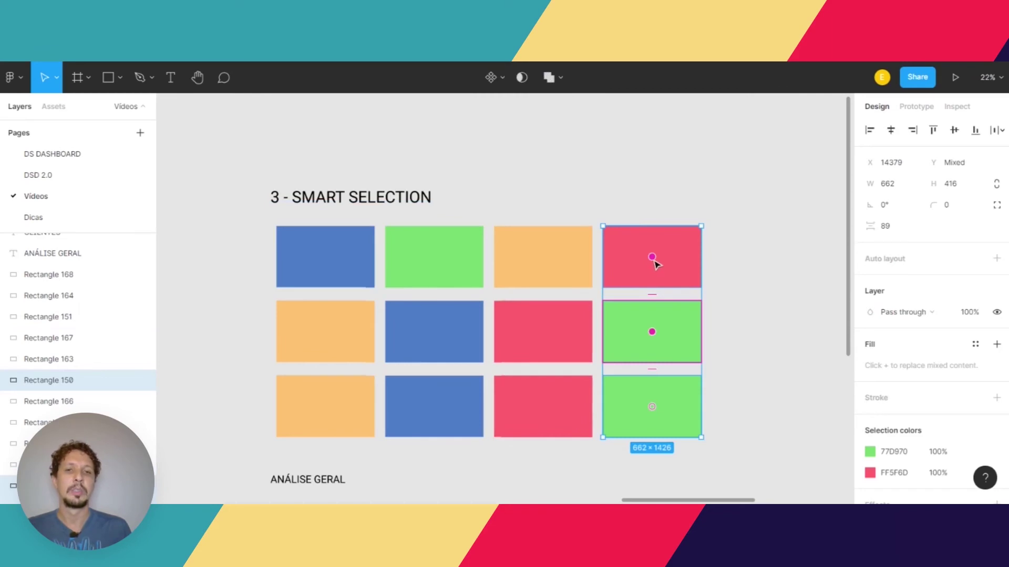
{"action": "left_click_drag", "start_coordinate": [652, 258], "coordinate": [661, 344]}
{"action": "scroll", "coordinate": [662, 342], "scroll_direction": "down", "scroll_amount": 2}
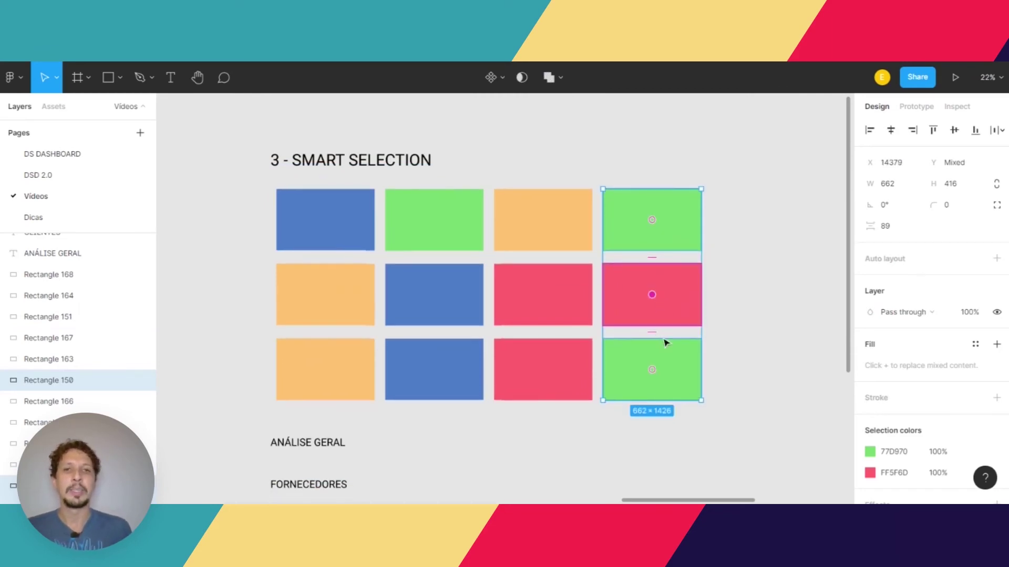
Step: Tidy up the four text labels below the grid into an even vertical list and increase their spacing to about 186
{"action": "left_click", "coordinate": [730, 332]}
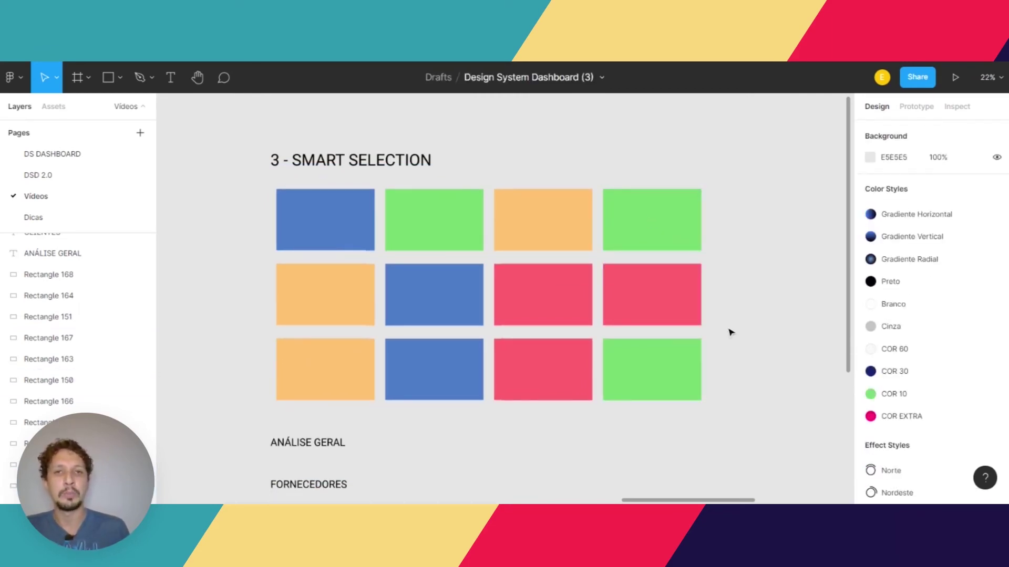
{"action": "scroll", "coordinate": [730, 332], "scroll_direction": "down", "scroll_amount": 6}
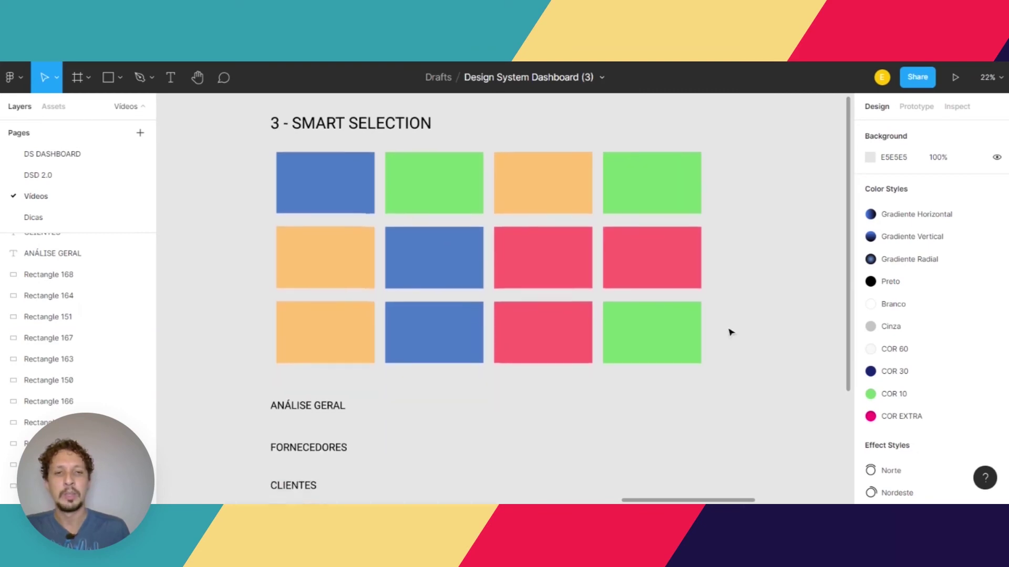
{"action": "scroll", "coordinate": [730, 332], "scroll_direction": "down", "scroll_amount": 3}
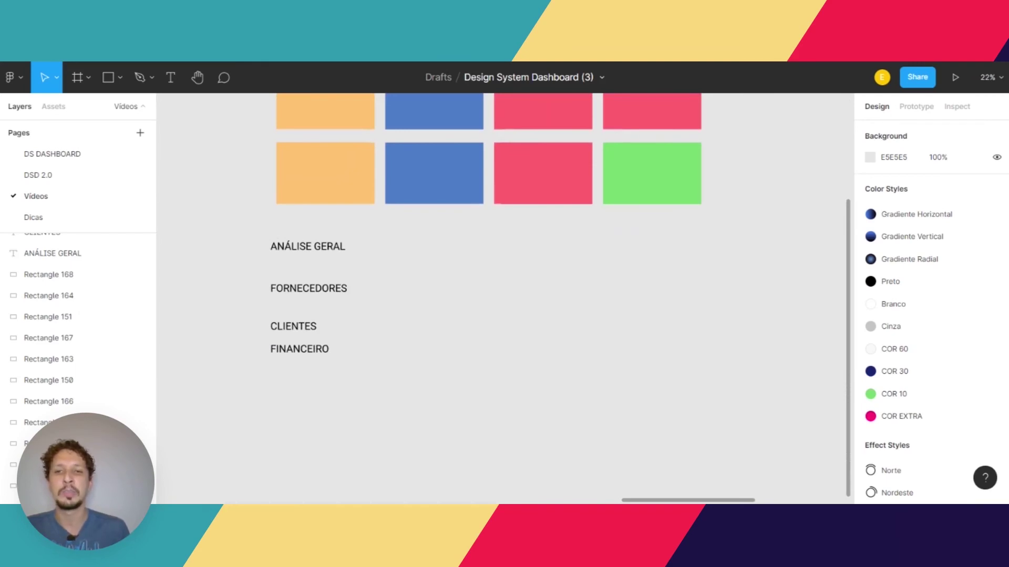
{"action": "left_click_drag", "start_coordinate": [252, 233], "coordinate": [370, 379]}
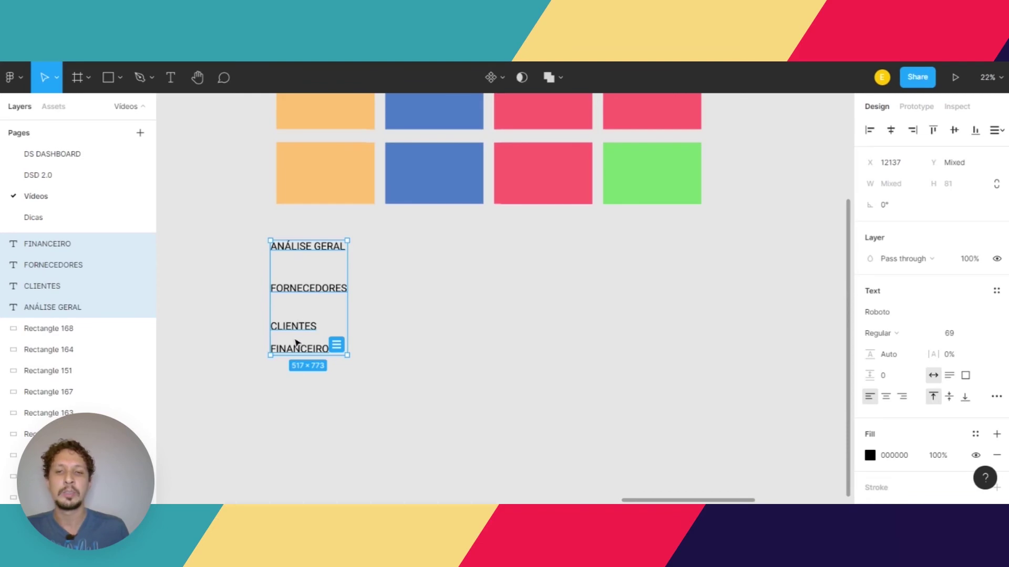
{"action": "left_click", "coordinate": [336, 347]}
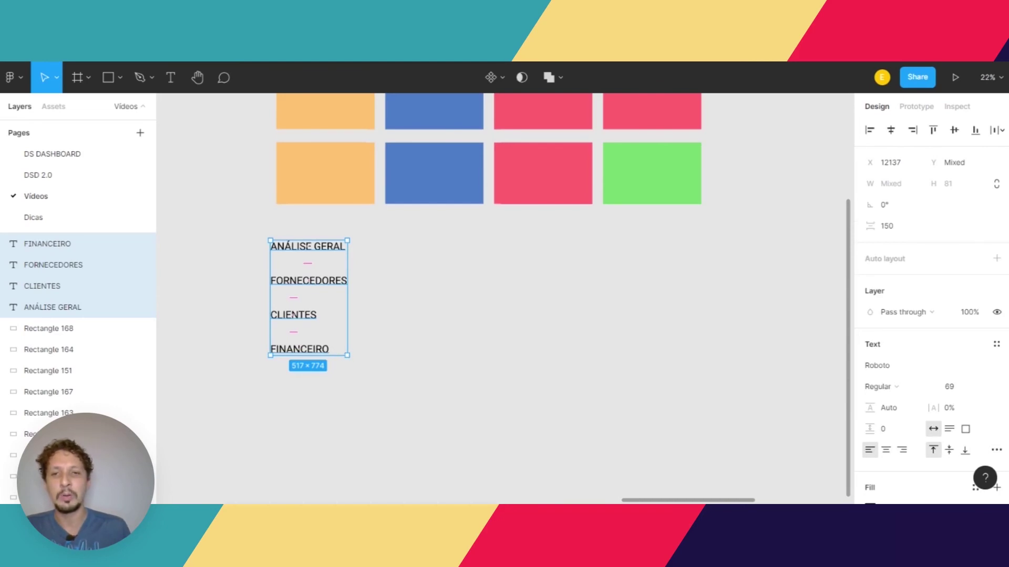
{"action": "mouse_move", "coordinate": [310, 262]}
{"action": "left_mouse_down"}
{"action": "mouse_move", "coordinate": [310, 287]}
{"action": "mouse_move", "coordinate": [312, 256]}
{"action": "mouse_move", "coordinate": [312, 285]}
{"action": "mouse_move", "coordinate": [313, 256]}
{"action": "mouse_move", "coordinate": [313, 266]}
{"action": "left_mouse_up"}
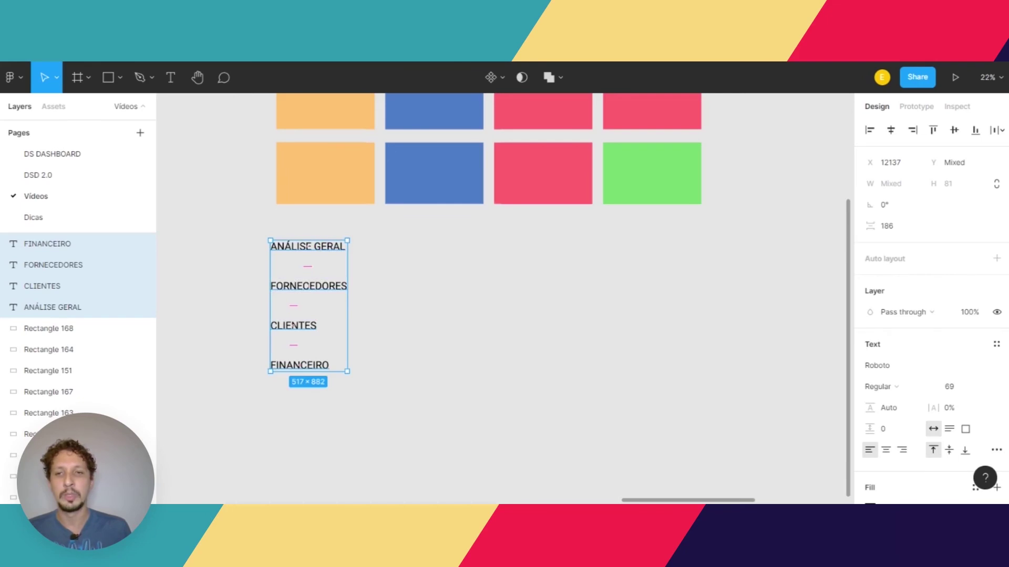
Step: Reorder the text labels within the smart selection so they run FORNECEDORES, CLIENTES, ANÁLISE GERAL, FINANCEIRO
{"action": "scroll", "coordinate": [320, 266], "scroll_direction": "up", "scroll_amount": 5, "text": "ctrl"}
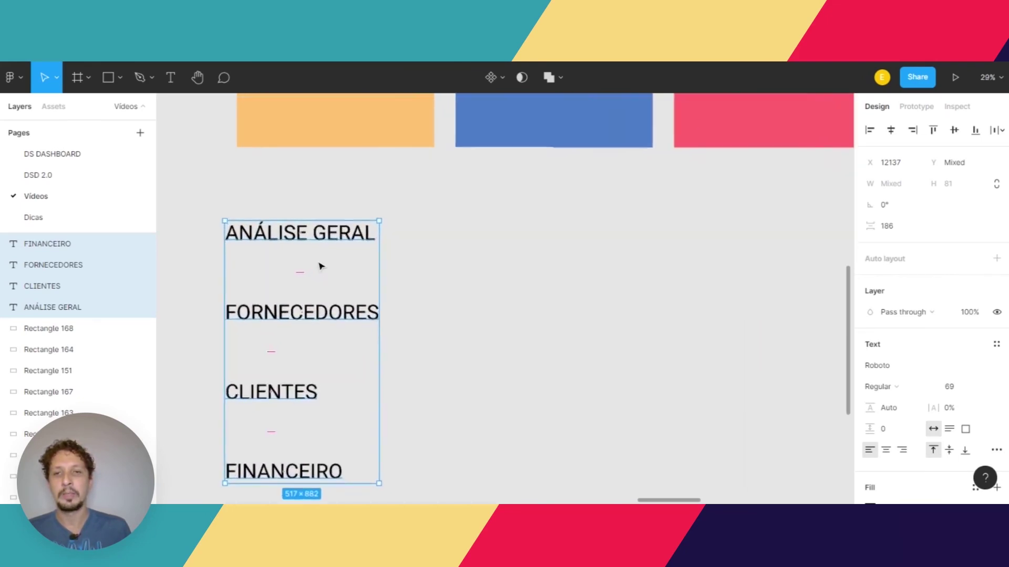
{"action": "scroll", "coordinate": [319, 265], "scroll_direction": "up", "scroll_amount": 2, "text": "ctrl"}
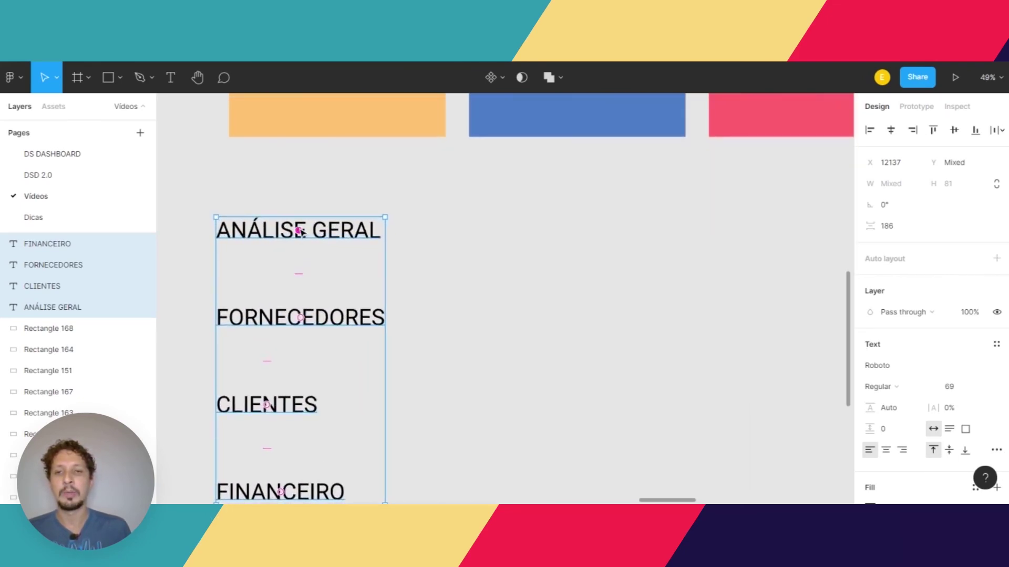
{"action": "left_click_drag", "start_coordinate": [300, 232], "coordinate": [303, 318]}
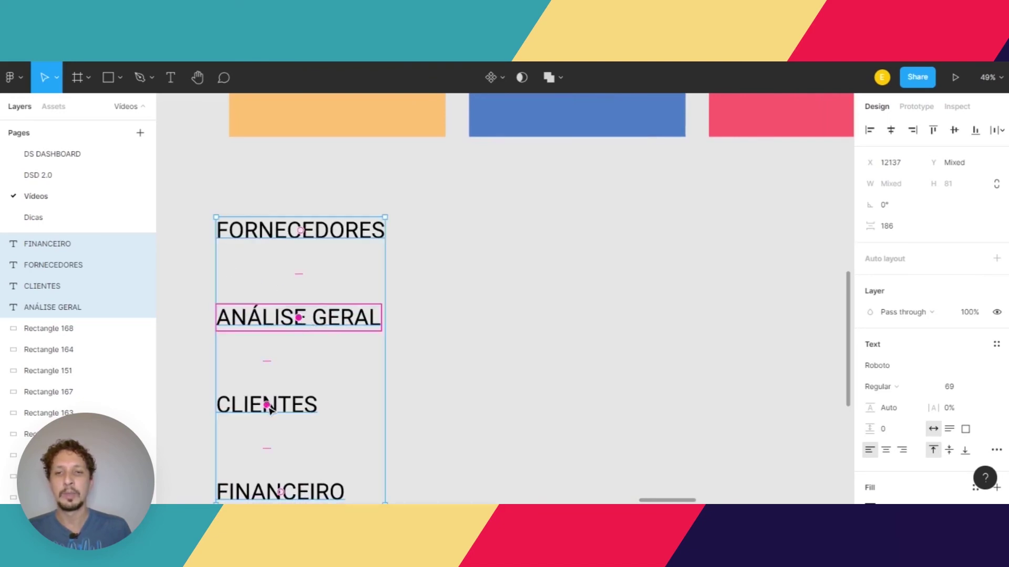
{"action": "left_click_drag", "start_coordinate": [271, 407], "coordinate": [277, 329]}
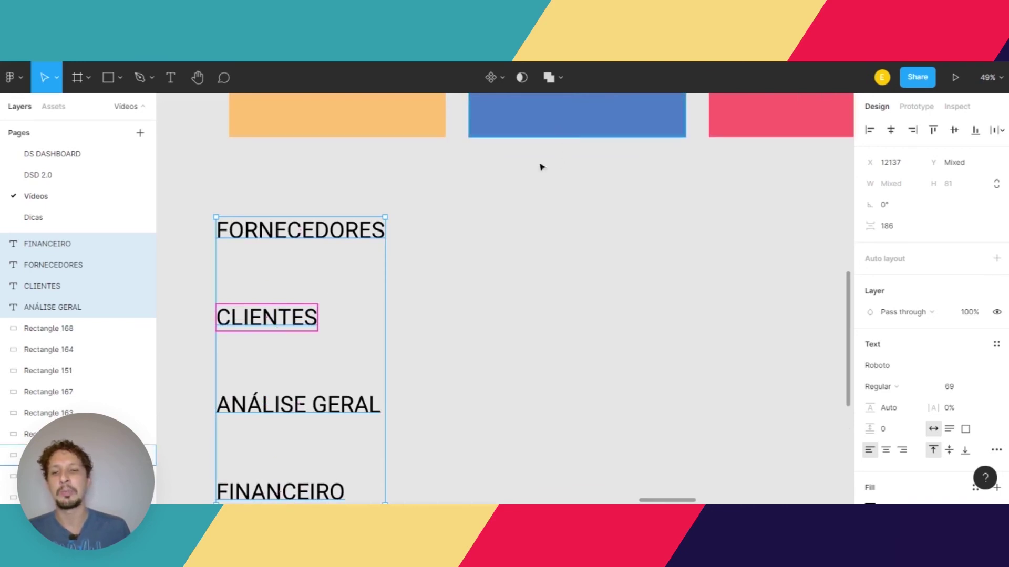
{"action": "scroll", "coordinate": [275, 327], "scroll_direction": "down", "scroll_amount": 1}
{"action": "scroll", "coordinate": [274, 327], "scroll_direction": "down", "scroll_amount": 2}
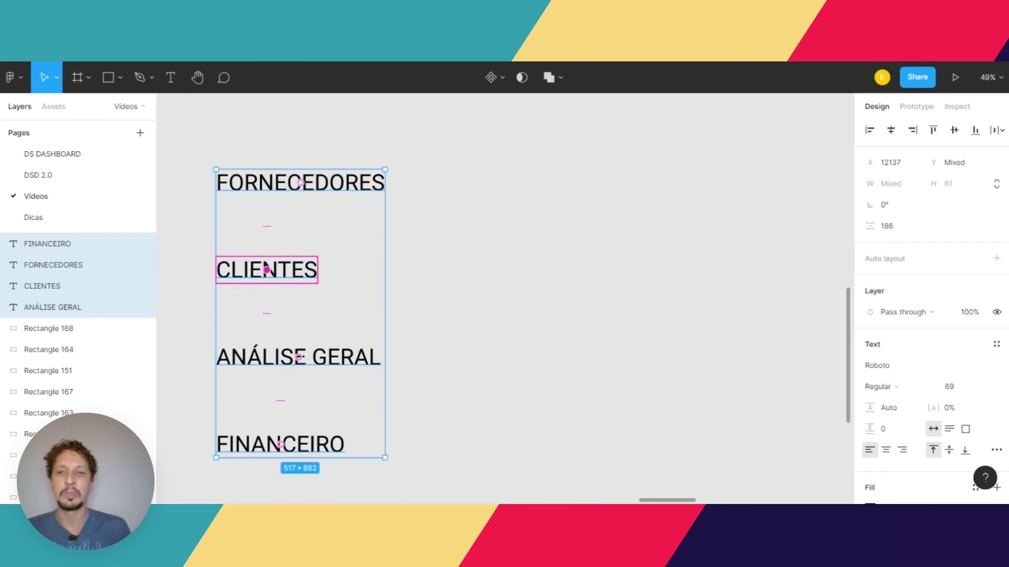
Step: Duplicate the CLIENTES label within the smart selection so the copy is inserted directly below it with the same spacing
{"action": "left_click", "coordinate": [399, 282]}
{"action": "left_click_drag", "start_coordinate": [205, 157], "coordinate": [399, 450]}
{"action": "mouse_move", "coordinate": [321, 353]}
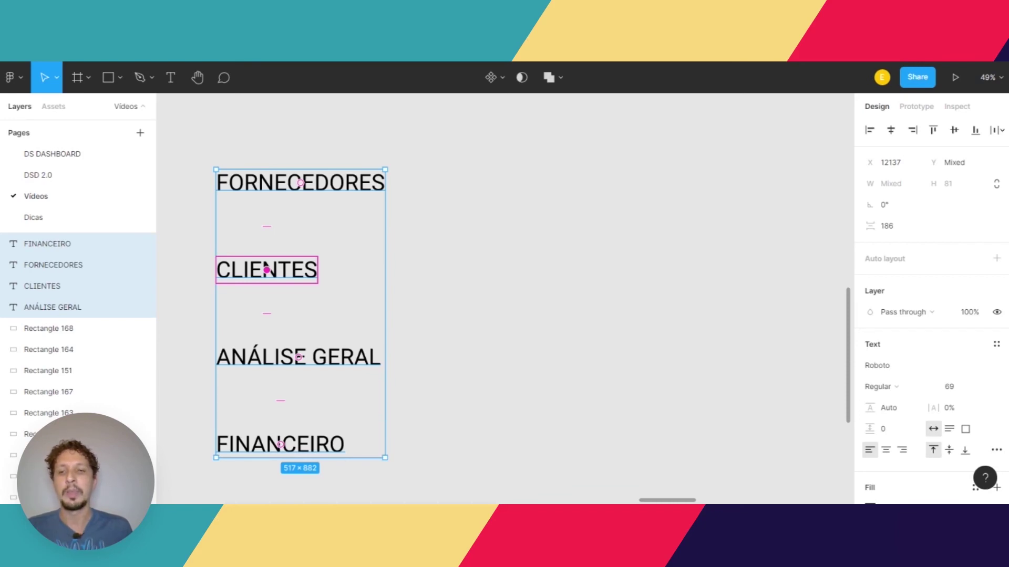
{"action": "key", "text": "ctrl+d"}
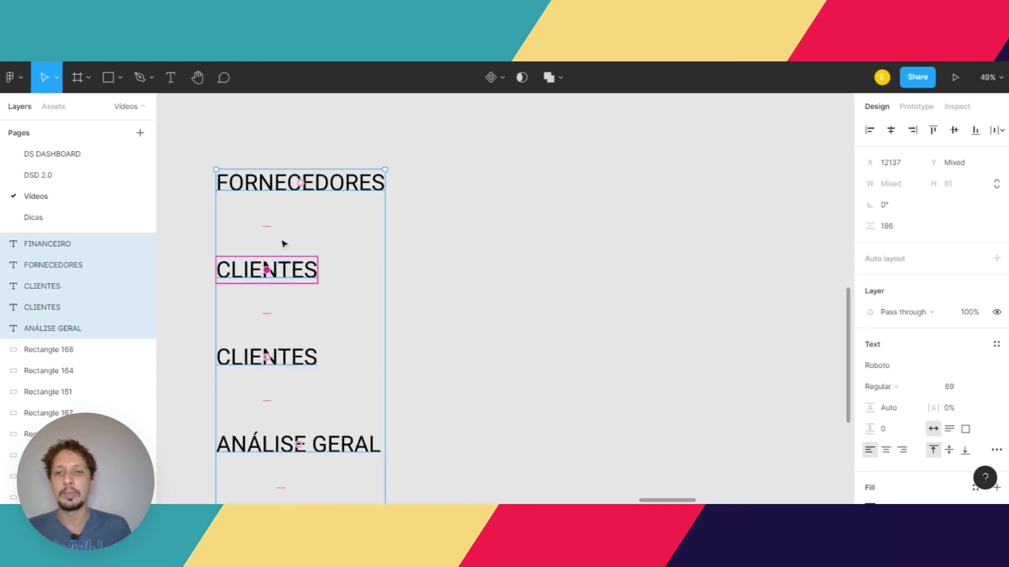
{"action": "scroll", "coordinate": [284, 244], "scroll_direction": "down", "scroll_amount": 3}
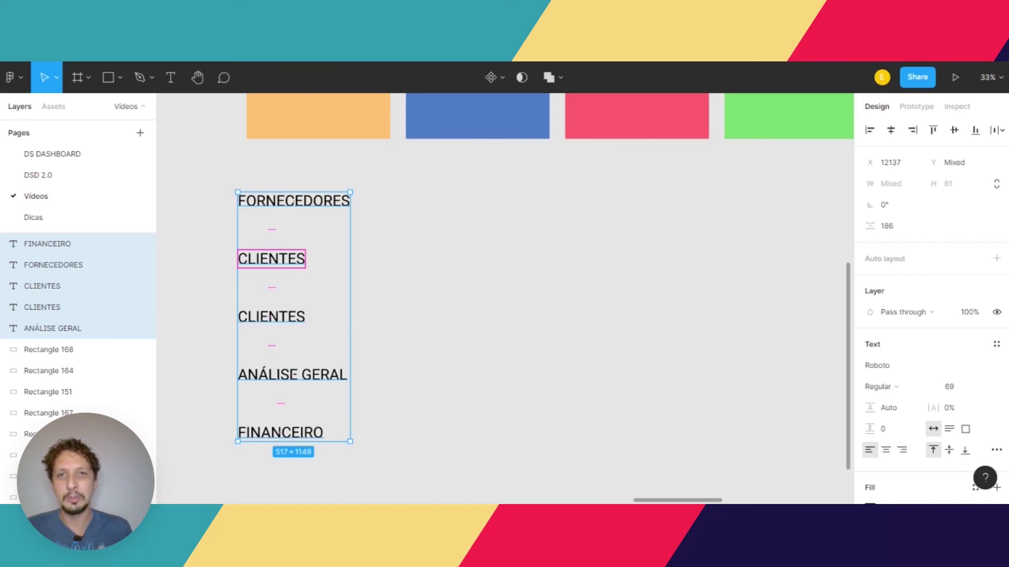
Step: Change the text of the duplicated CLIENTES label to ESTOQUE
{"action": "left_click", "coordinate": [278, 325]}
{"action": "double_click", "coordinate": [291, 322]}
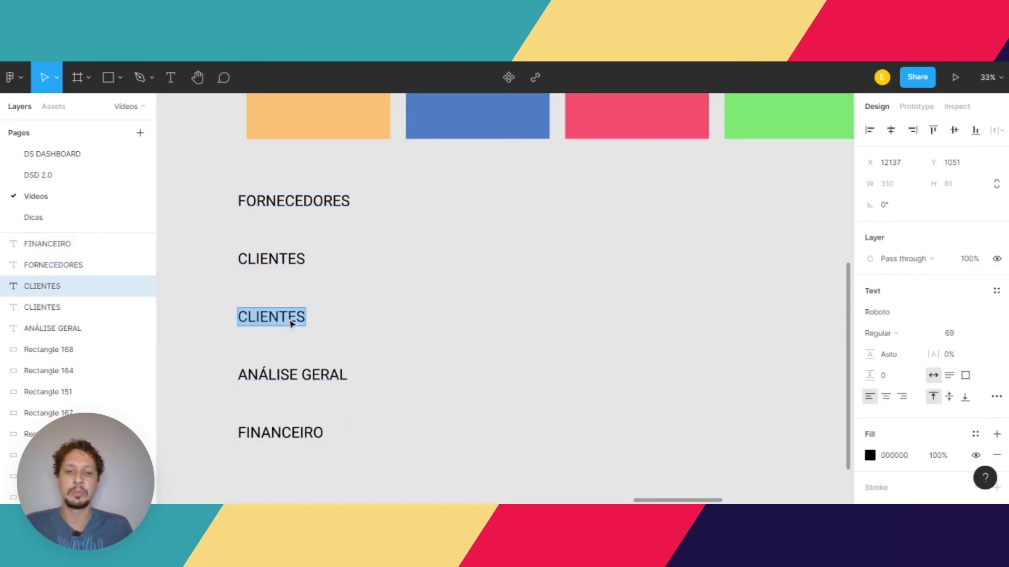
{"action": "type", "text": "ESTOQUE"}
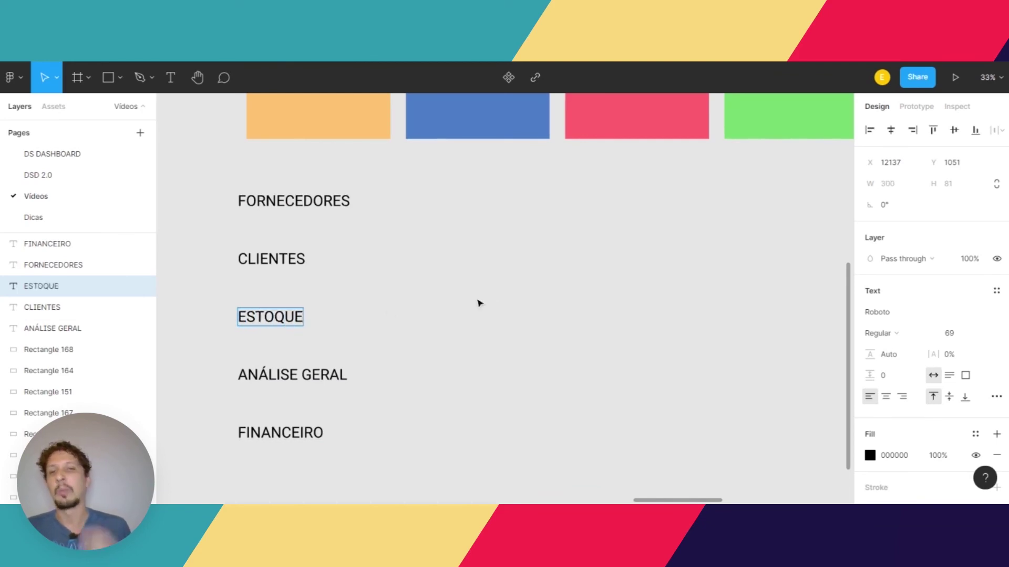
{"action": "key", "text": "Escape"}
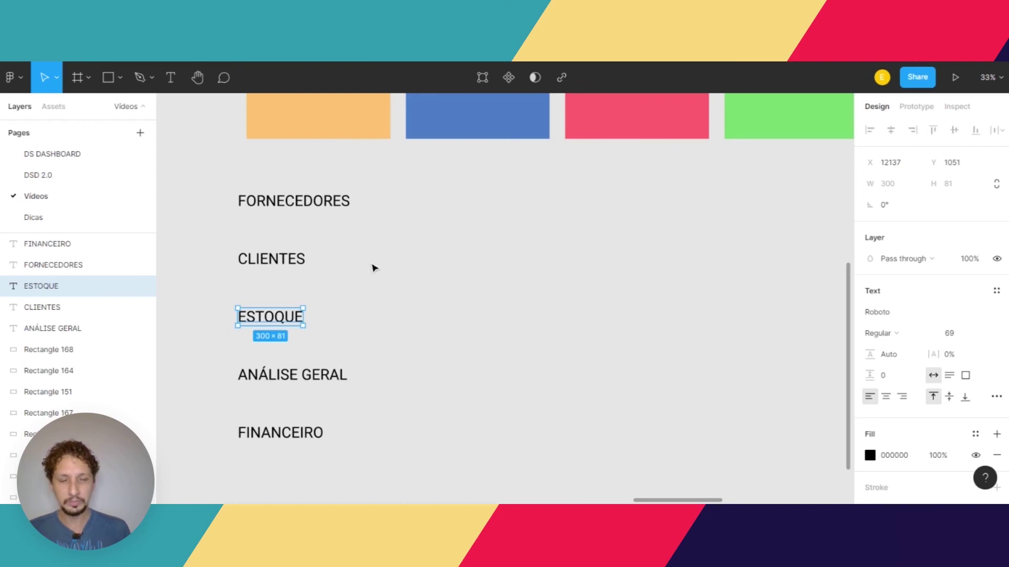
Step: Duplicate the blue rectangle under the "4 - ATALHO" heading, placing the copy in the same row at about X 18000
{"action": "scroll", "coordinate": [374, 268], "scroll_direction": "down", "scroll_amount": 5}
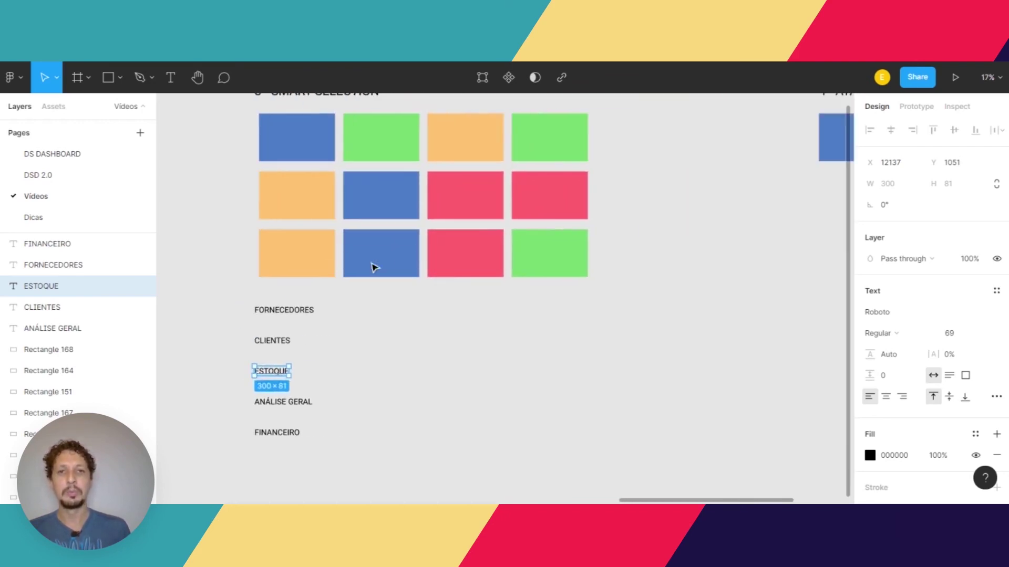
{"action": "scroll", "coordinate": [374, 268], "scroll_direction": "right", "scroll_amount": 6}
{"action": "scroll", "coordinate": [374, 268], "scroll_direction": "up", "scroll_amount": 4}
{"action": "scroll", "coordinate": [374, 267], "scroll_direction": "down", "scroll_amount": 2}
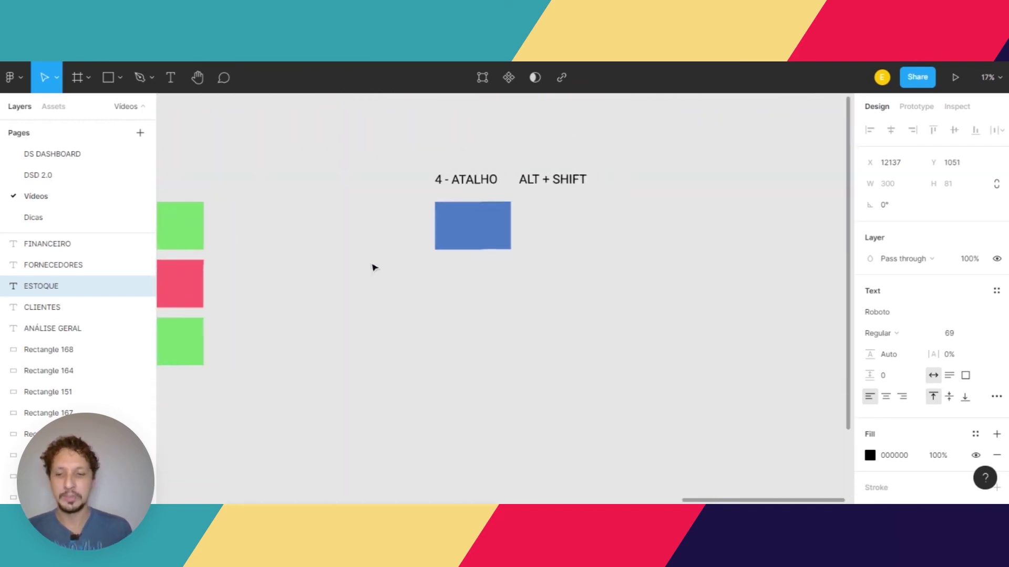
{"action": "scroll", "coordinate": [374, 268], "scroll_direction": "right", "scroll_amount": 1}
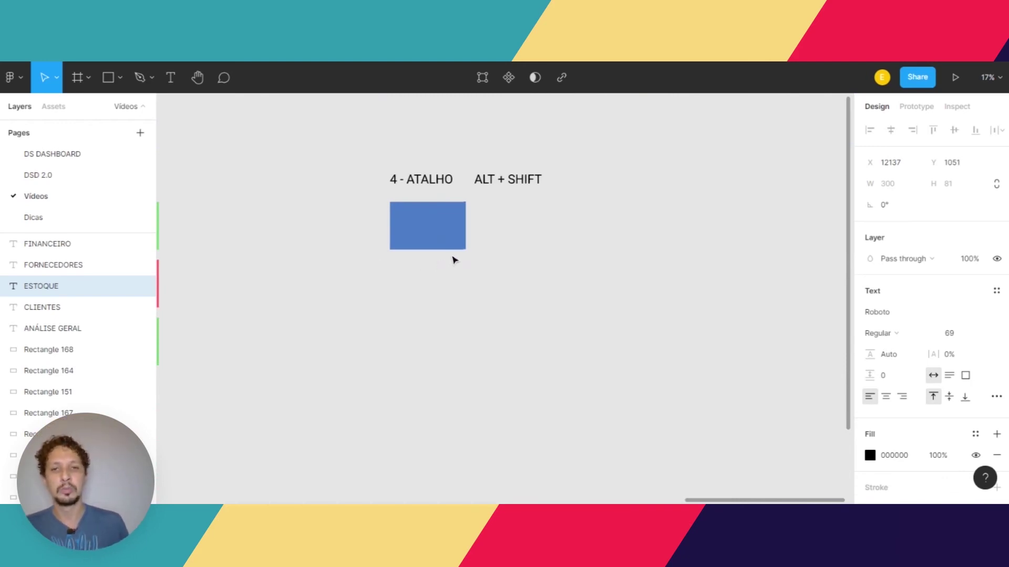
{"action": "key", "text": "alt"}
{"action": "left_click", "coordinate": [517, 271]}
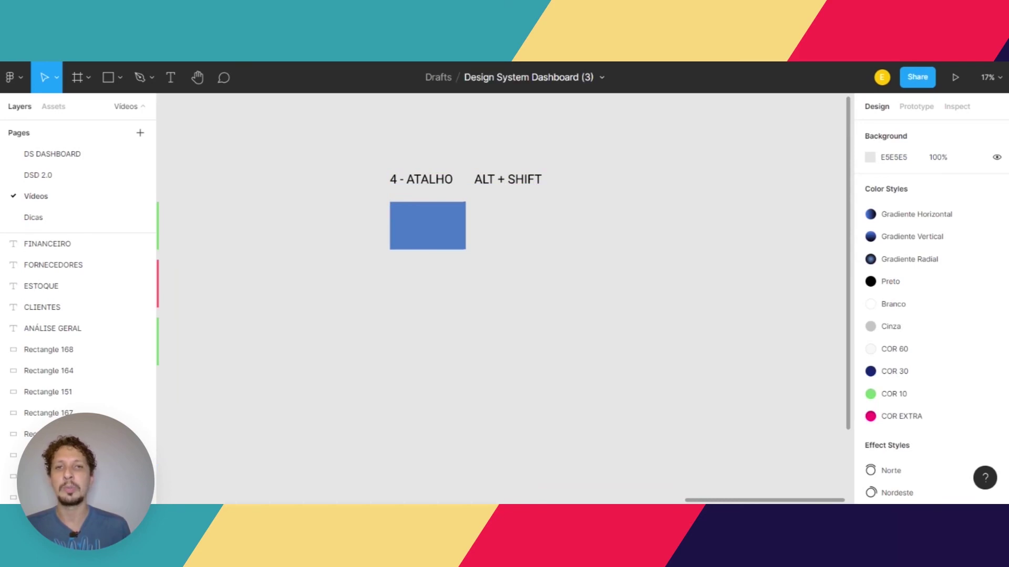
{"action": "left_click", "coordinate": [433, 232]}
{"action": "left_click_drag", "start_coordinate": [434, 235], "coordinate": [543, 235]}
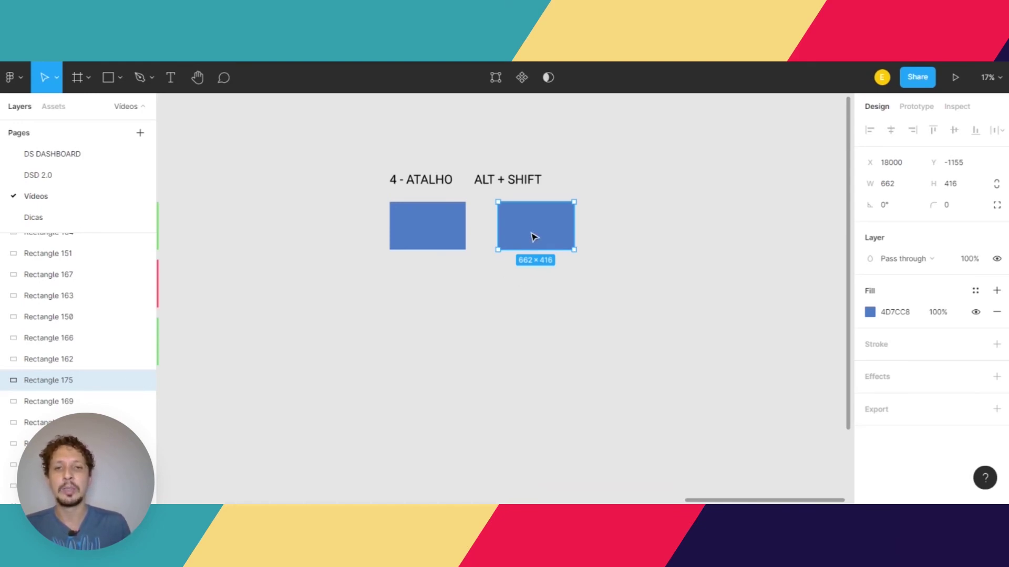
{"action": "mouse_move", "coordinate": [531, 234]}
{"action": "left_mouse_down"}
{"action": "mouse_move", "coordinate": [506, 237]}
{"action": "mouse_move", "coordinate": [583, 236]}
{"action": "mouse_move", "coordinate": [544, 234]}
{"action": "mouse_move", "coordinate": [553, 203]}
{"action": "mouse_move", "coordinate": [531, 231]}
{"action": "left_mouse_up"}
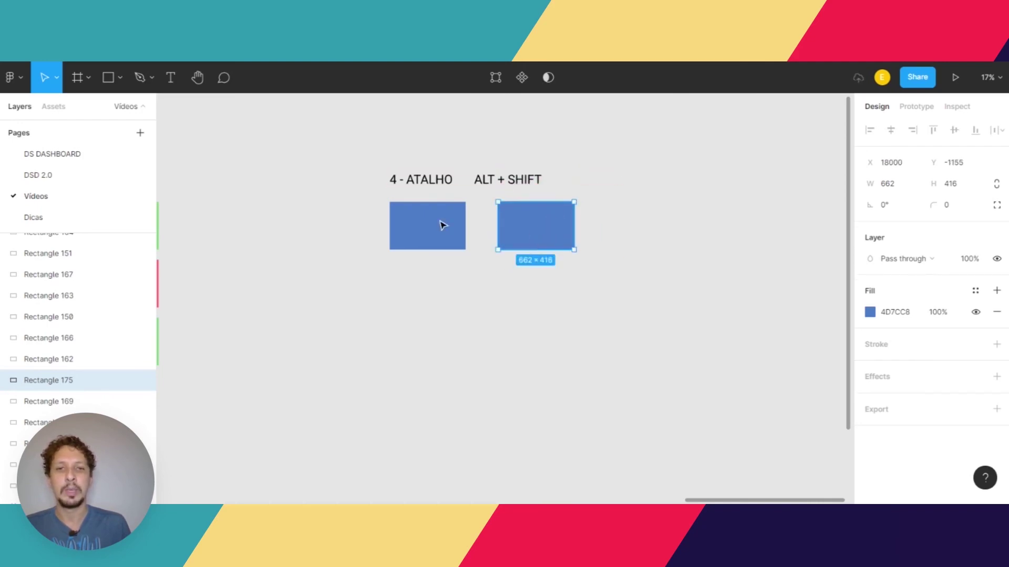
Step: Move the copied blue rectangle closer to the original in the same row, then delete the copy
{"action": "left_click", "coordinate": [426, 224]}
{"action": "left_click", "coordinate": [529, 267]}
{"action": "left_click", "coordinate": [558, 209]}
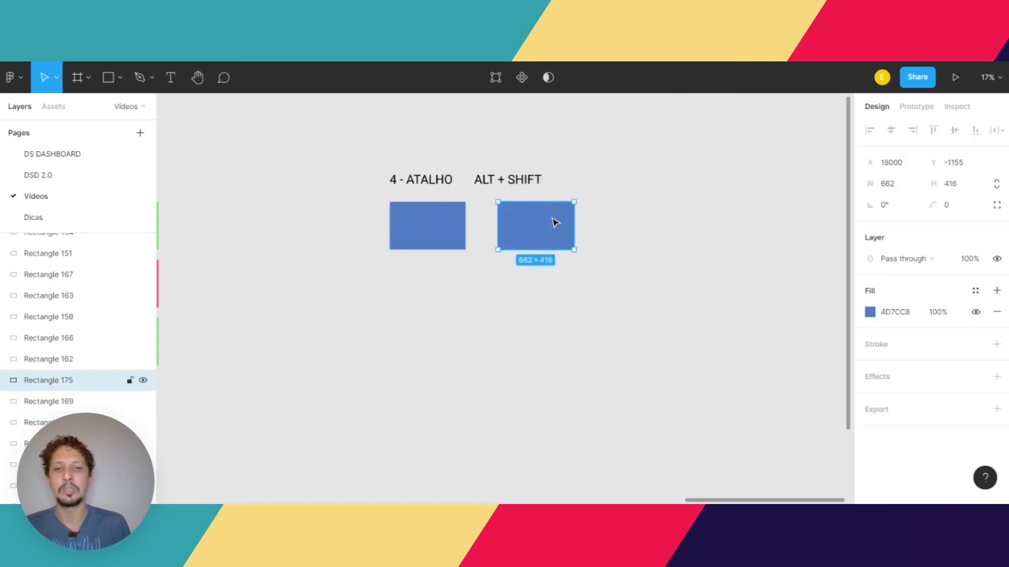
{"action": "left_click_drag", "start_coordinate": [554, 222], "coordinate": [531, 219]}
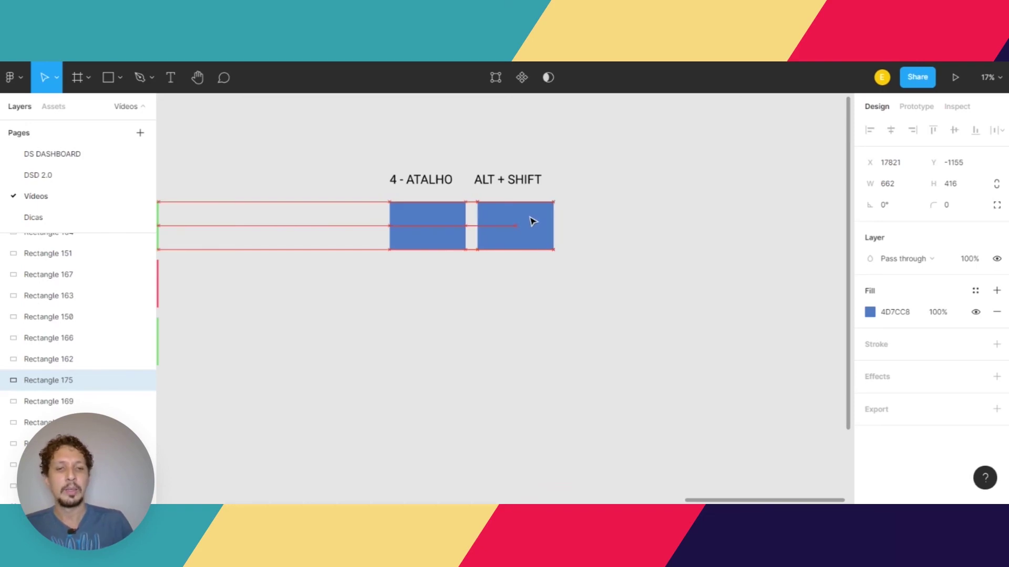
{"action": "key", "text": "Delete"}
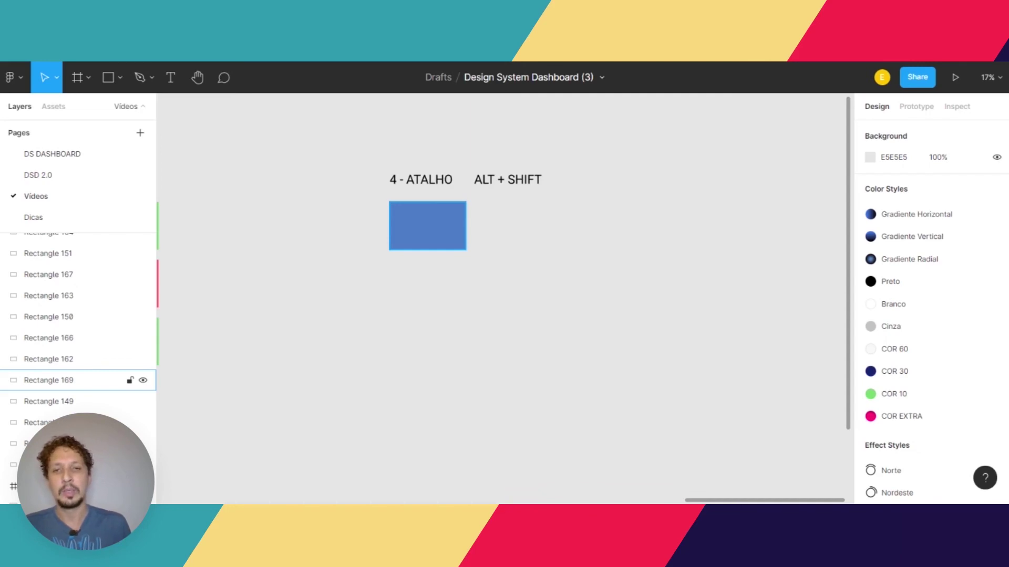
Step: Duplicate the blue rectangle again, try aligned positions beside and below the original, and place the copy in its row at about X 17804
{"action": "left_click_drag", "start_coordinate": [439, 226], "coordinate": [646, 209]}
{"action": "left_click_drag", "start_coordinate": [648, 297], "coordinate": [625, 166]}
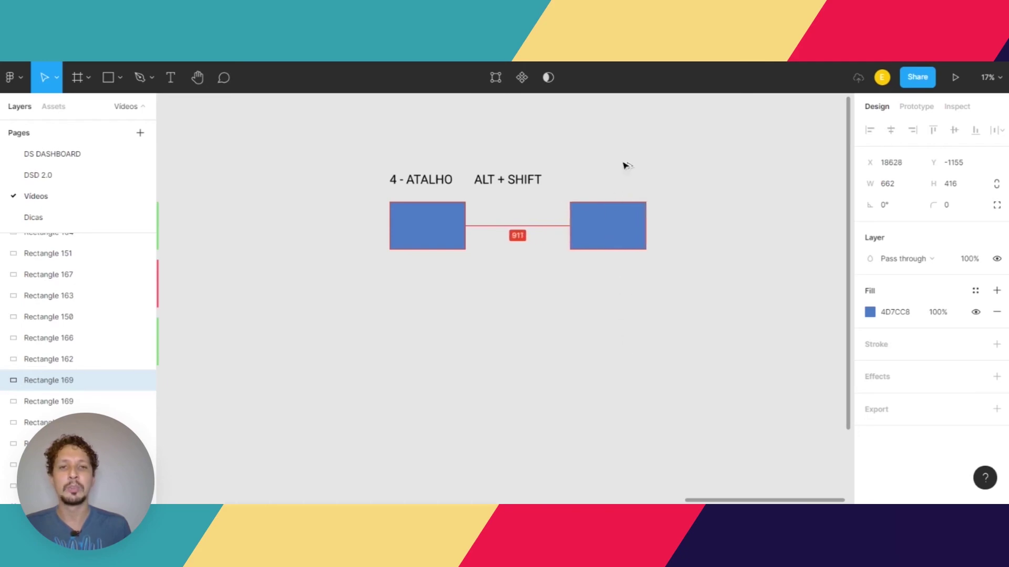
{"action": "left_click_drag", "start_coordinate": [618, 299], "coordinate": [624, 157]}
{"action": "left_click_drag", "start_coordinate": [628, 267], "coordinate": [441, 306]}
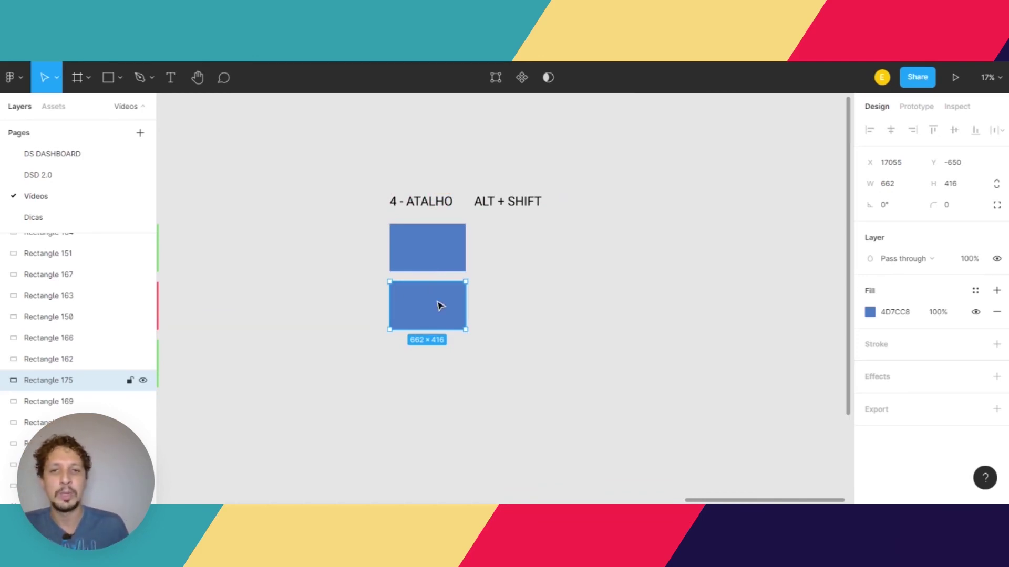
{"action": "left_click_drag", "start_coordinate": [439, 304], "coordinate": [525, 248]}
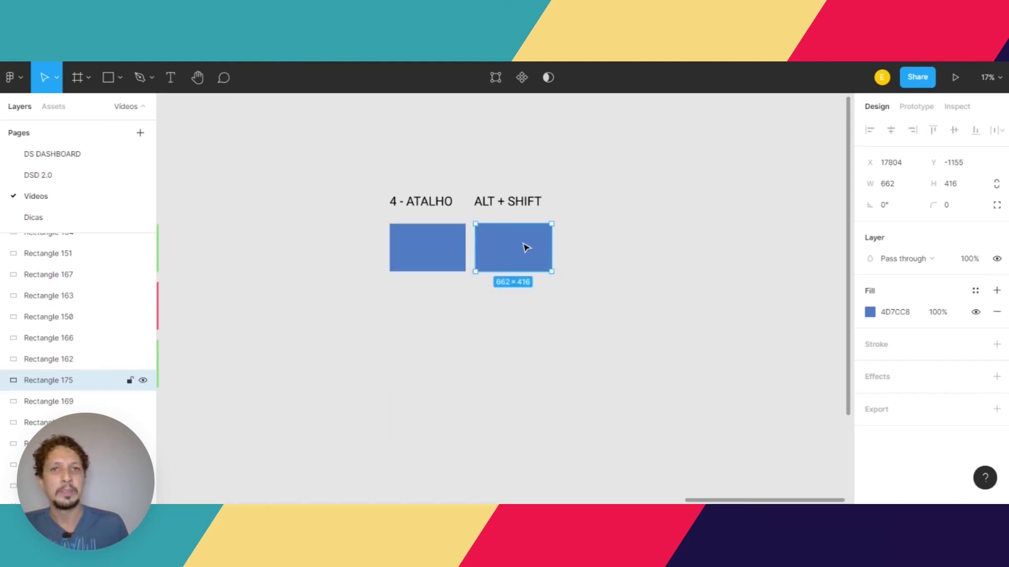